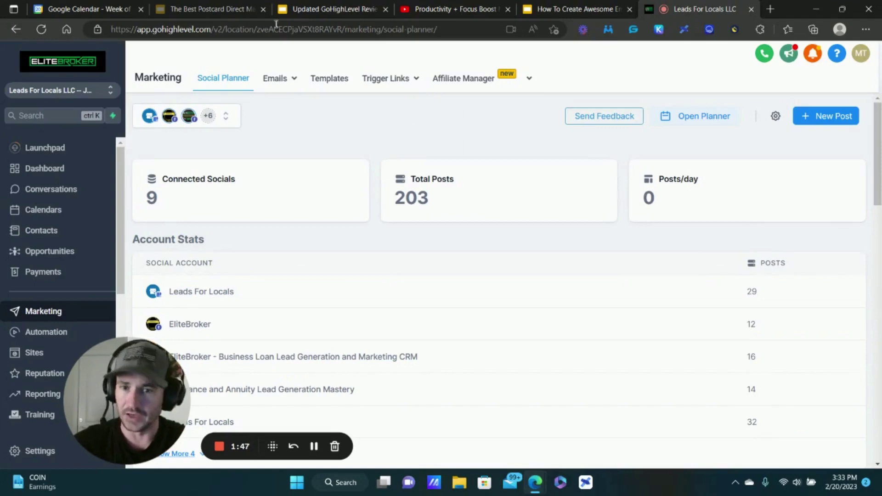
Open the "6 Figure SaaS - GHL SMS Marketing Guide" email template from the 6 Figure SaaS folder.
mouse_move(276, 79)
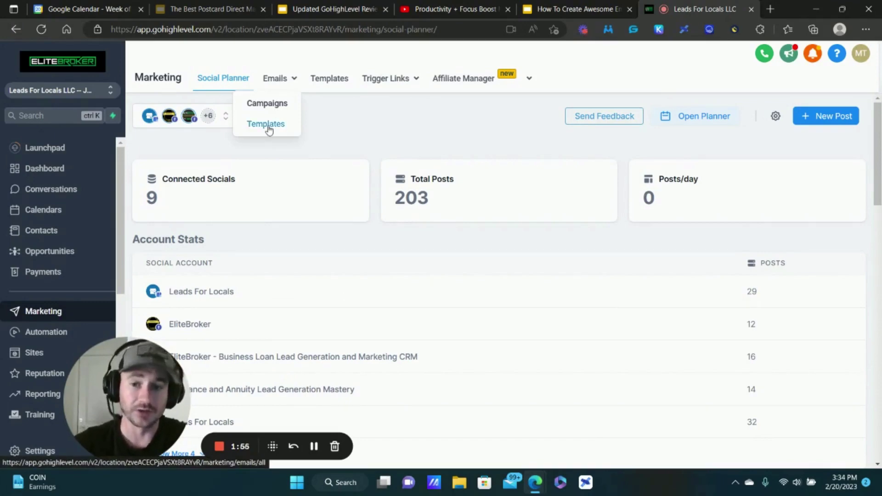
click(269, 128)
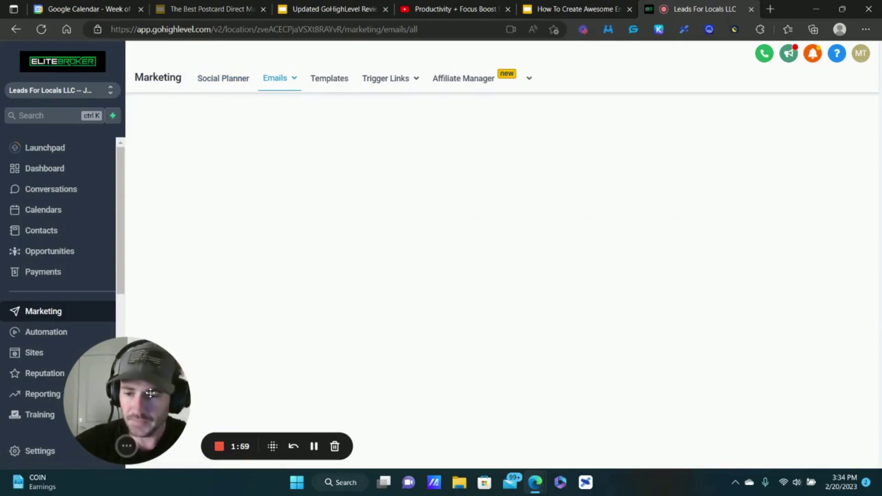
drag(150, 393, 108, 395)
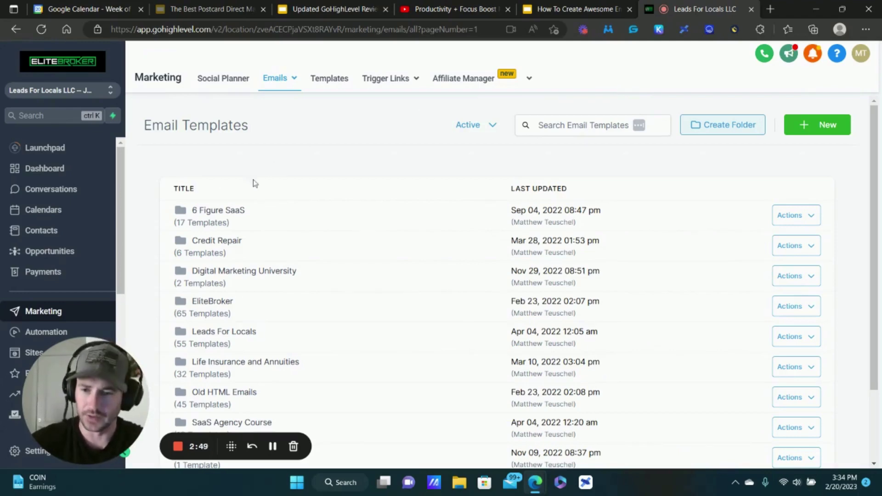
click(224, 210)
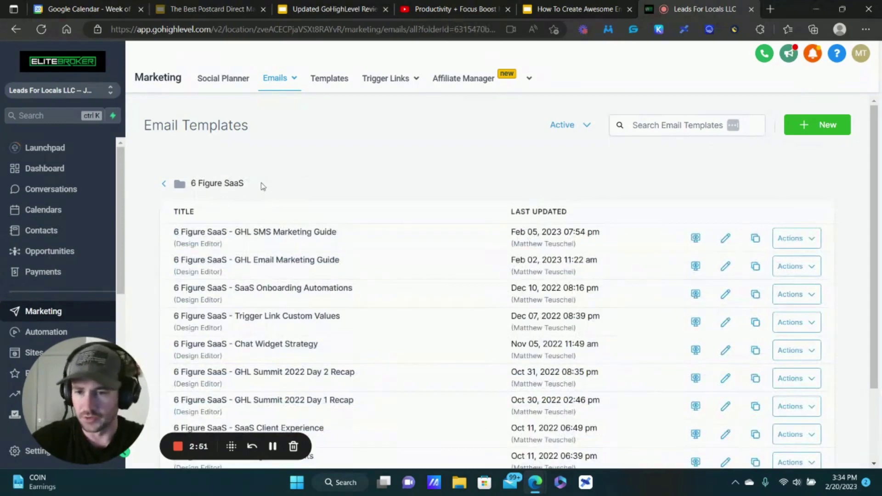
click(280, 238)
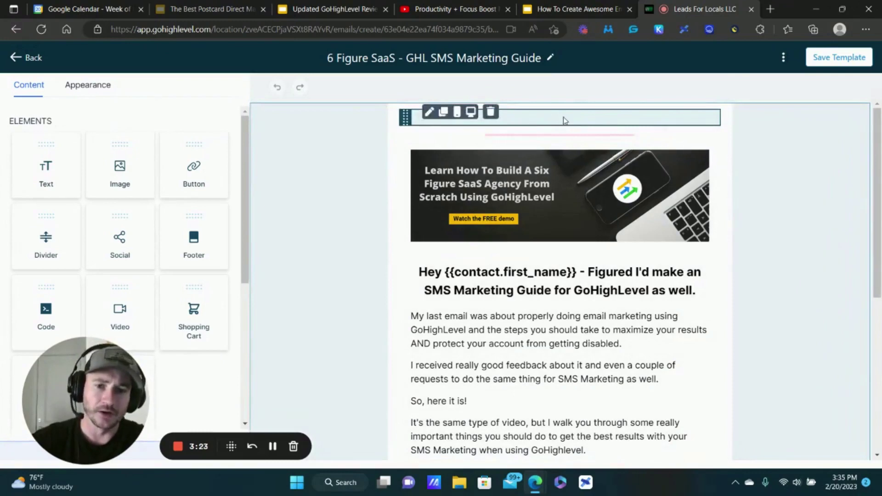
Inspect the image URL of the logo block at the template's top and the link assigned to the banner image.
click(552, 120)
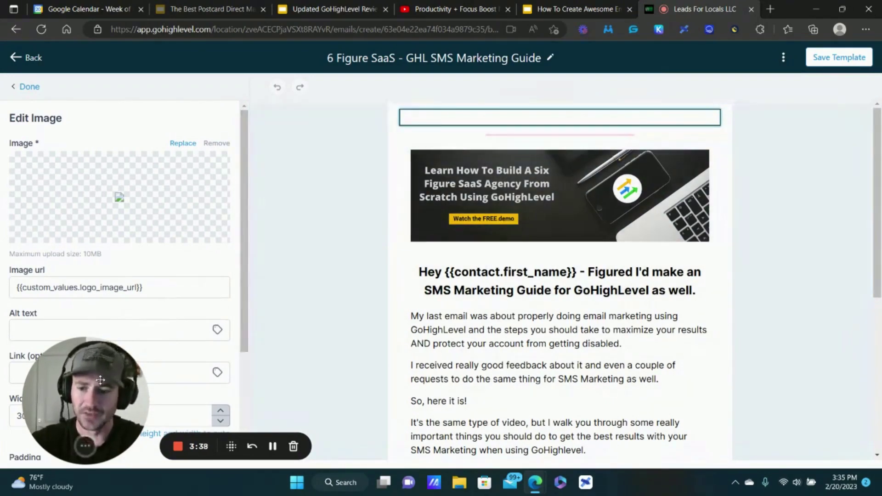
drag(116, 381, 225, 368)
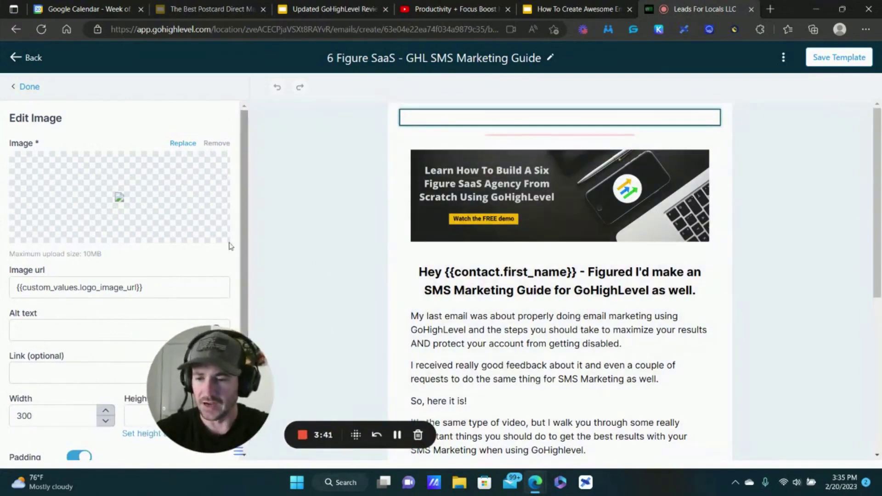
drag(156, 288, 16, 287)
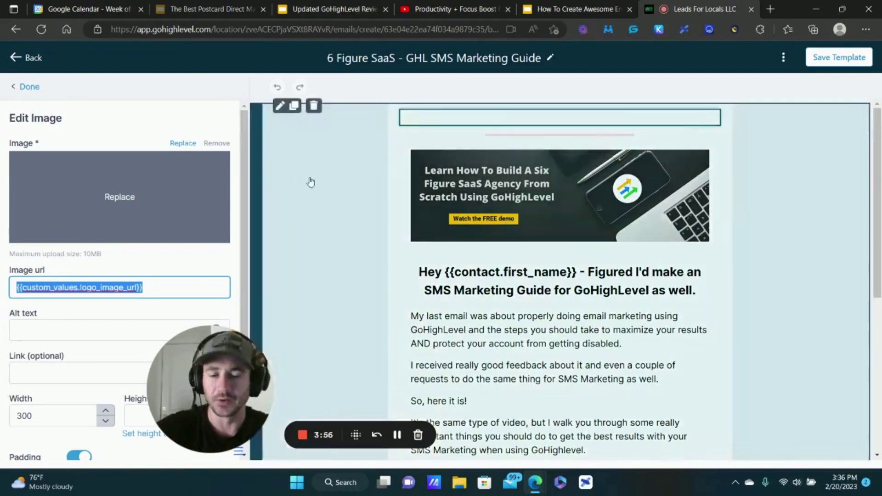
mouse_move(552, 122)
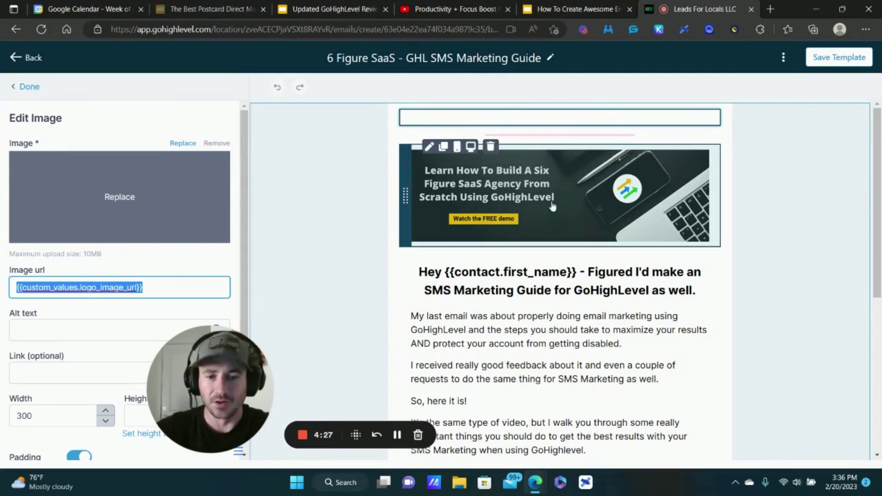
click(518, 205)
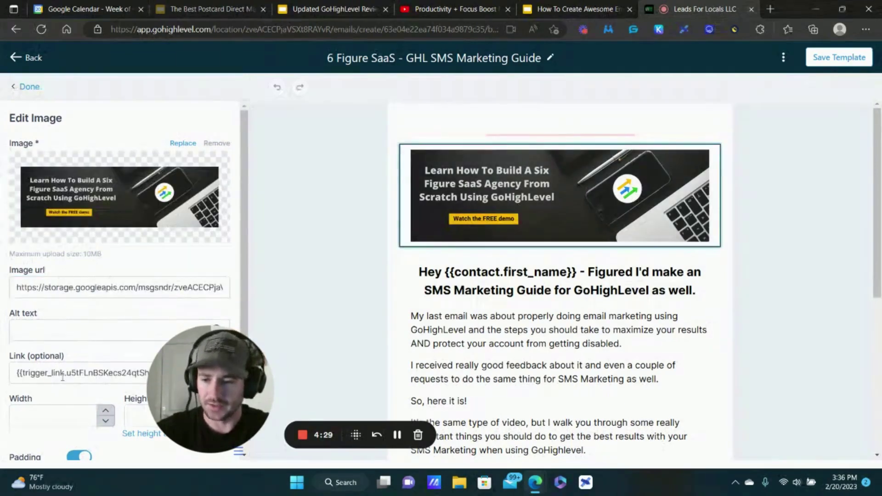
drag(35, 372, 95, 370)
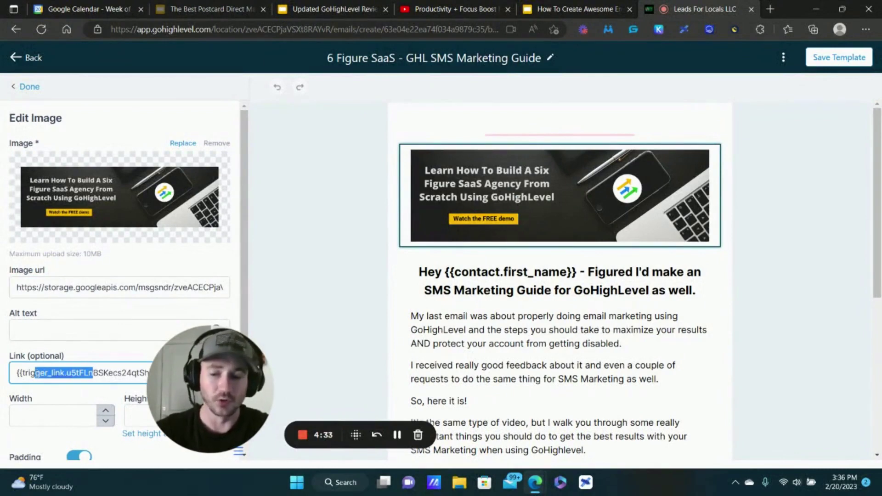
click(17, 372)
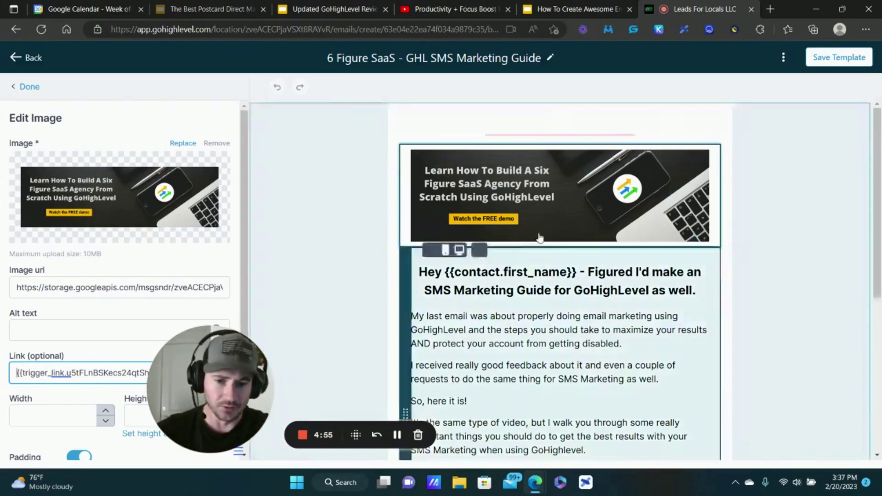
Review the email's body text and closing P.S., and inspect the link URL of the "Get Started With My SaaS Agency University" button.
scroll(539, 237, down, 3)
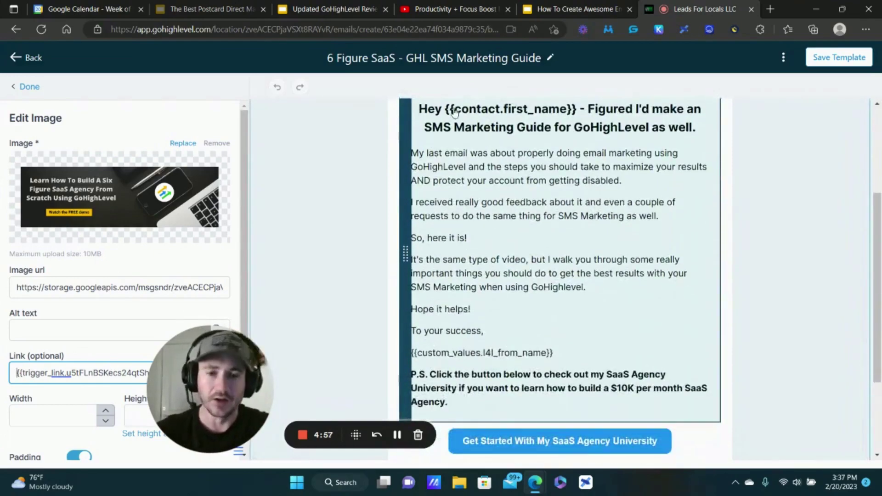
scroll(583, 283, up, 1)
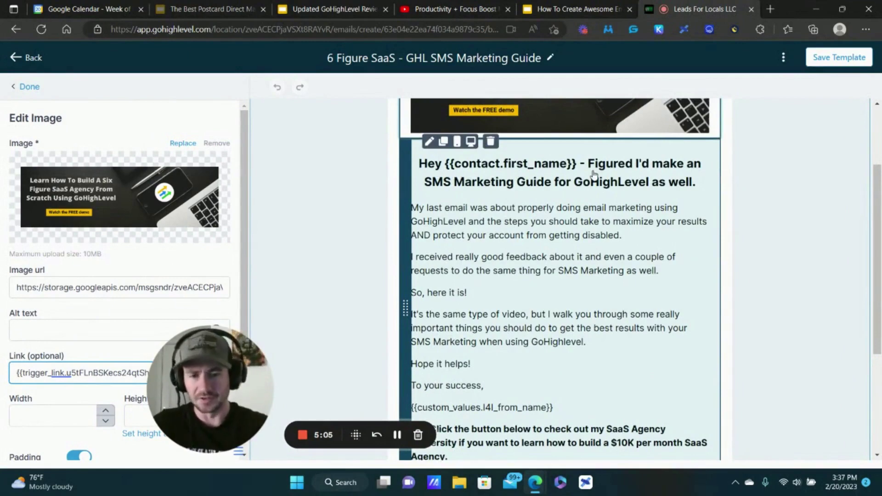
scroll(531, 209, down, 1)
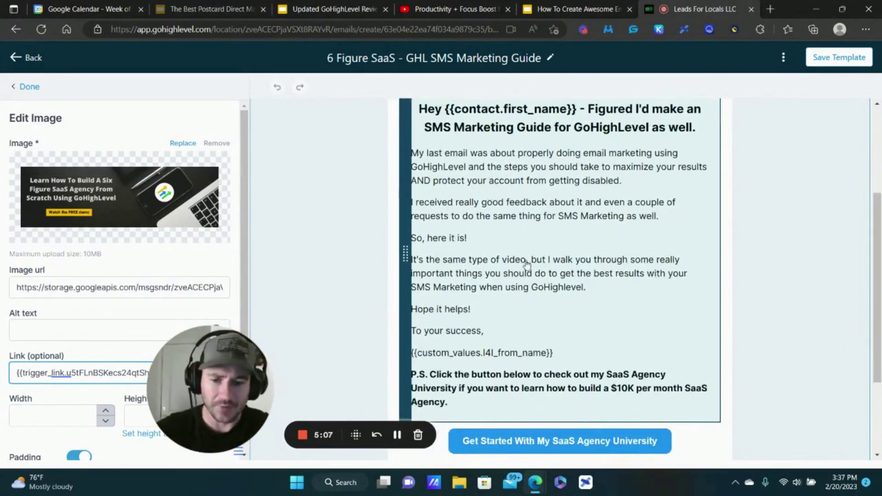
scroll(506, 275, down, 2)
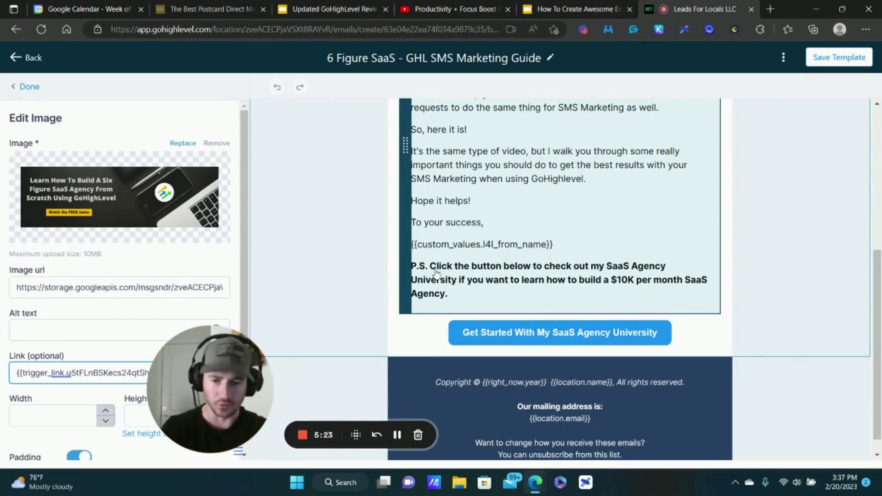
scroll(437, 273, down, 1)
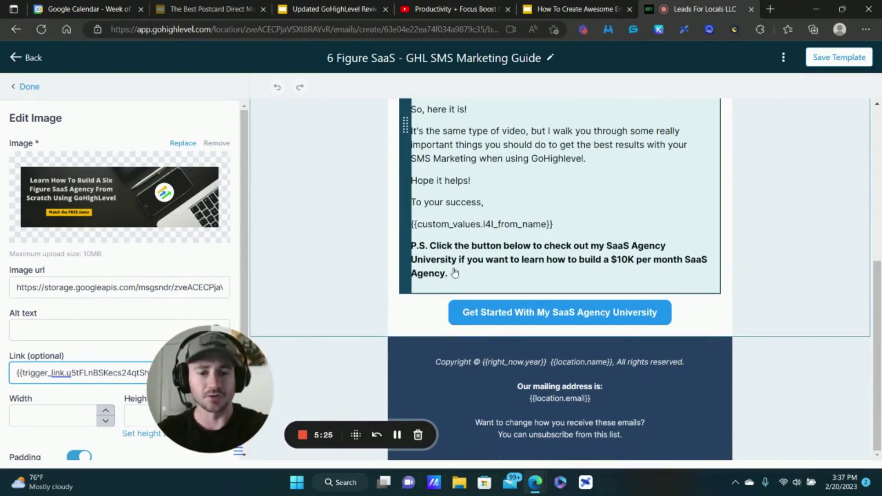
click(566, 315)
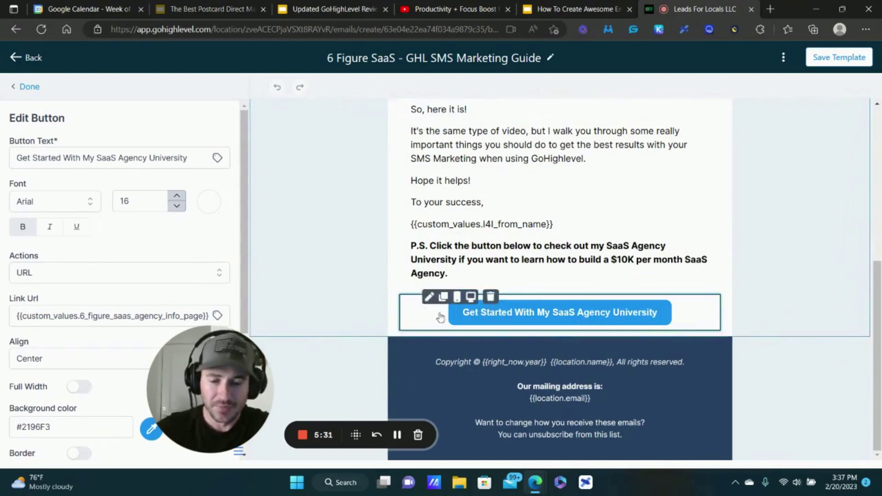
drag(33, 317, 86, 316)
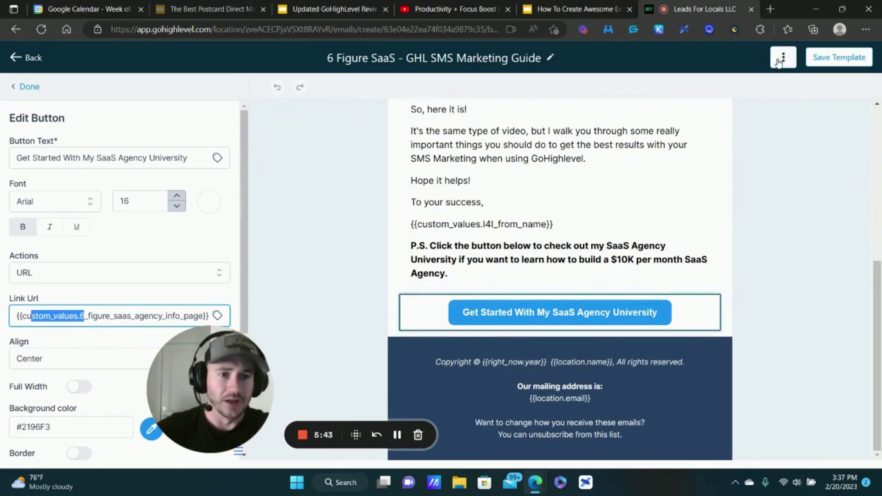
Review the template settings for sender name, sender email, preview text and email subject, and close them without saving.
click(784, 61)
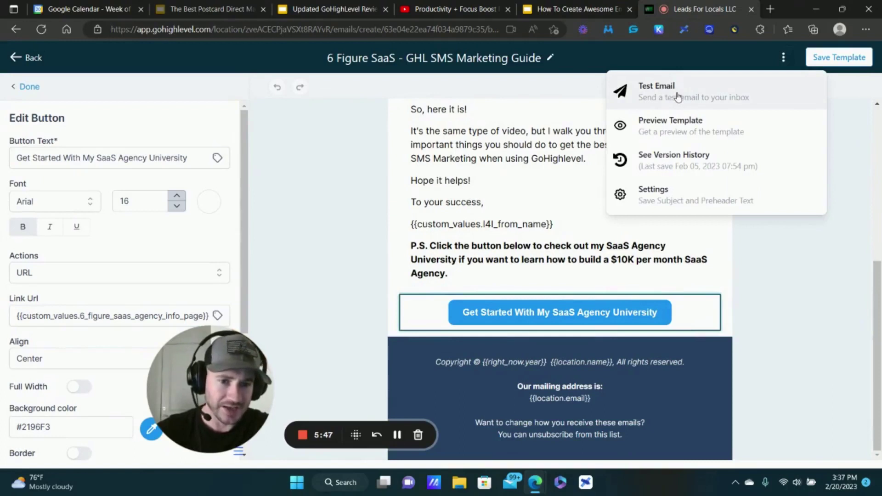
click(679, 201)
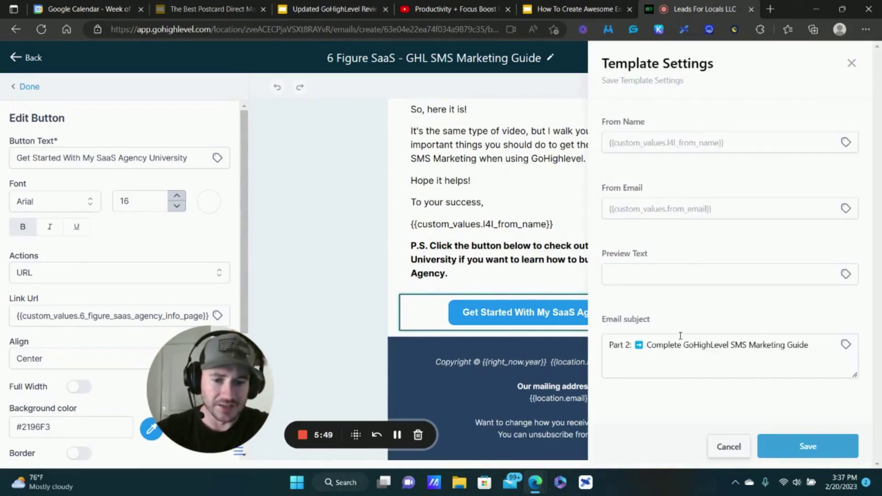
drag(825, 346, 611, 345)
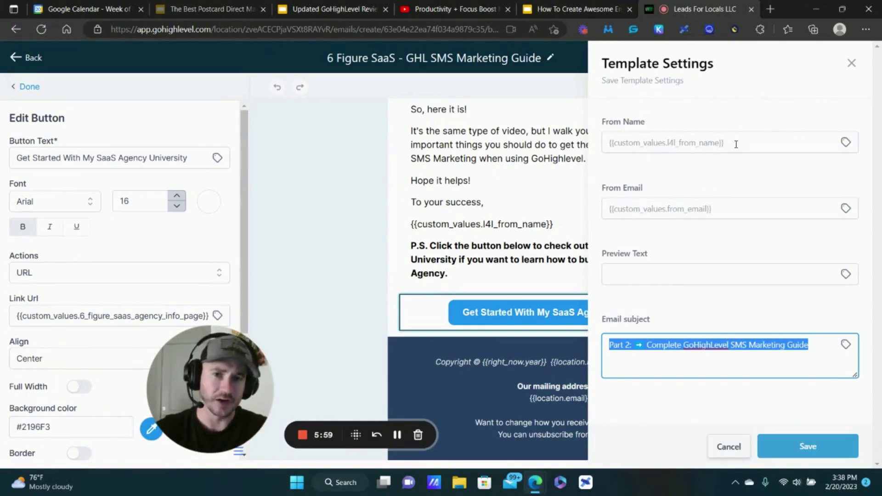
drag(736, 144, 589, 151)
click(701, 184)
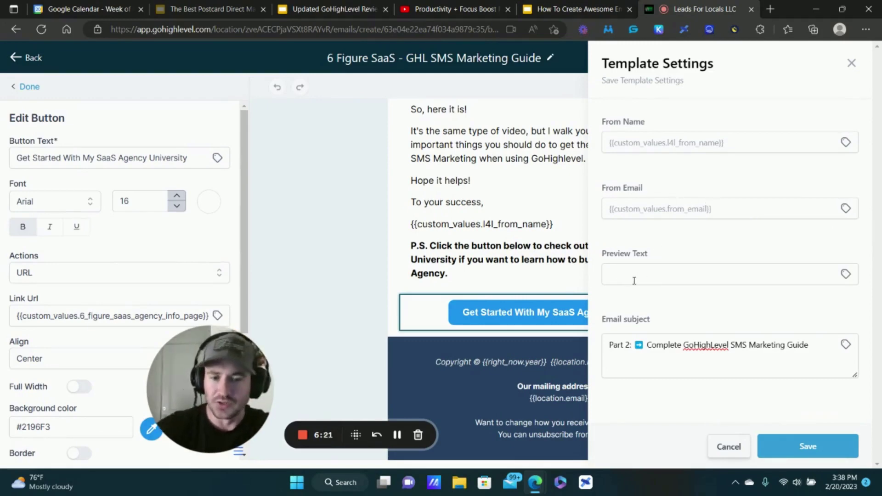
click(725, 447)
click(822, 65)
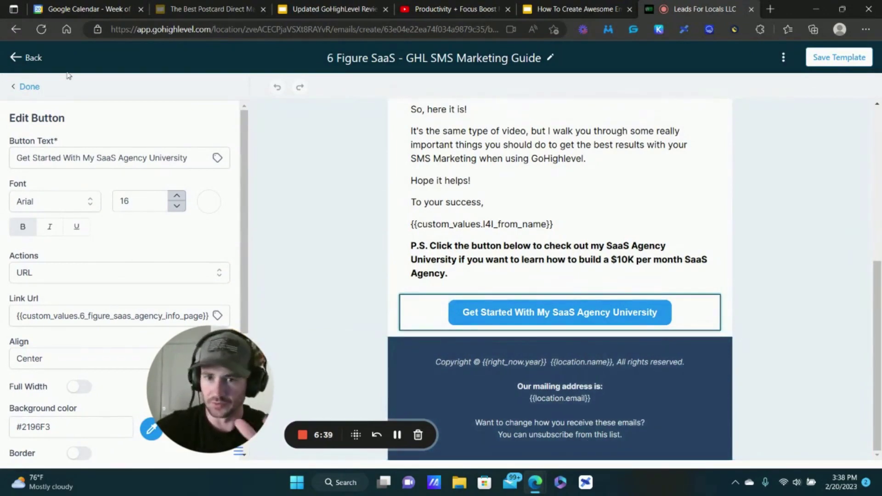
Leave the template editor and open the Custom Values list in the account settings.
click(353, 62)
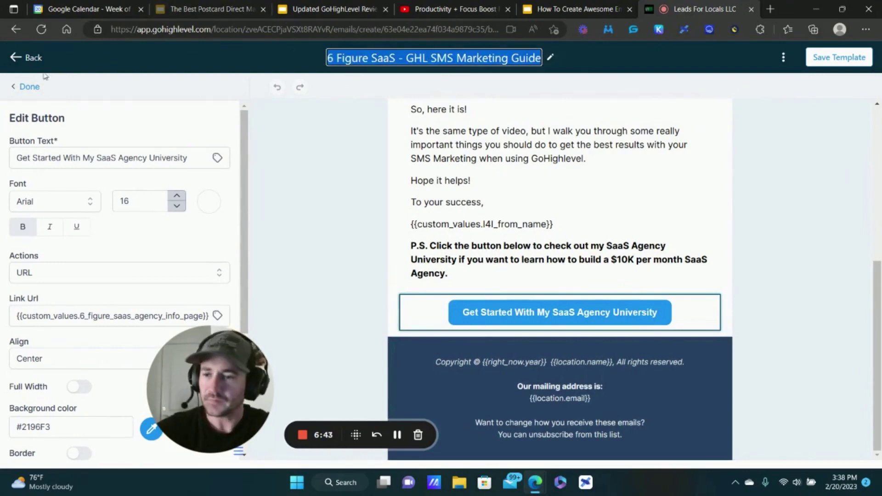
click(26, 58)
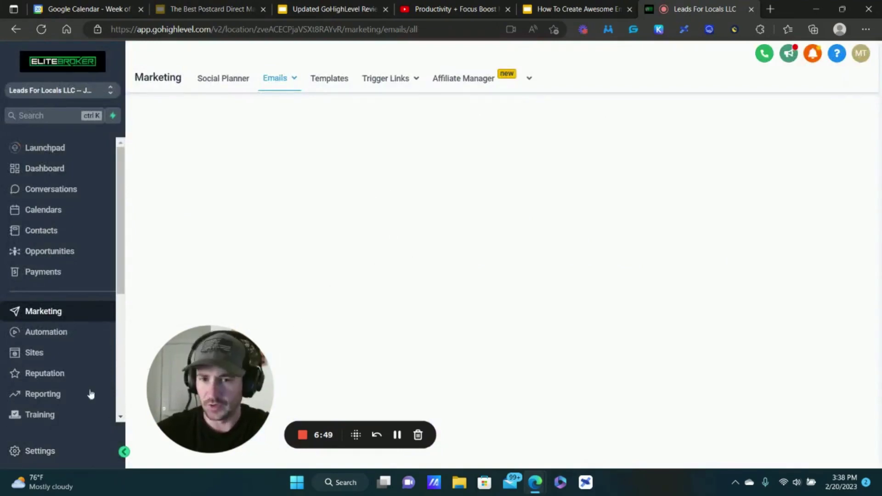
click(56, 451)
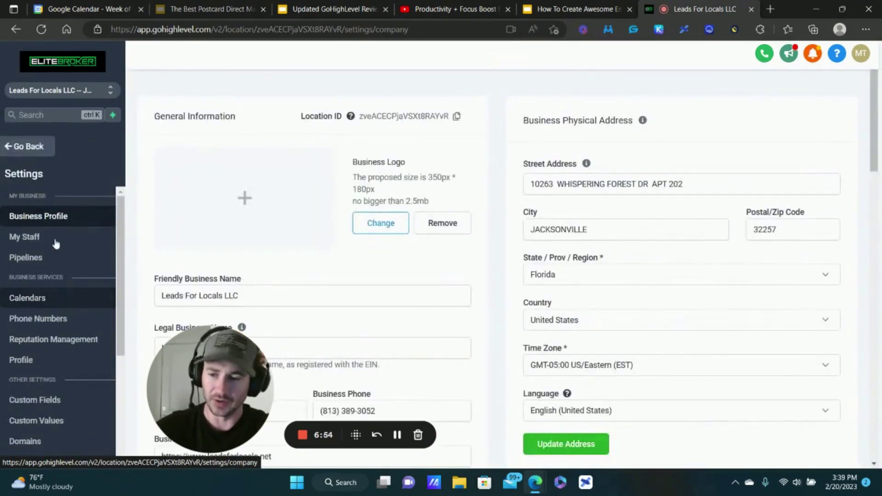
click(50, 427)
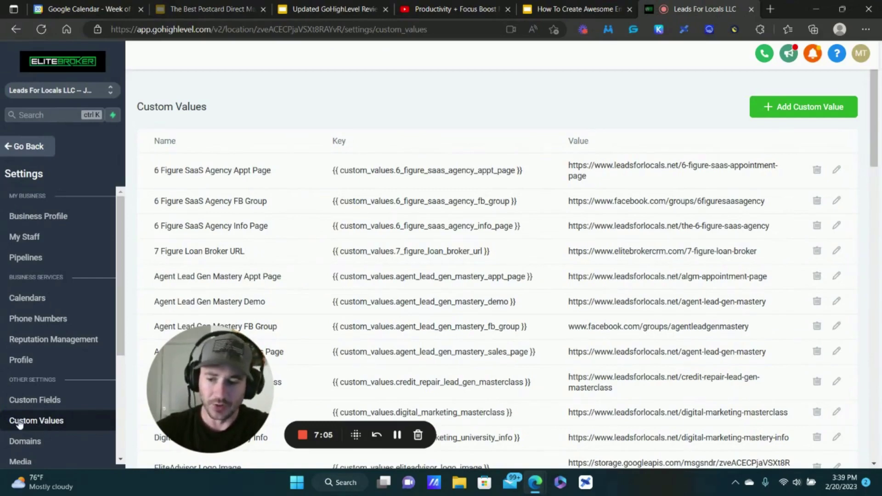
click(804, 107)
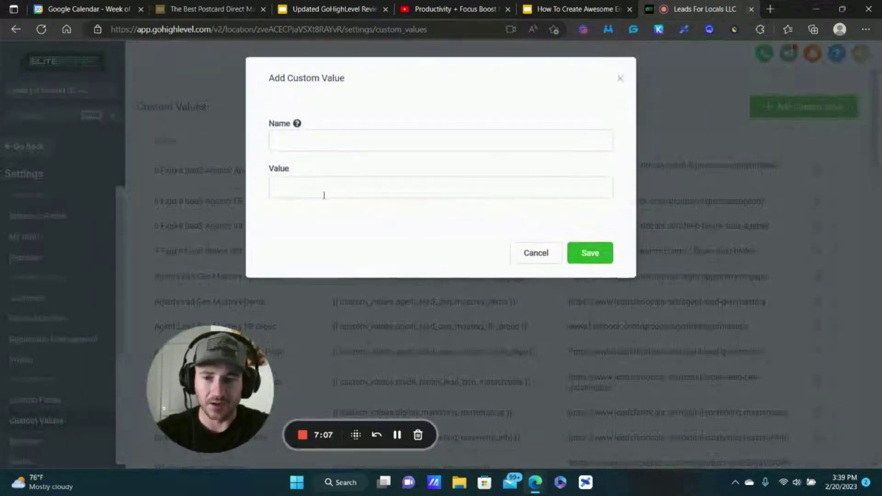
click(285, 144)
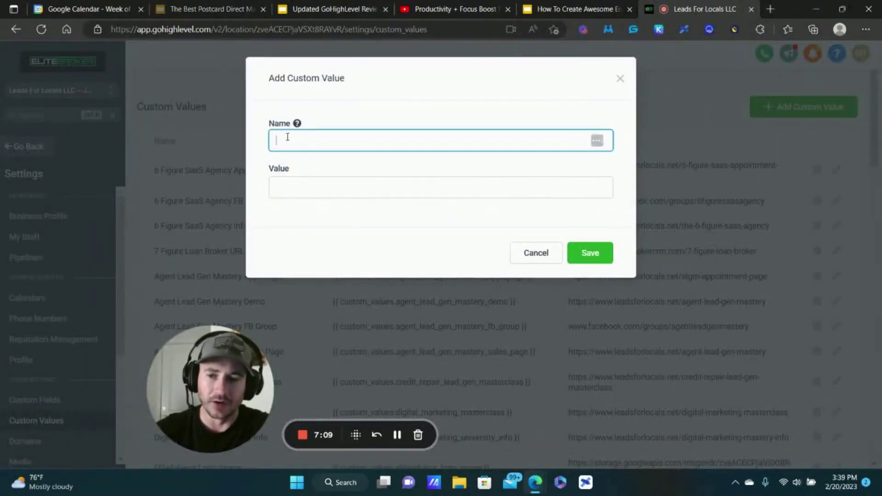
text(Test Link)
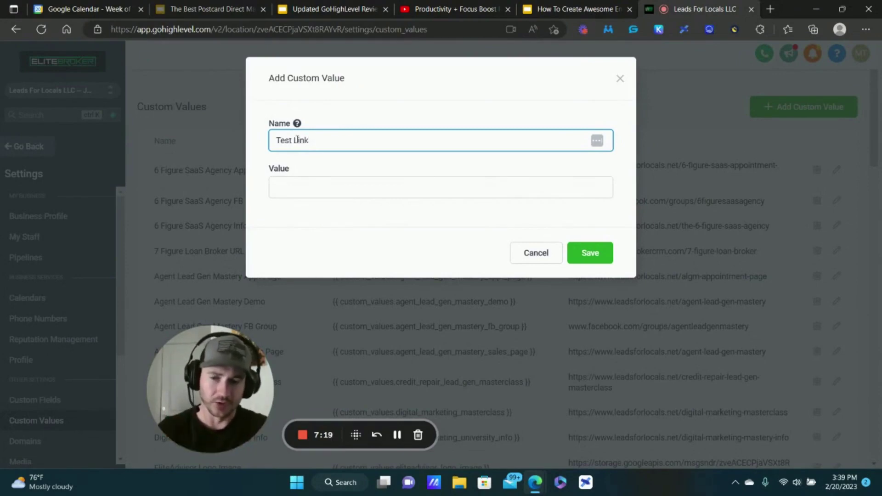
click(313, 192)
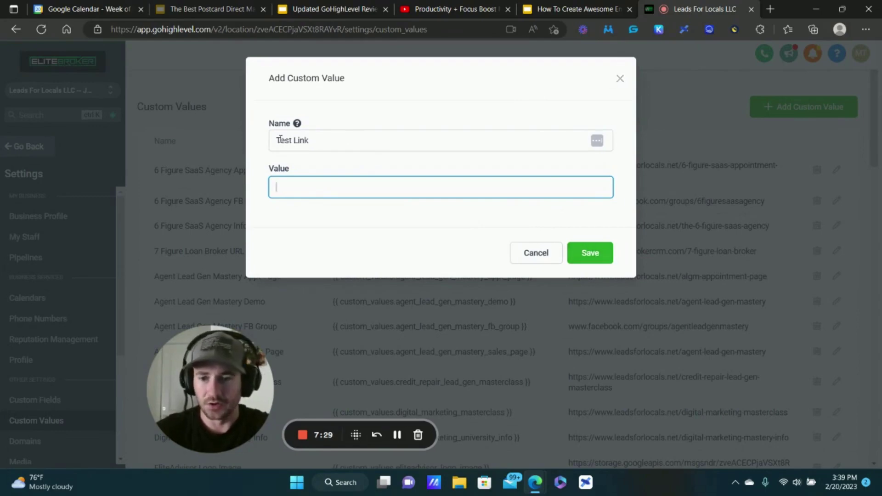
drag(280, 139, 321, 138)
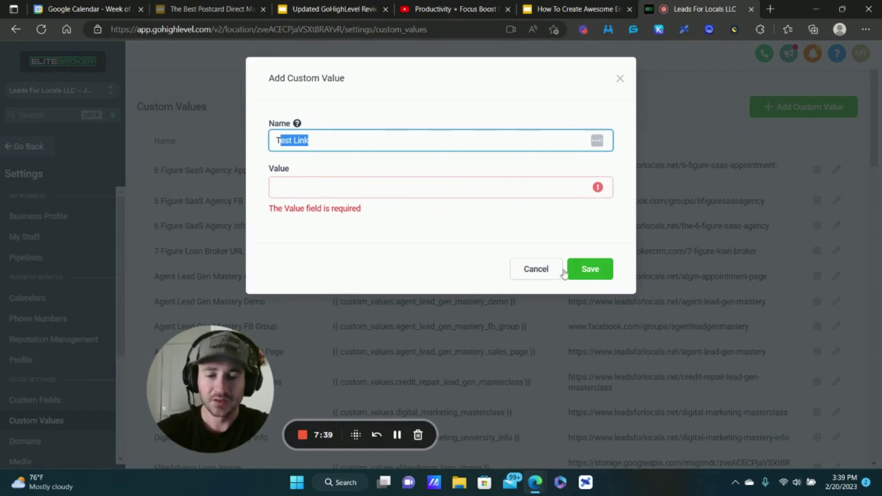
Open the account's media library from the Media settings.
click(21, 461)
click(20, 461)
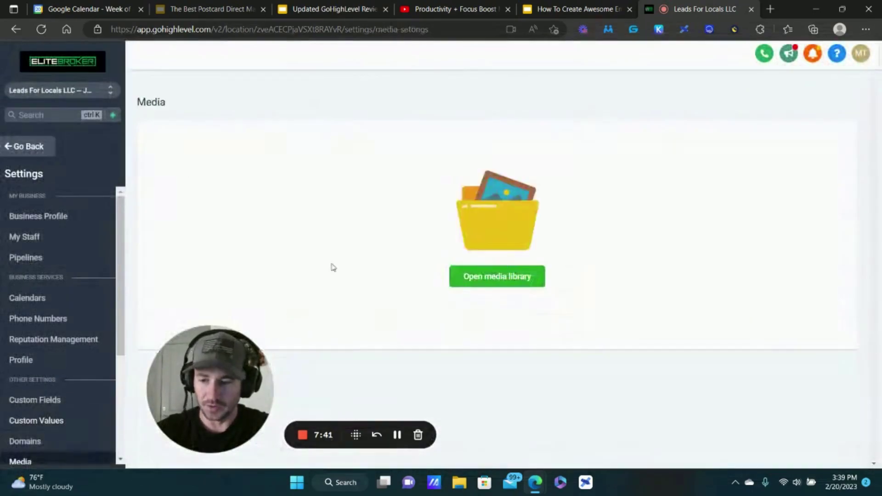
click(533, 276)
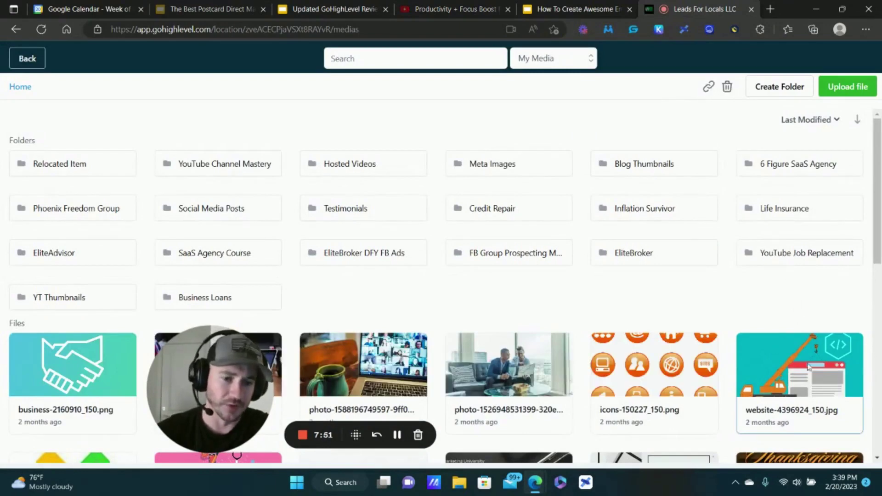
Leave the media library and the account settings, and open the email templates list in the Marketing area.
click(707, 88)
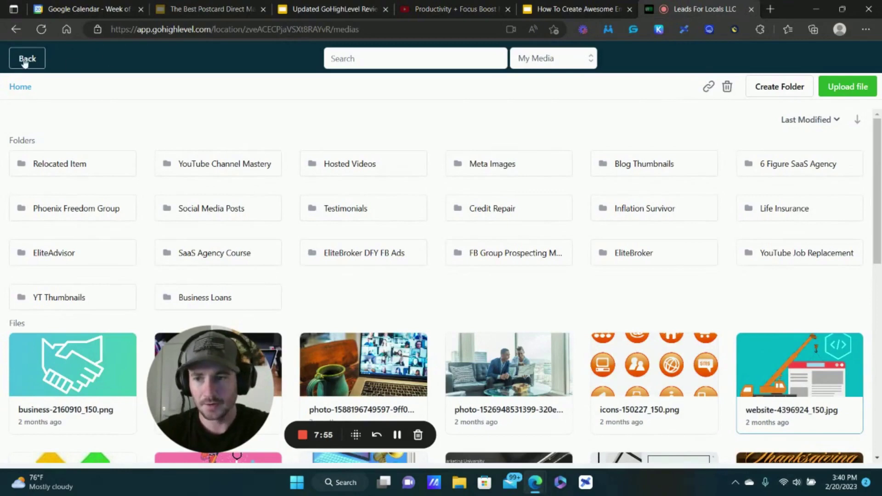
click(24, 58)
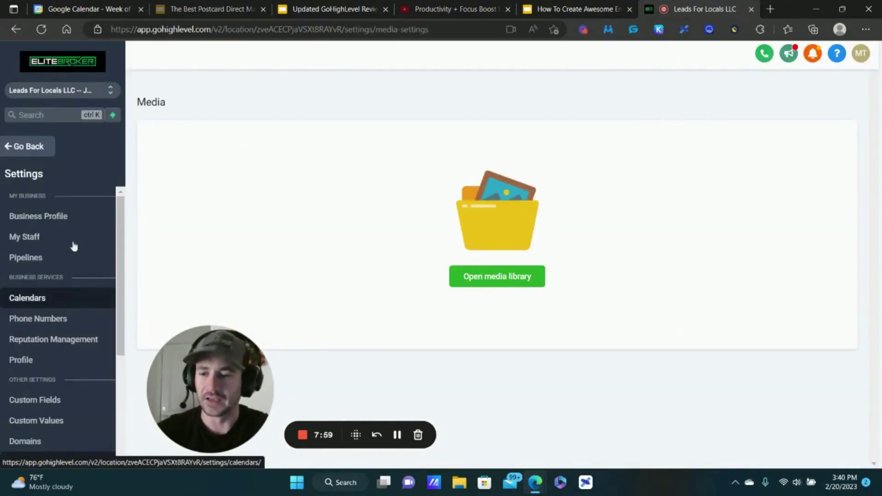
click(36, 150)
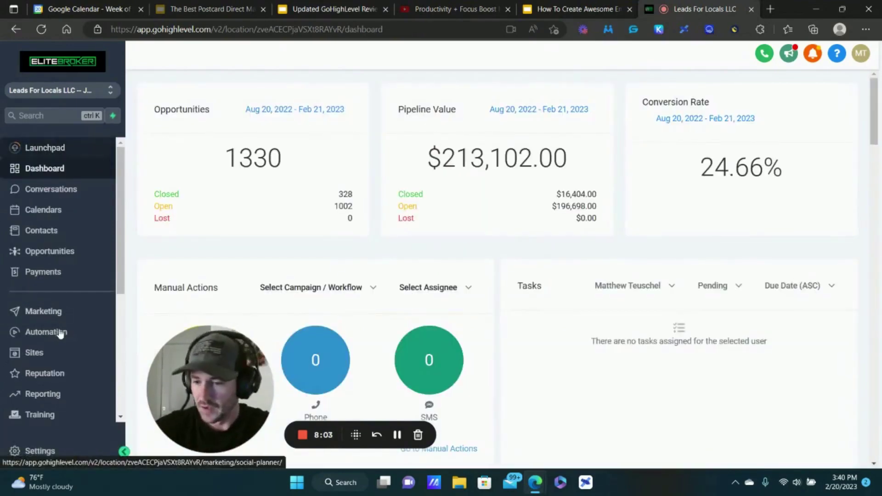
click(59, 311)
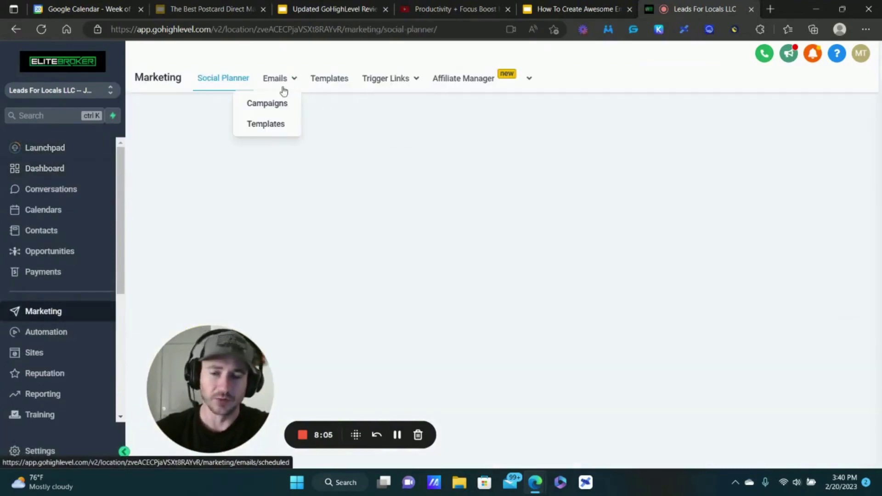
click(279, 129)
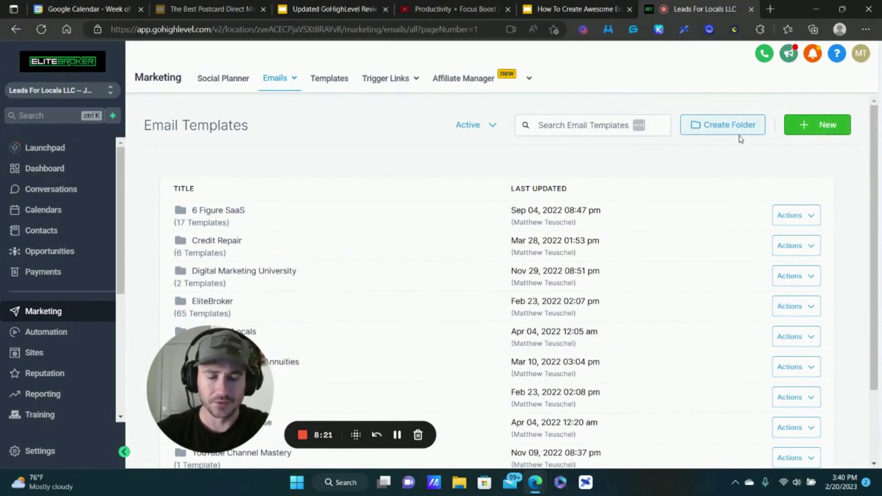
Start a new template from the Email Marketing Templates library and browse the ready-made email designs.
click(807, 134)
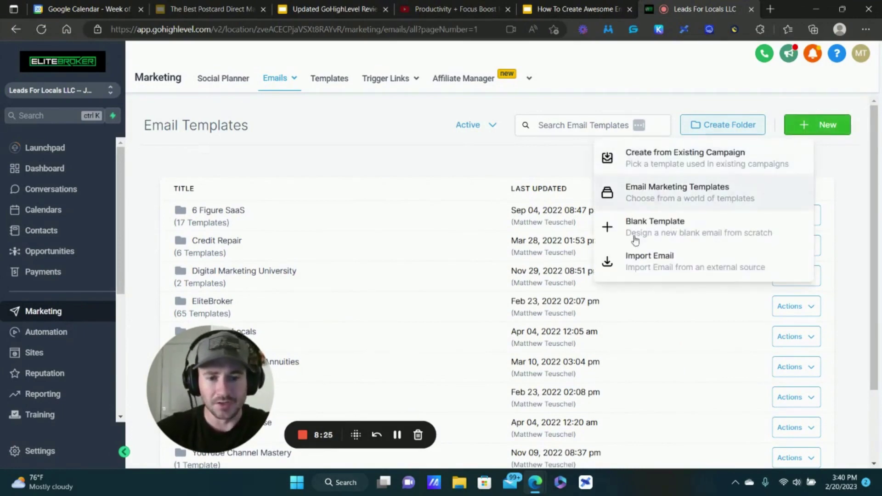
click(658, 224)
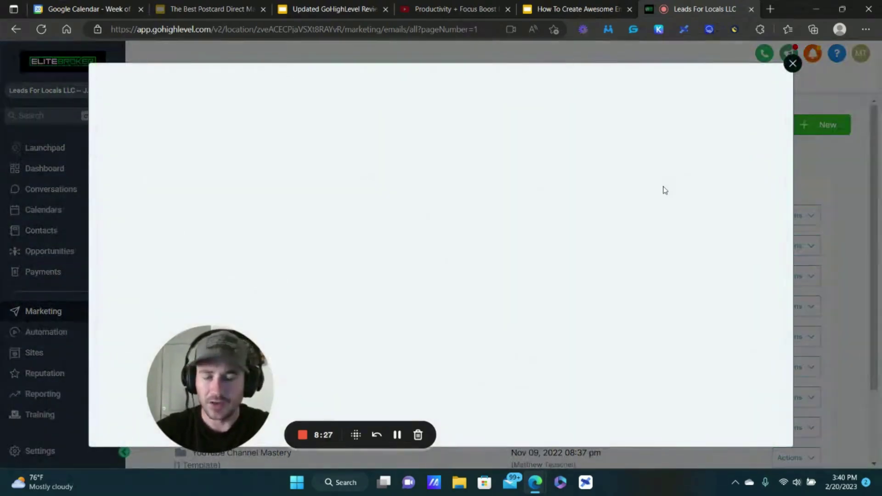
drag(221, 370, 85, 375)
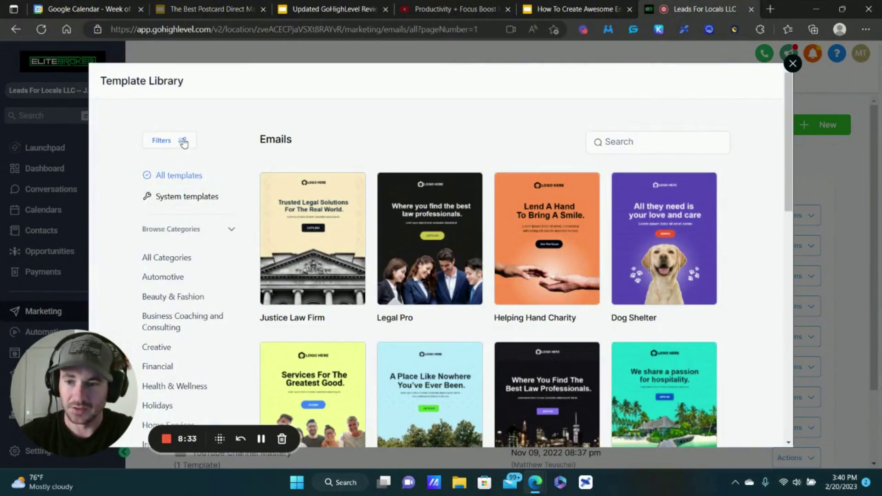
scroll(203, 118, down, 1)
scroll(547, 209, down, 5)
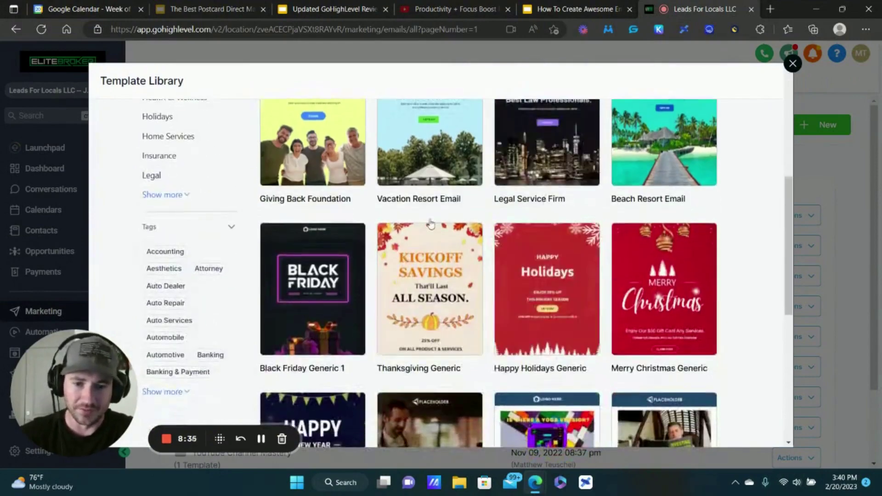
scroll(547, 208, down, 3)
scroll(638, 204, down, 2)
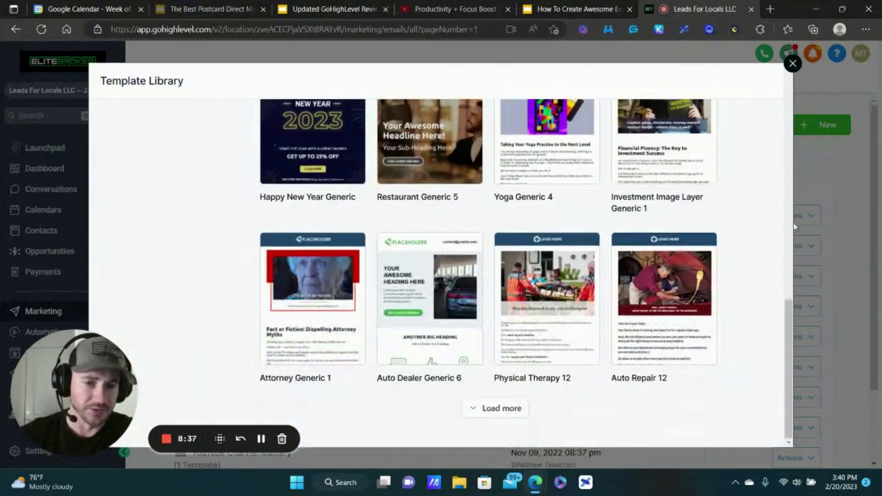
scroll(762, 229, up, 3)
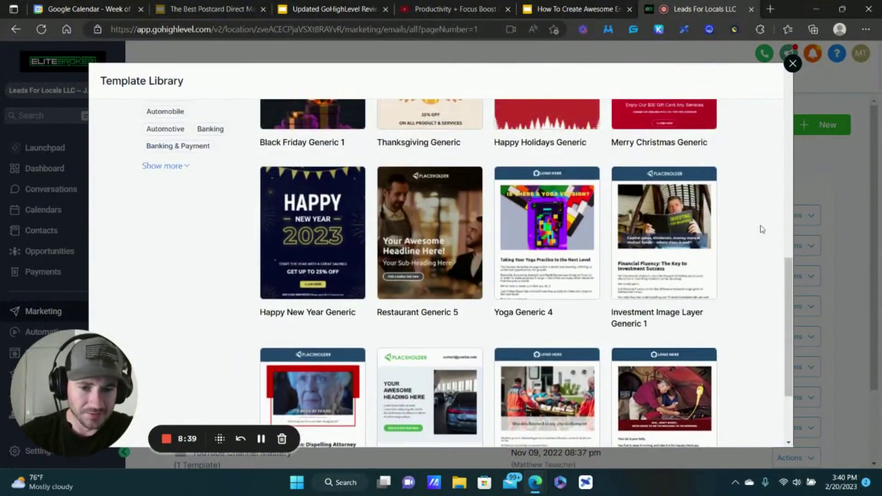
scroll(762, 229, down, 1)
Preview the Yoga Generic 4 template from header to footer, and close the template library without using it.
click(586, 131)
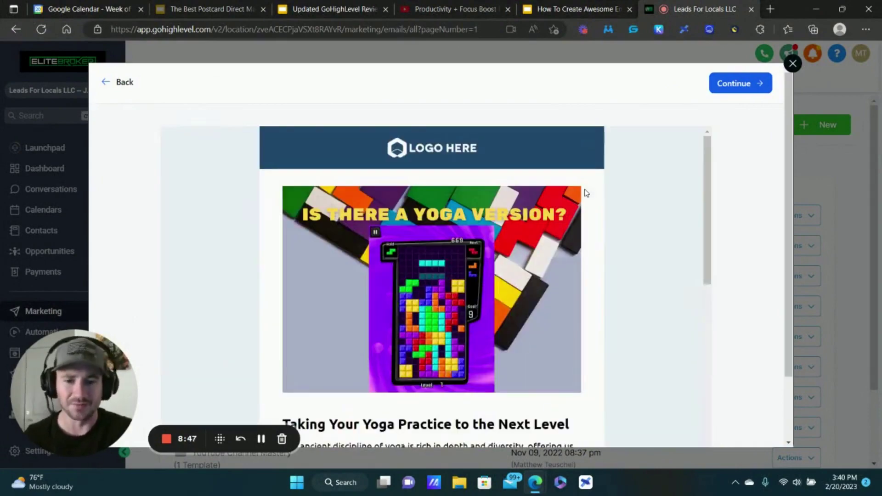
scroll(586, 193, down, 15)
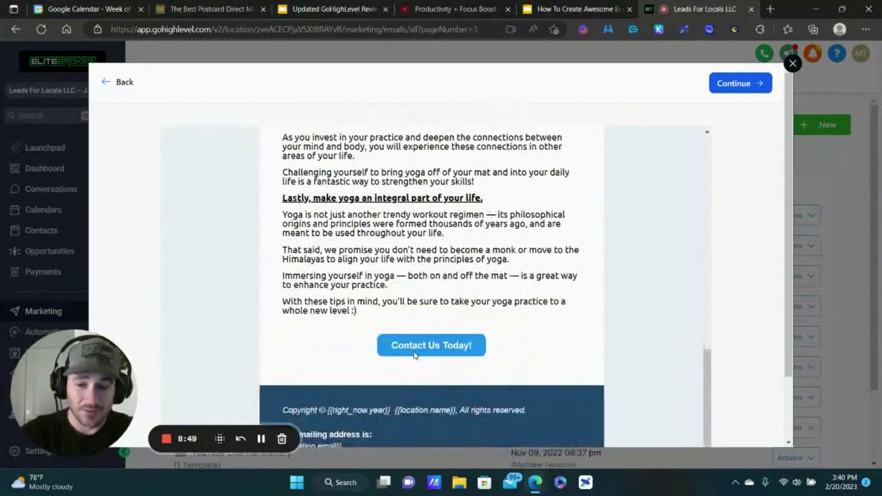
scroll(528, 278, down, 2)
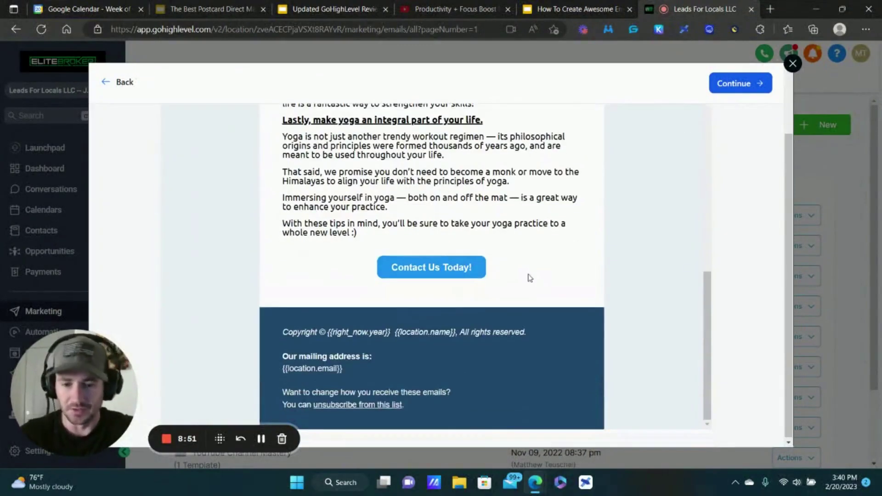
scroll(536, 270, up, 10)
scroll(534, 252, up, 2)
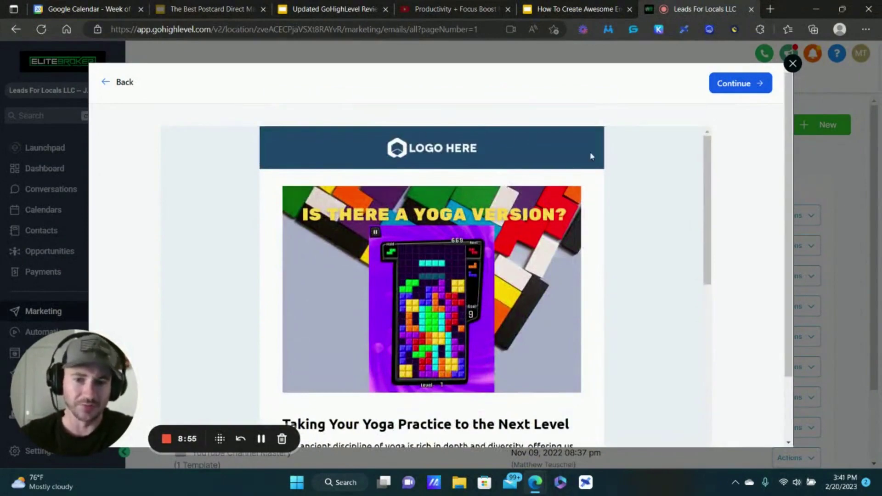
click(792, 64)
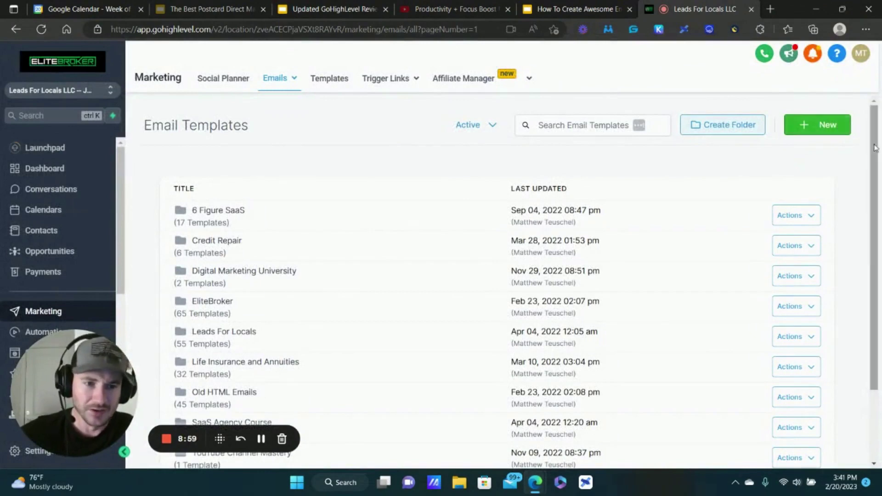
Reopen the Email Marketing Templates library for a new template and load more designs at the end of the list.
click(825, 125)
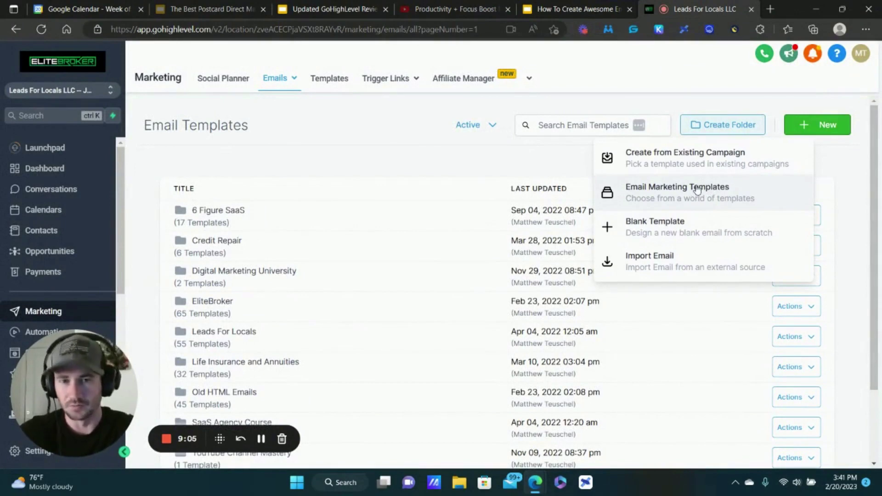
click(662, 196)
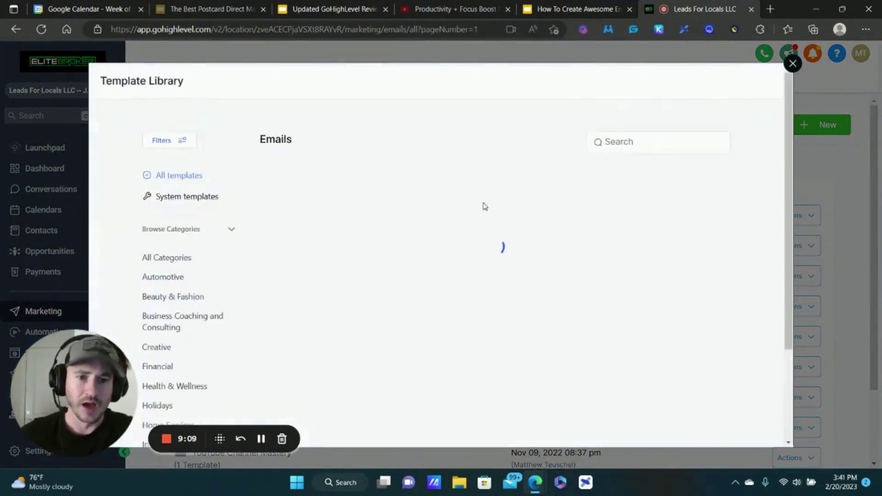
scroll(602, 193, down, 13)
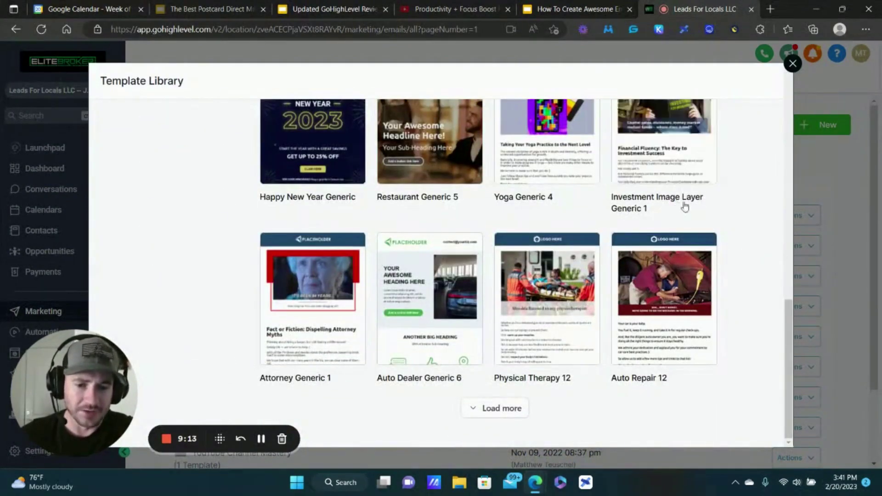
scroll(672, 193, up, 5)
scroll(672, 193, up, 8)
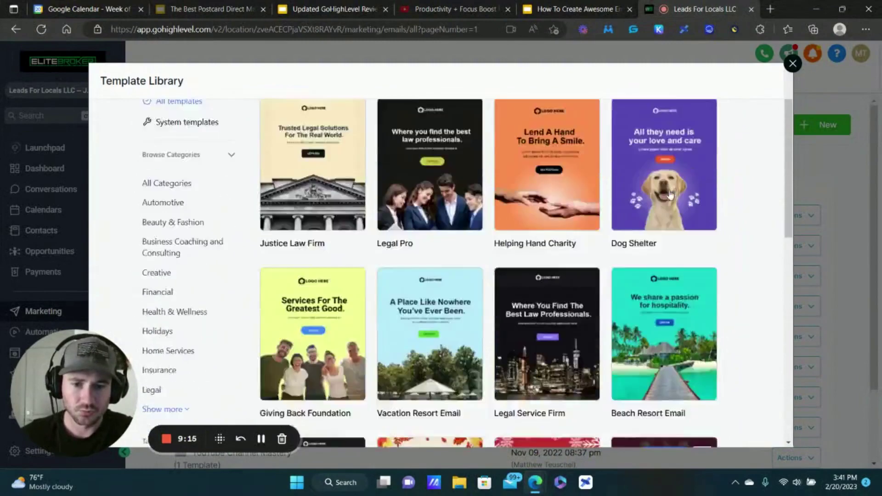
scroll(670, 195, down, 13)
click(520, 411)
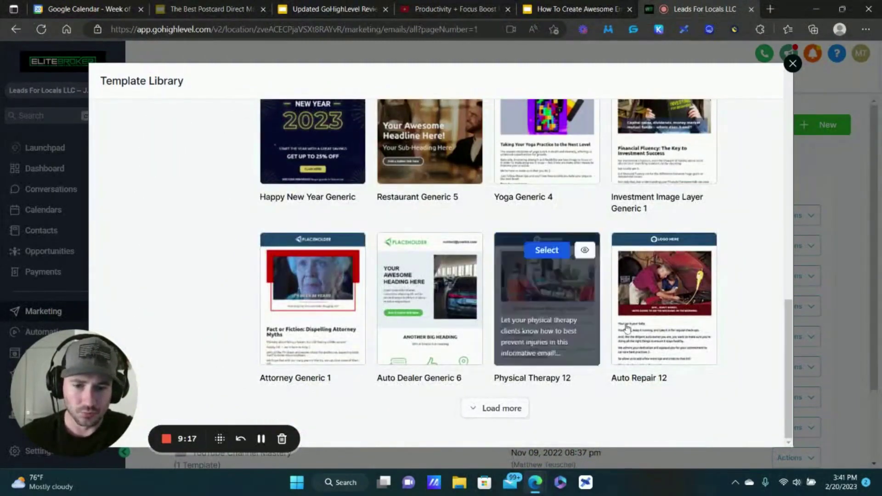
Choose the Auto Repair 11 template from the library, agree to the image-rights terms and get the template.
scroll(571, 294, down, 1)
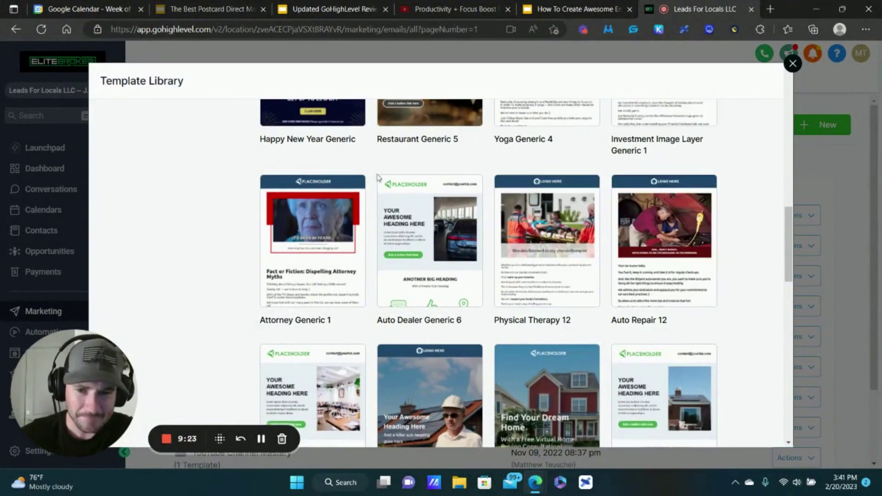
scroll(528, 390, down, 6)
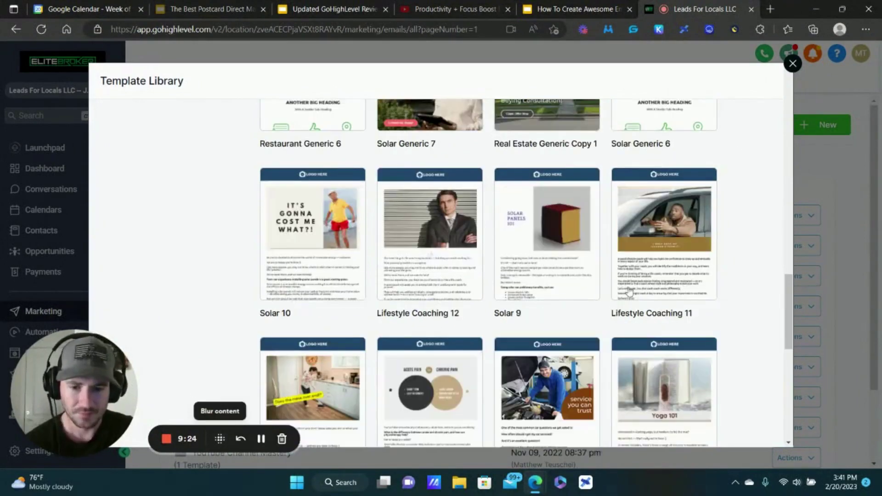
scroll(746, 177, down, 1)
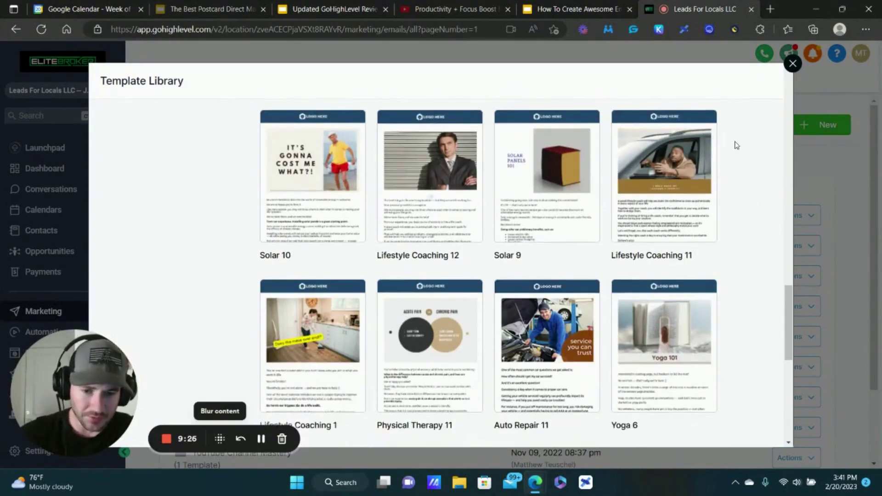
scroll(723, 138, down, 2)
scroll(722, 134, down, 1)
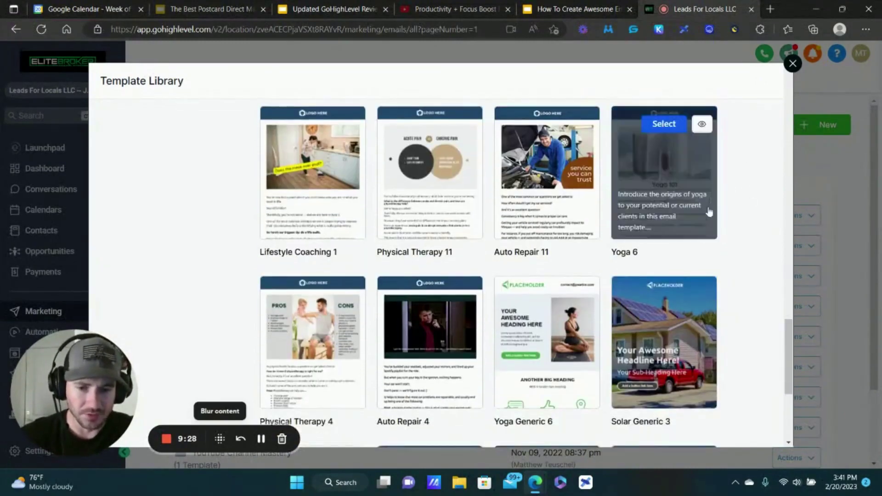
click(553, 125)
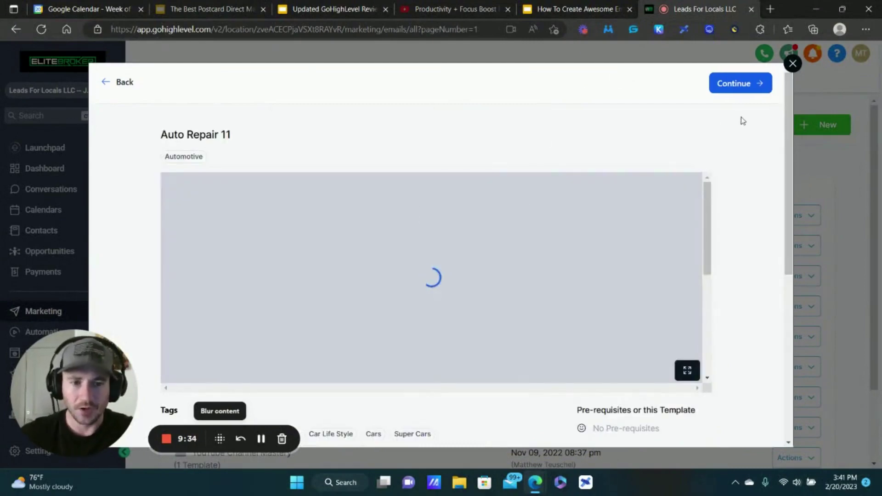
click(738, 88)
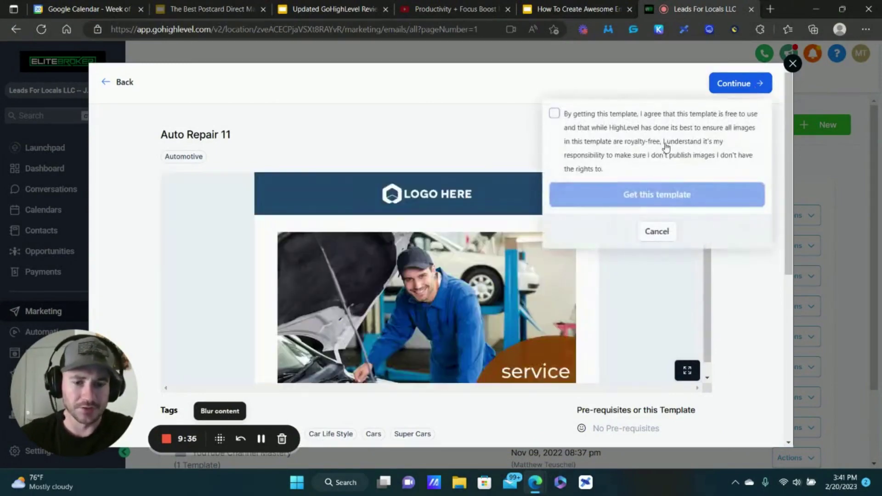
click(555, 113)
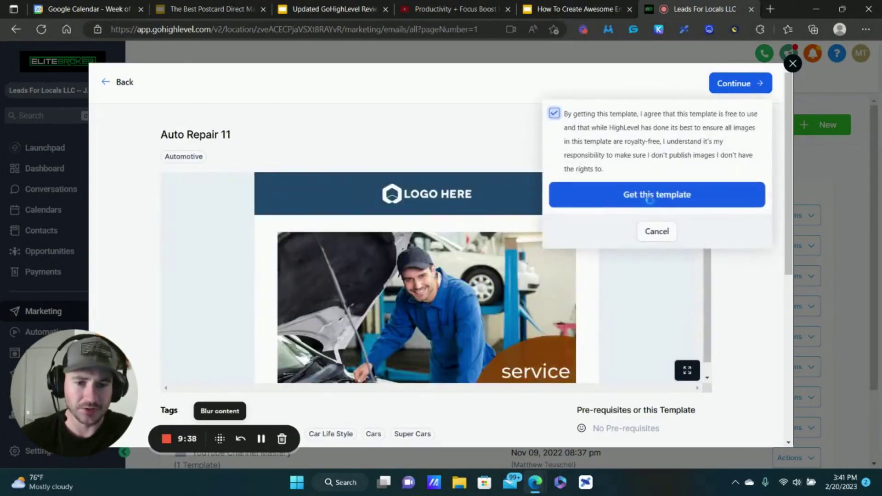
click(646, 195)
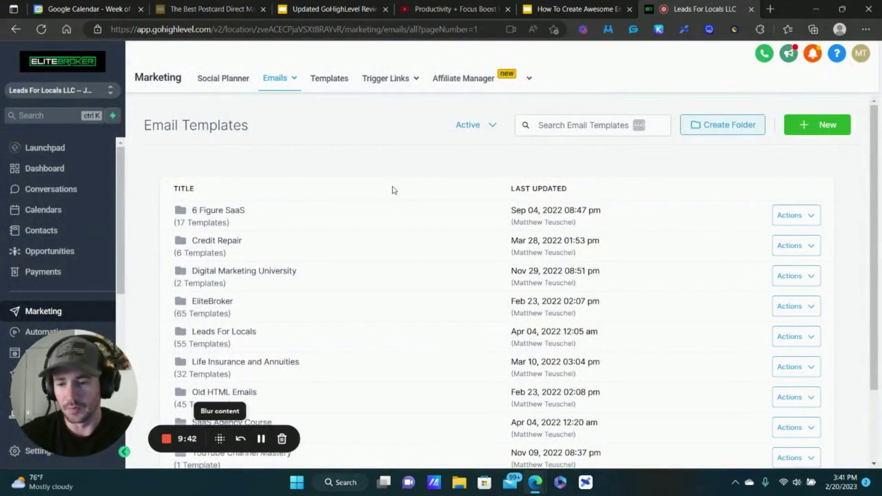
Open the existing "New Template" from the email templates list and rename it "Give this email a name".
scroll(392, 190, down, 2)
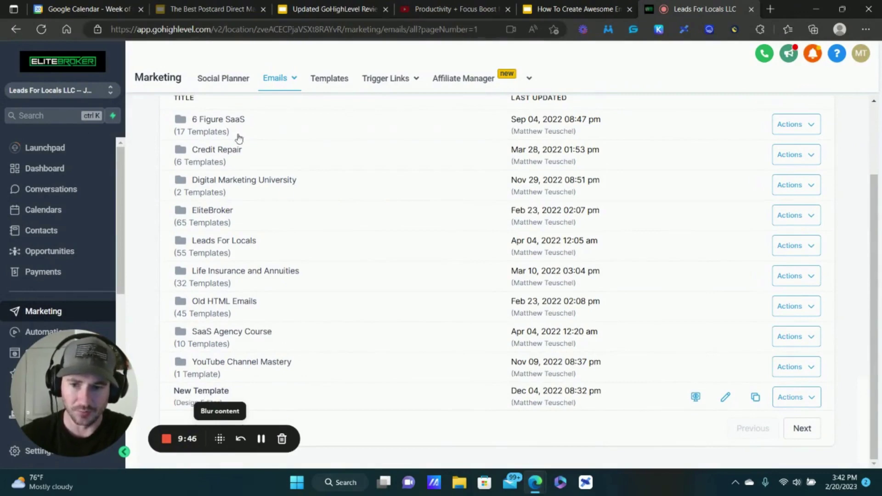
click(193, 391)
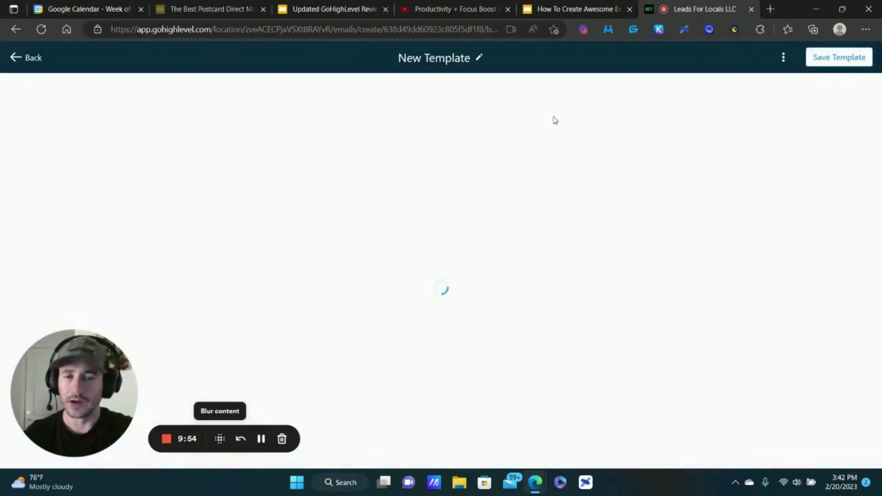
click(452, 57)
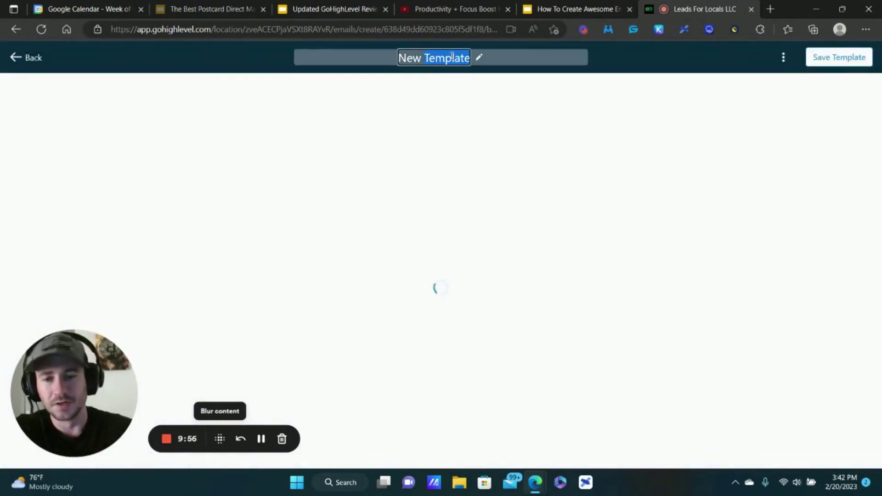
text(Give this ema)
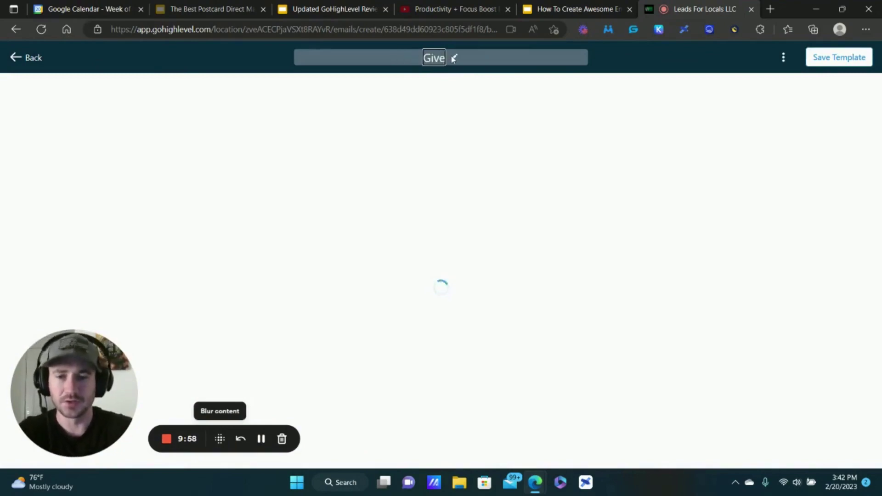
text(il a name)
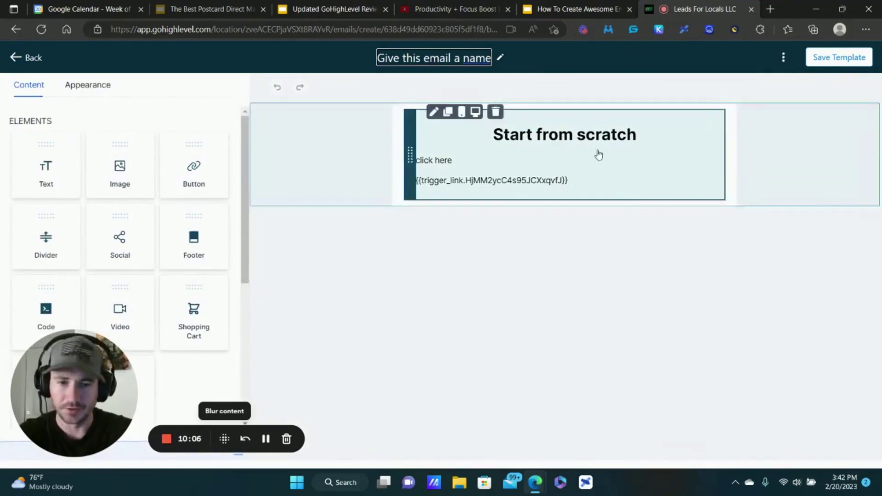
click(266, 439)
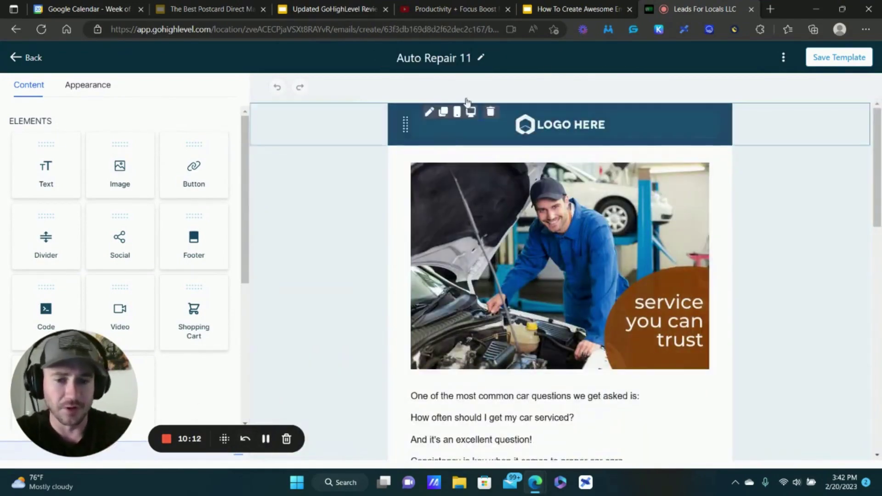
Open the Auto Repair 11 template's settings and select the text of its email subject.
click(453, 59)
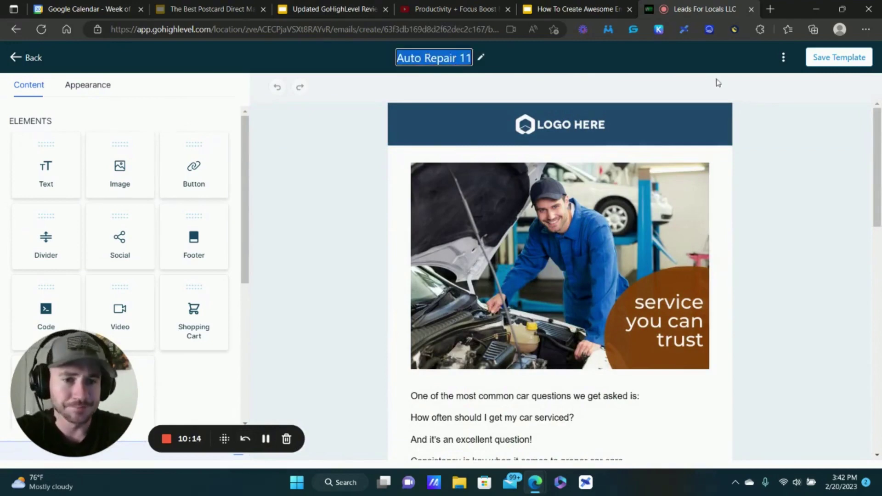
click(783, 58)
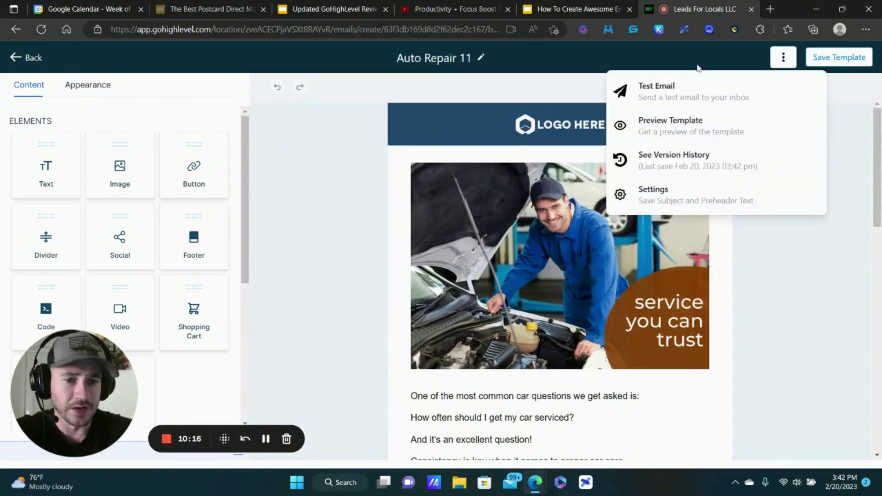
click(652, 201)
drag(783, 344, 607, 349)
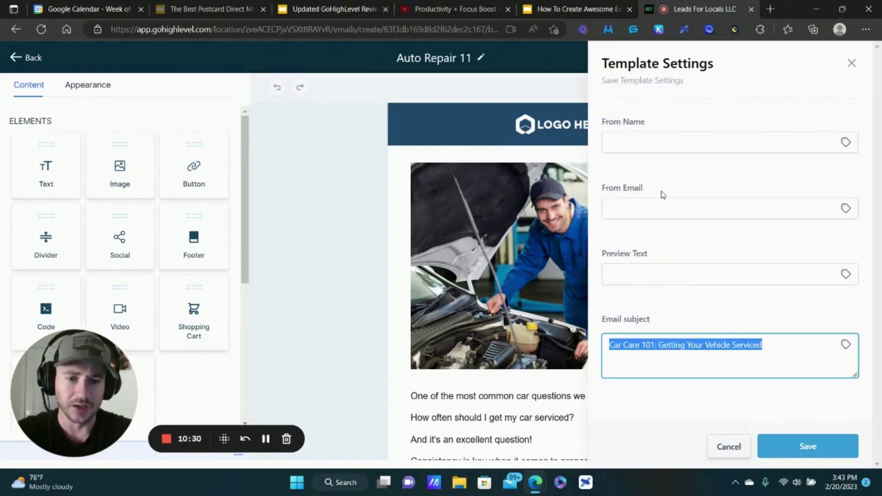
Set the From Name in the template settings to the L4L From Name custom value.
click(845, 143)
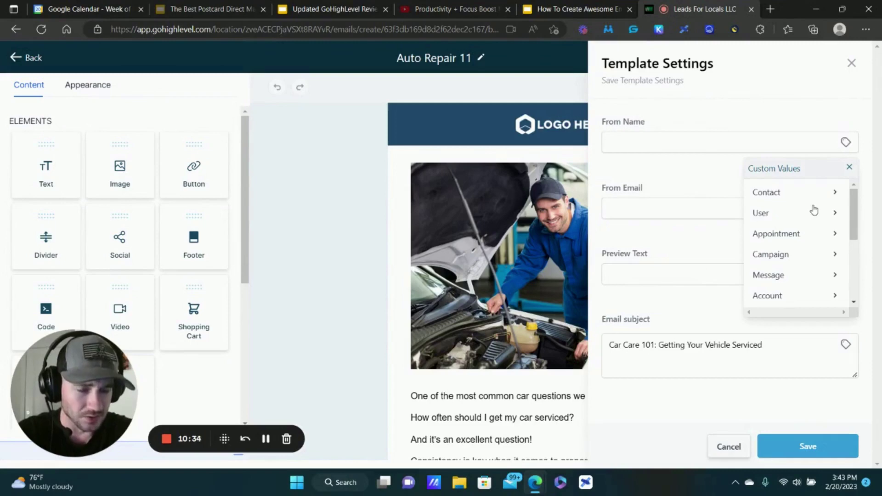
scroll(813, 211, down, 5)
click(807, 297)
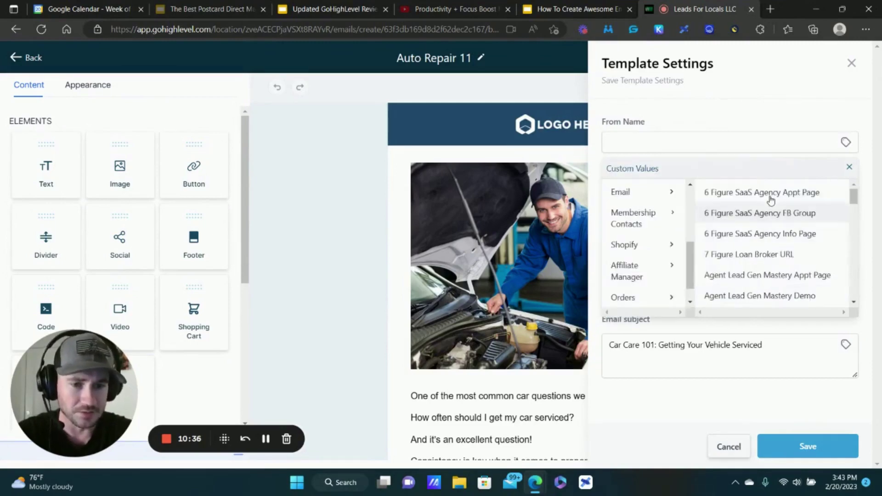
scroll(771, 199, down, 10)
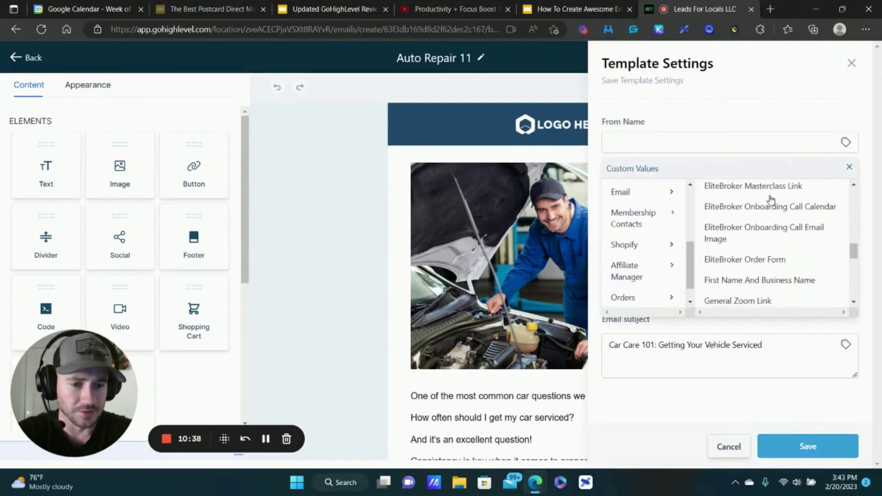
scroll(772, 199, down, 2)
scroll(748, 221, up, 1)
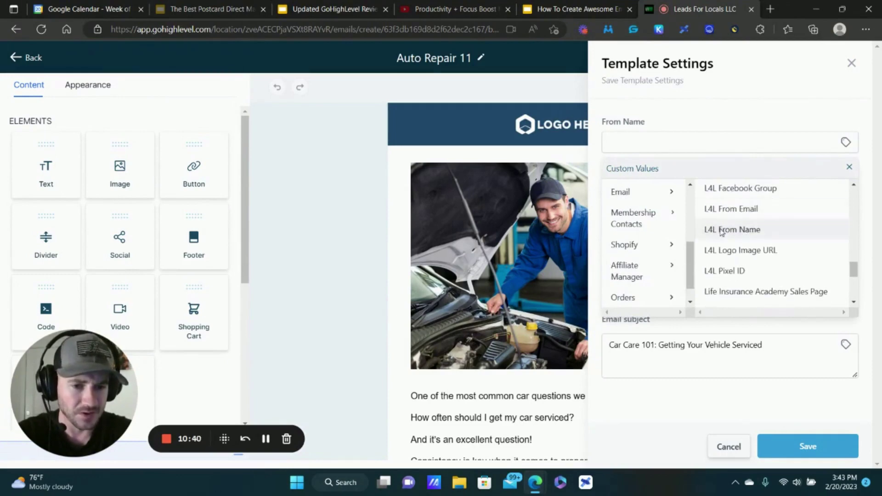
click(725, 228)
Set the From Email to the L4L From Email custom value and save the template settings.
click(844, 209)
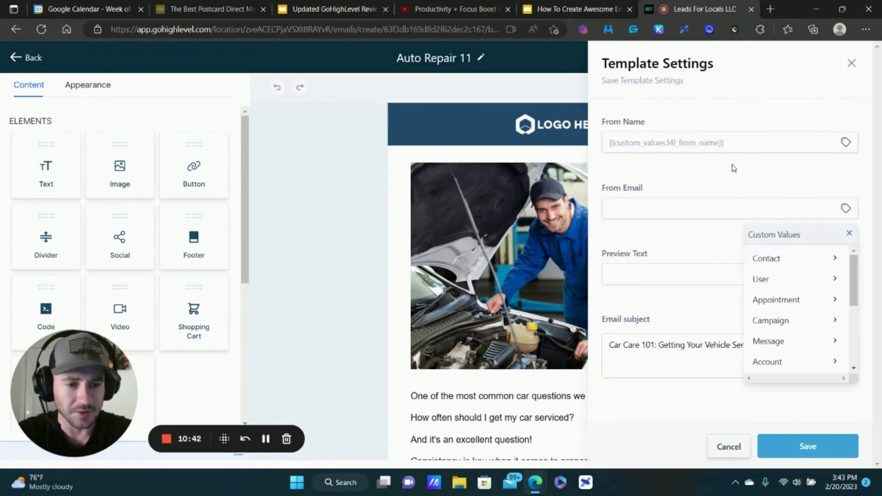
scroll(788, 276, down, 3)
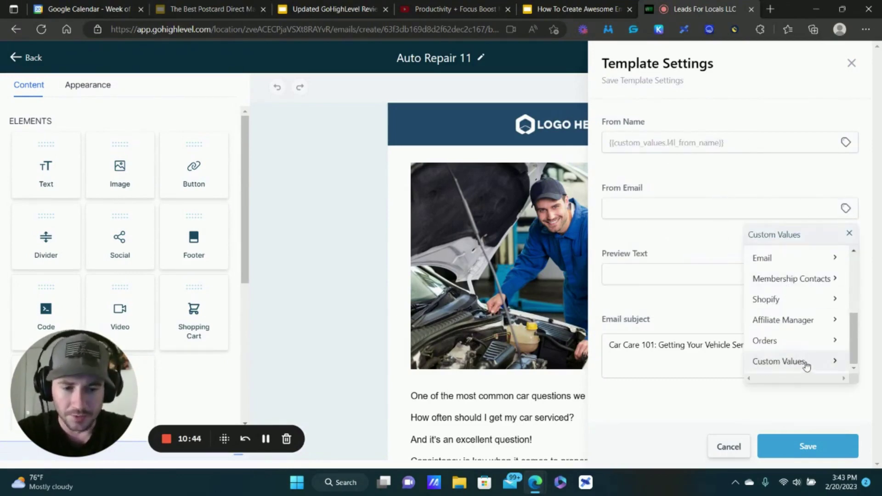
click(802, 360)
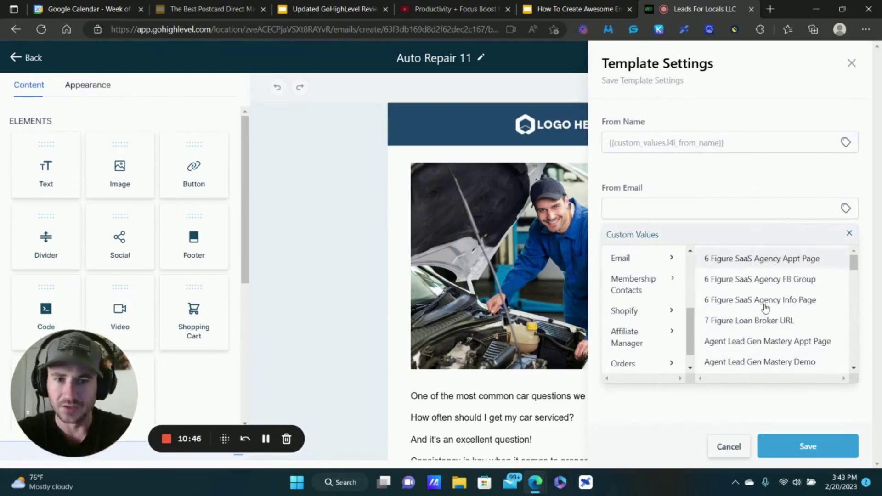
scroll(765, 306, down, 3)
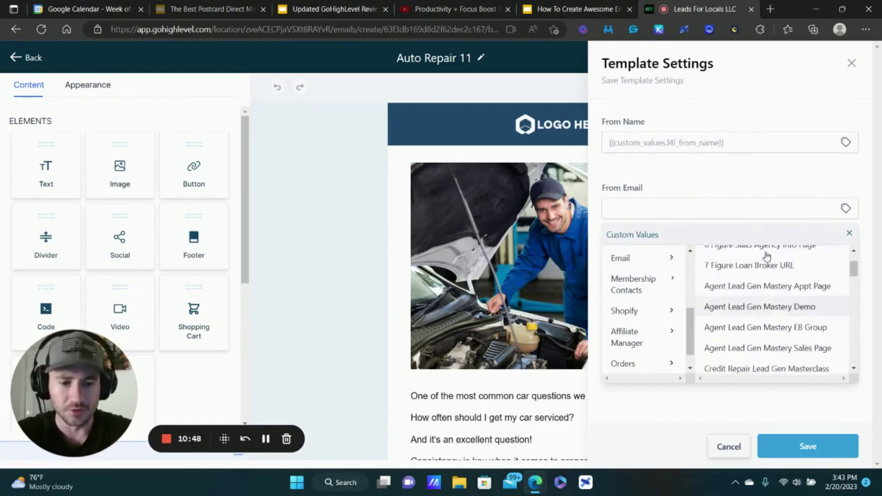
scroll(781, 285, down, 2)
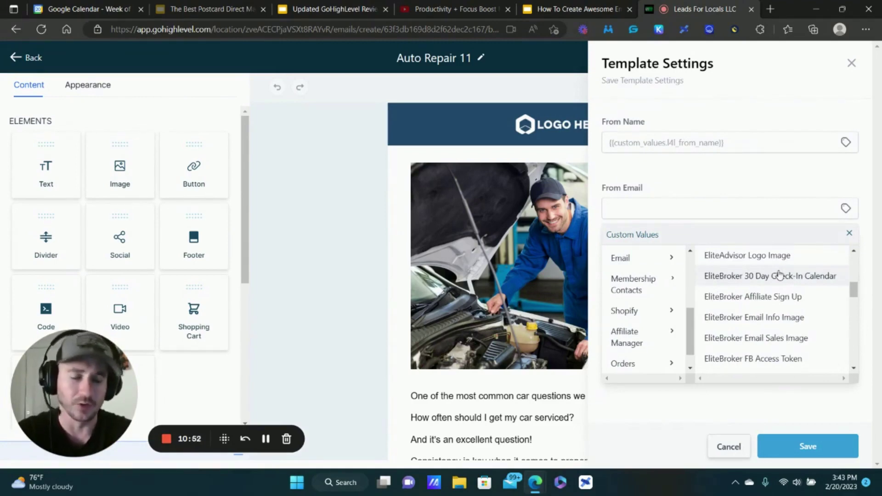
scroll(779, 275, down, 5)
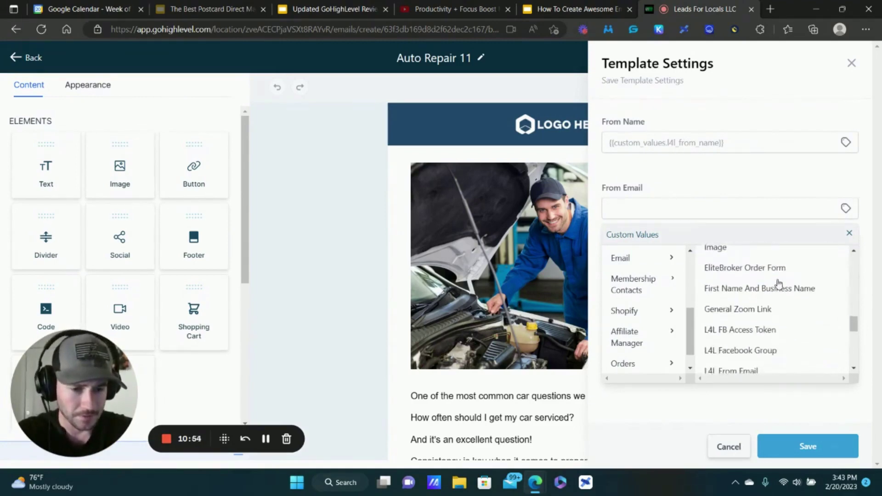
scroll(778, 282, down, 5)
scroll(777, 283, up, 2)
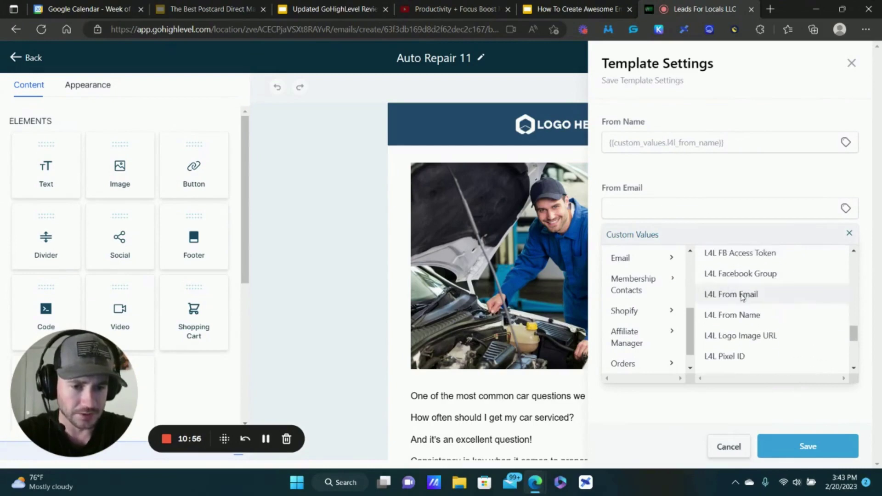
click(731, 294)
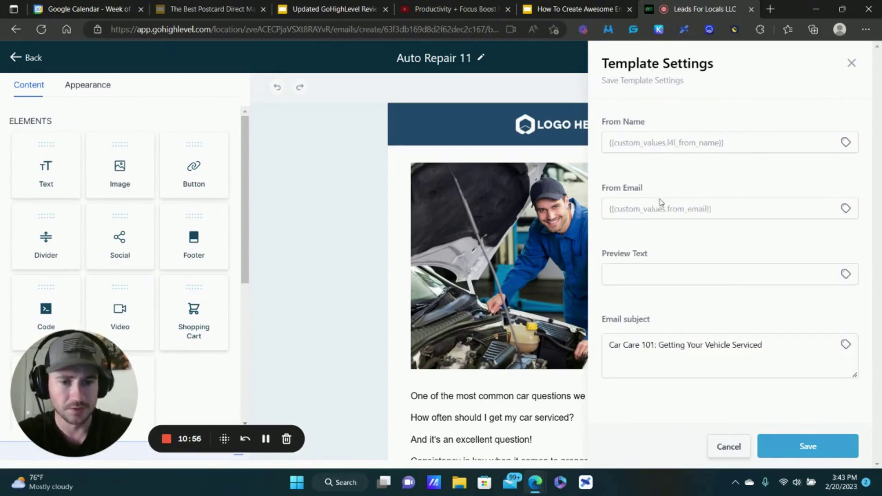
click(822, 446)
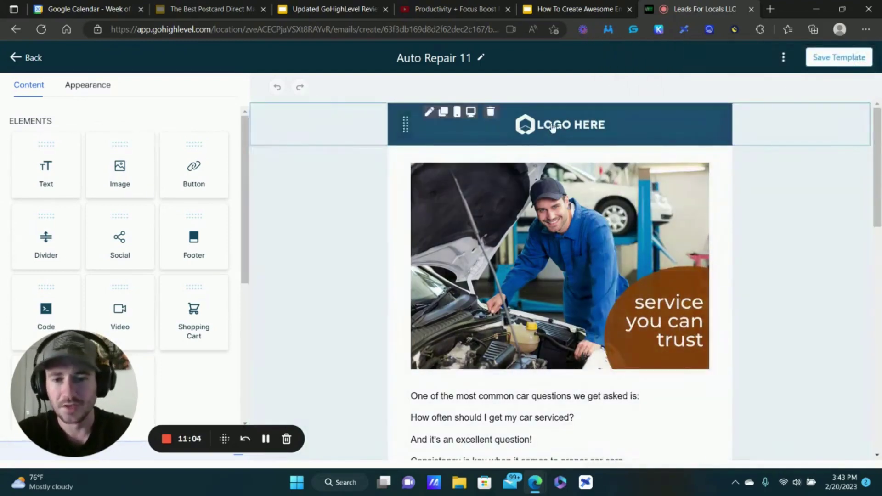
click(566, 127)
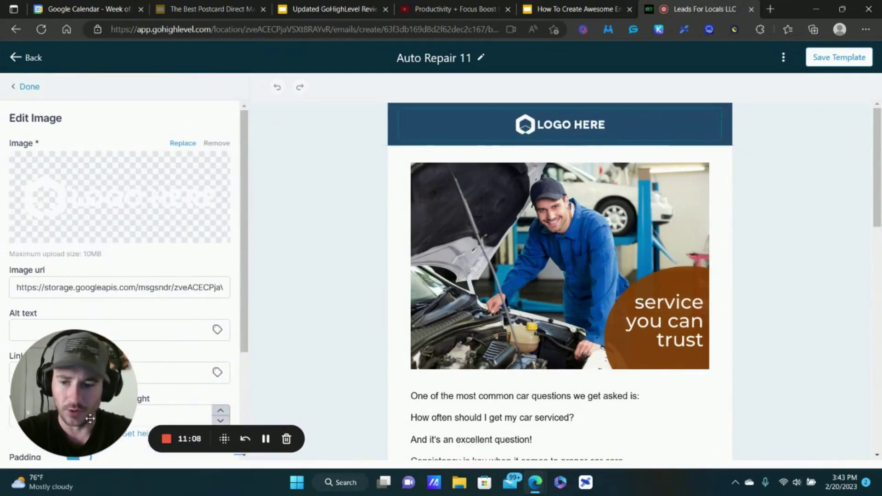
drag(71, 386, 310, 368)
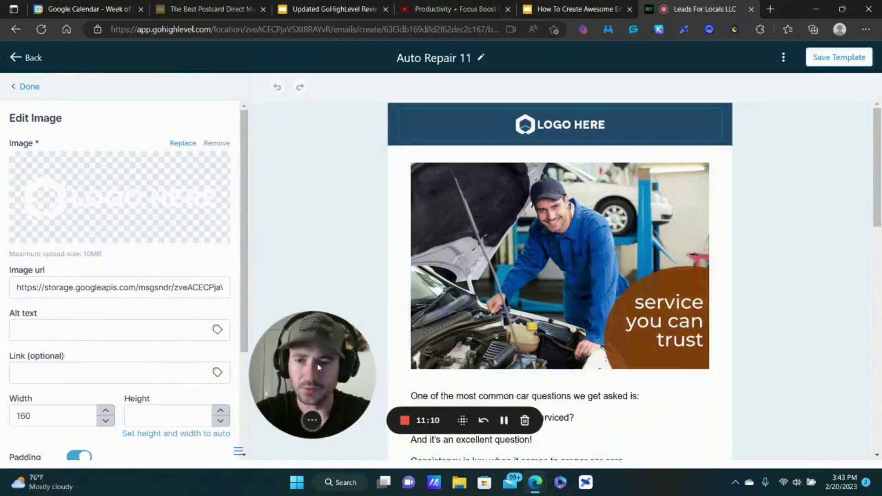
click(30, 87)
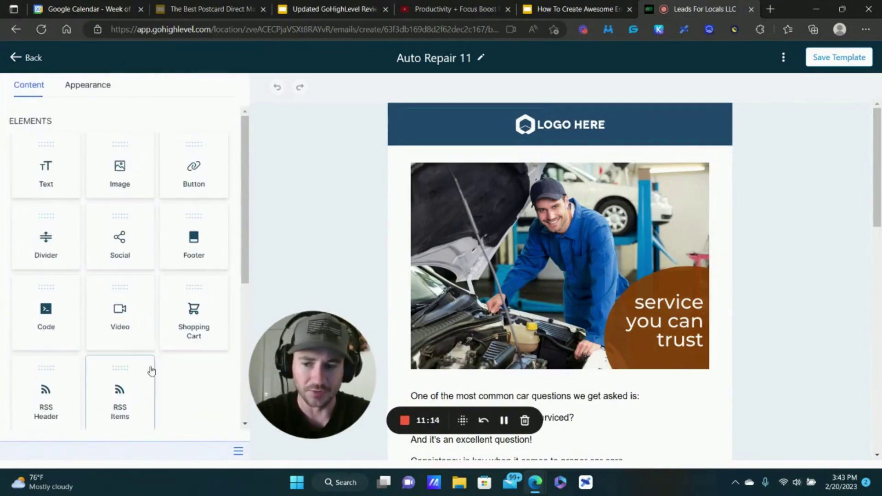
scroll(132, 281, down, 1)
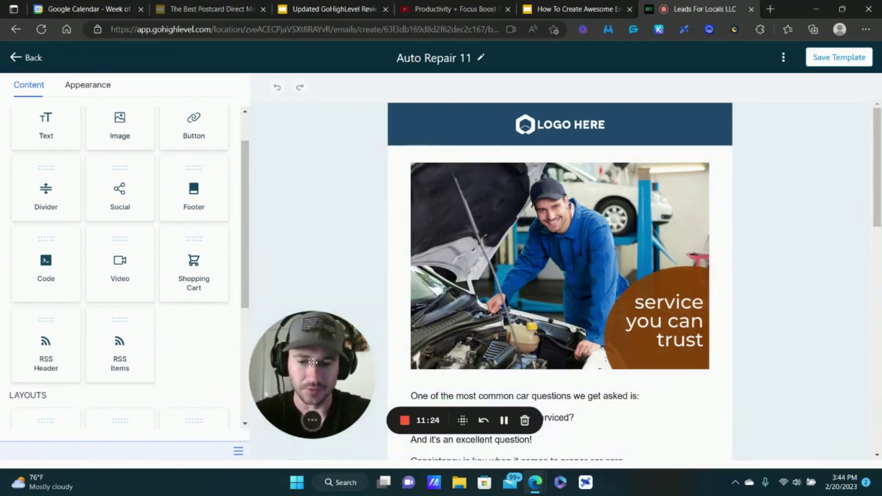
drag(305, 324, 112, 338)
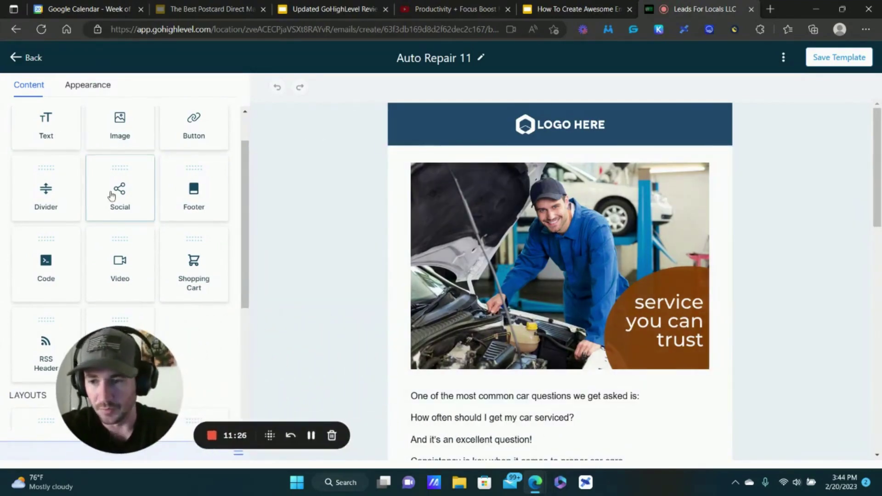
scroll(122, 193, up, 1)
Open the header logo's image settings and insert the L4L Logo Image URL custom value into its alt text.
click(576, 126)
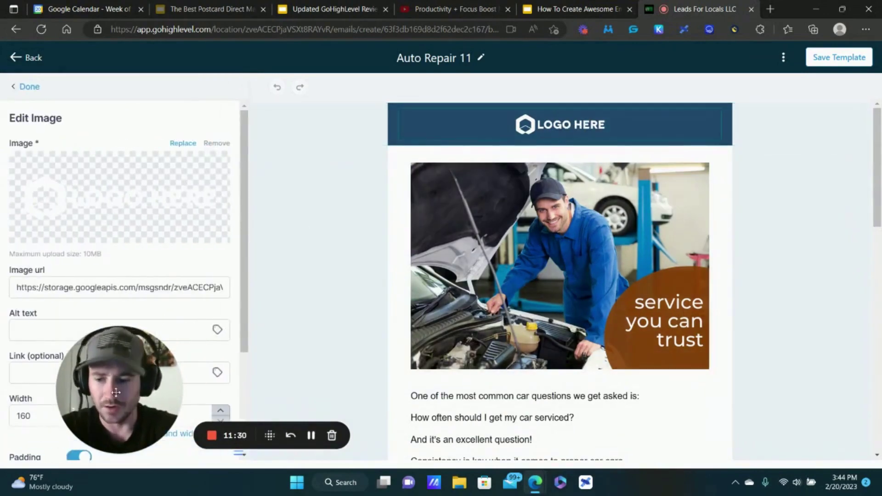
drag(143, 380, 401, 365)
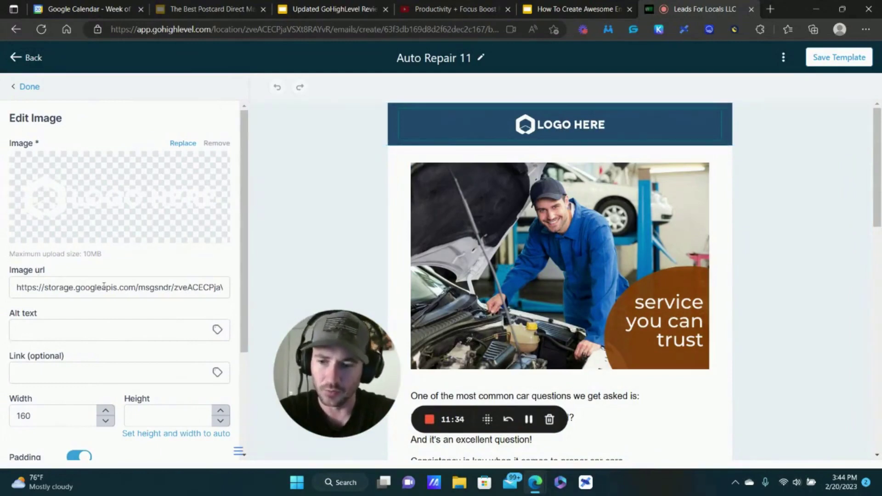
click(217, 331)
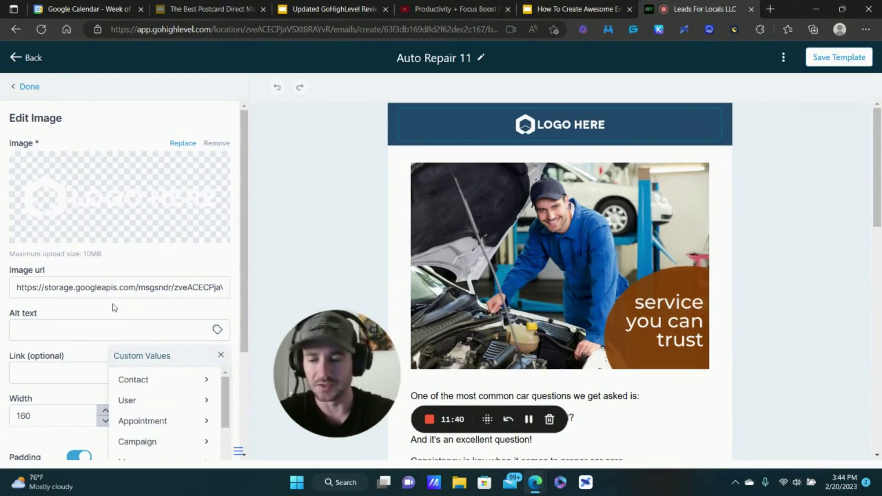
scroll(30, 324, down, 1)
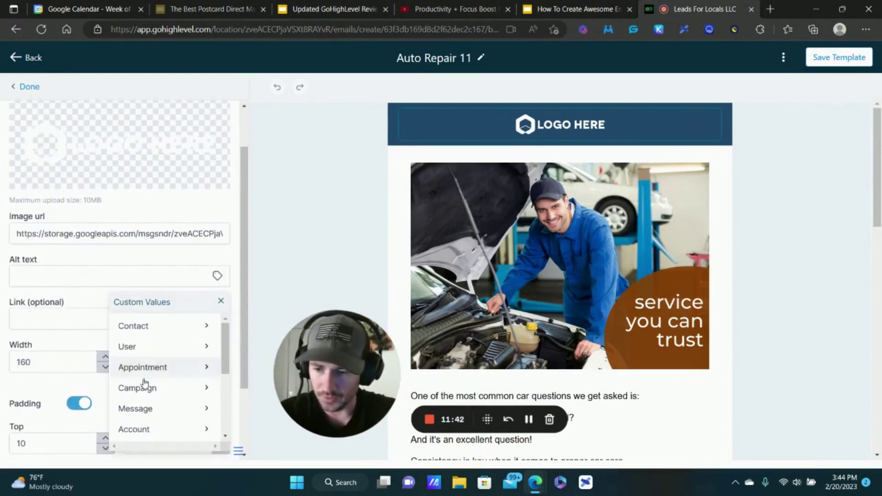
scroll(147, 397, down, 5)
click(157, 429)
scroll(150, 357, down, 10)
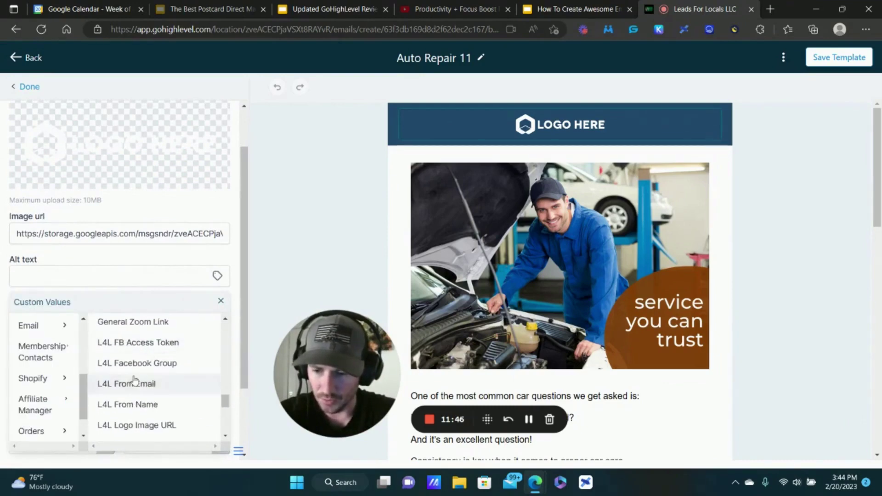
scroll(132, 387, down, 1)
click(133, 391)
Move the {{custom_values.logo_image_url}} value from the logo's alt text into its image URL, replacing the existing address.
double_click(127, 277)
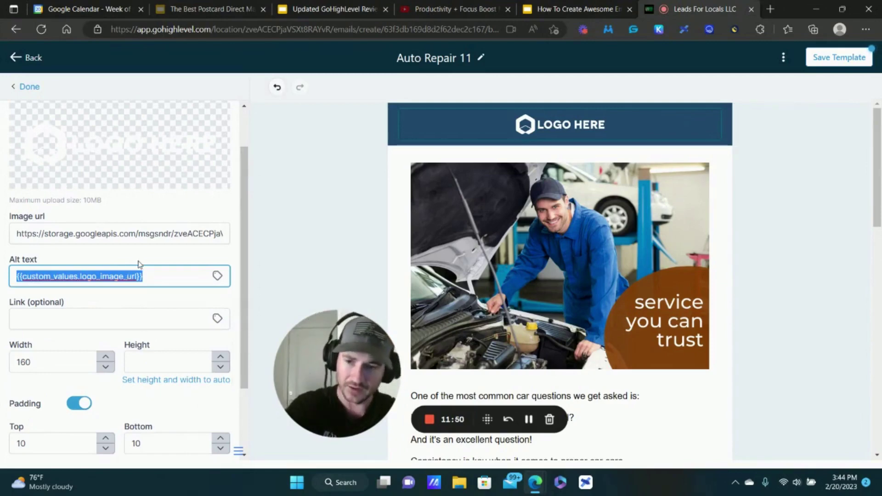
key(ctrl+x)
triple_click(134, 235)
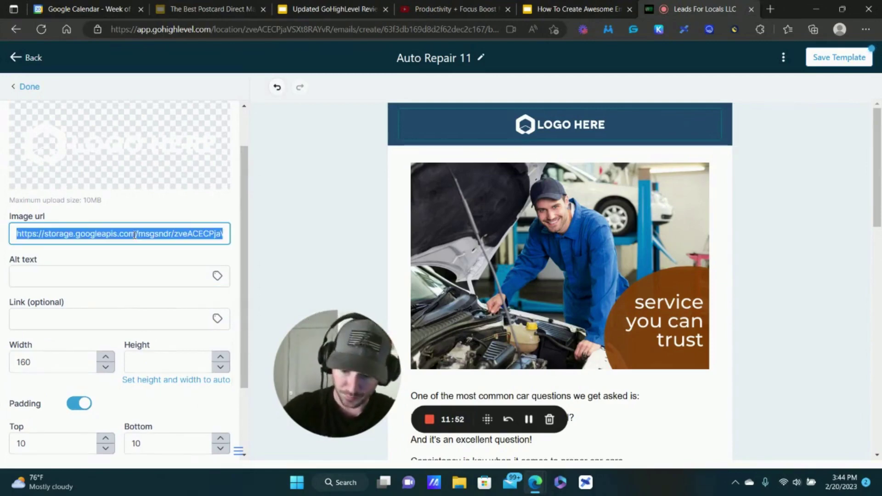
key(ctrl+v)
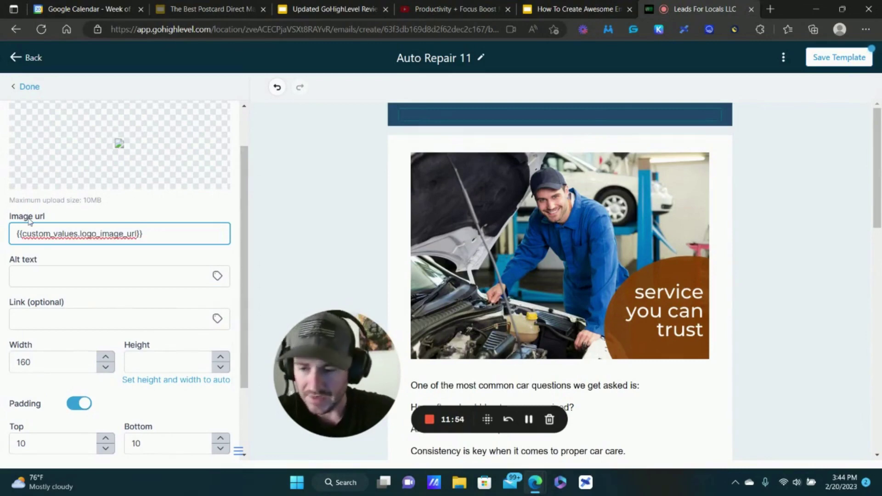
click(132, 233)
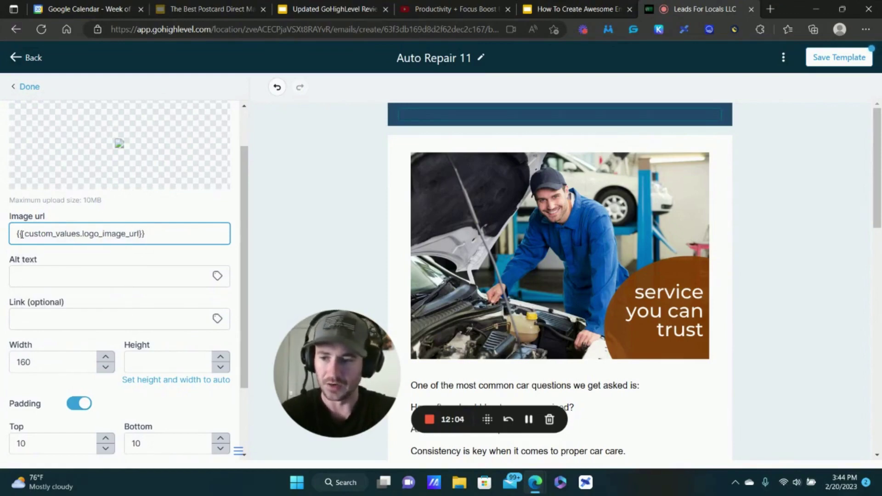
click(26, 235)
key(BackSpace)
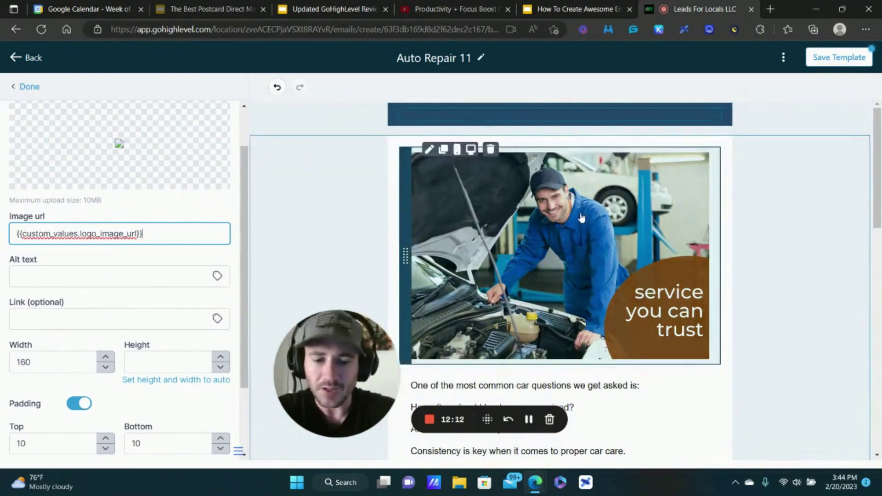
Look through the email body and open the image settings of the mechanic photo below the header.
scroll(581, 218, down, 15)
scroll(614, 246, up, 15)
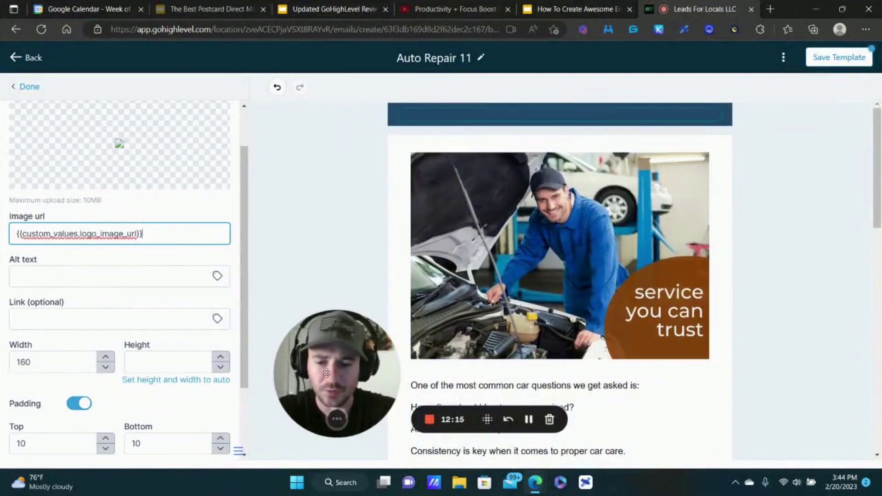
drag(395, 381, 166, 404)
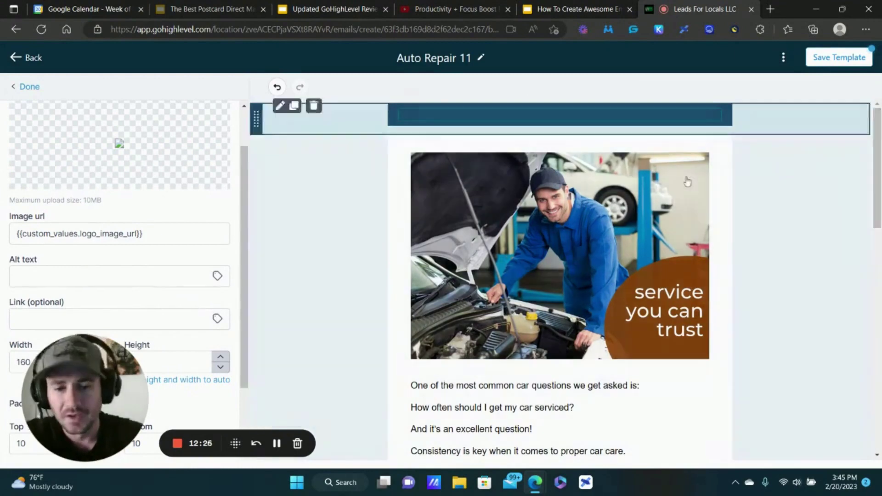
click(581, 281)
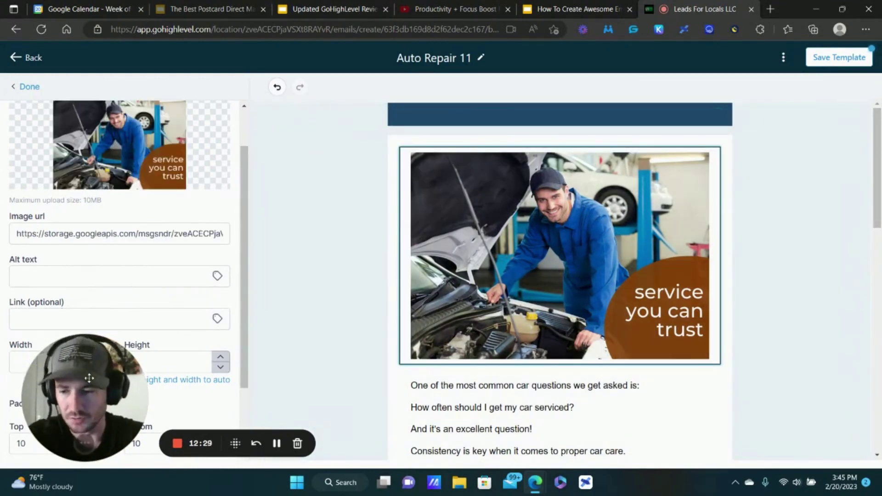
drag(86, 374, 347, 336)
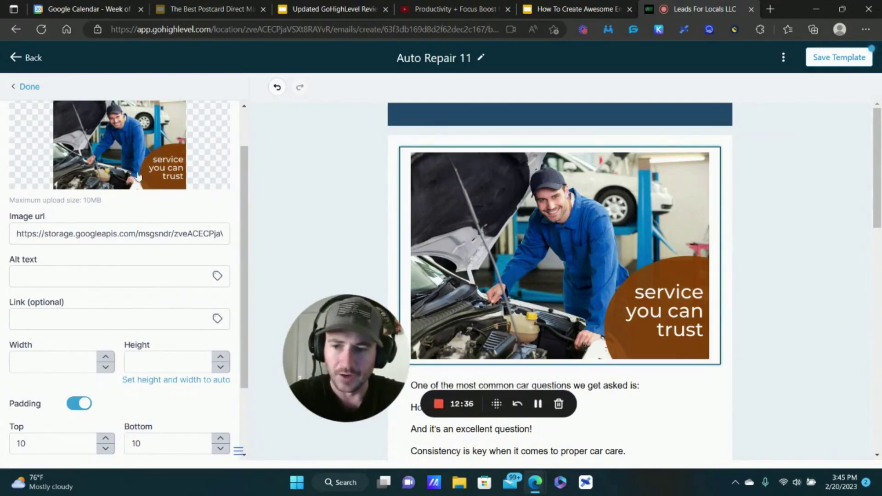
Open the media library for replacing the mechanic photo, and leave the template for the email templates list without saving.
scroll(138, 175, up, 2)
click(127, 197)
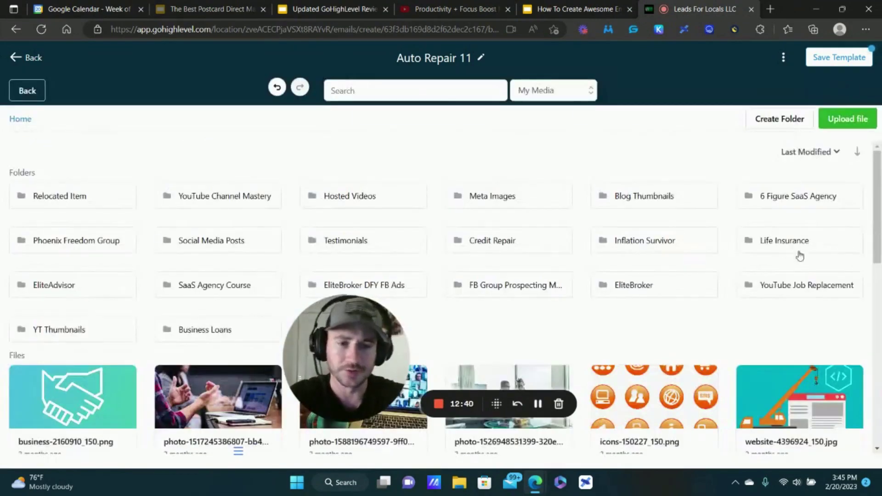
click(36, 61)
click(508, 105)
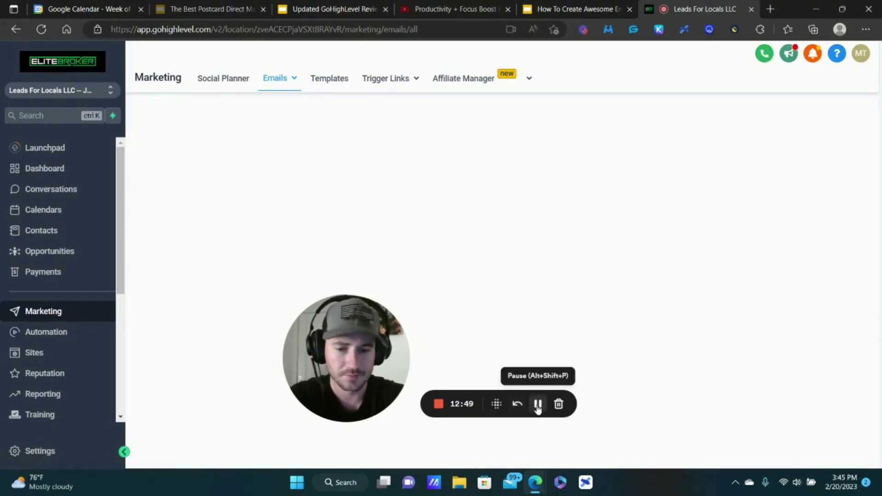
click(538, 405)
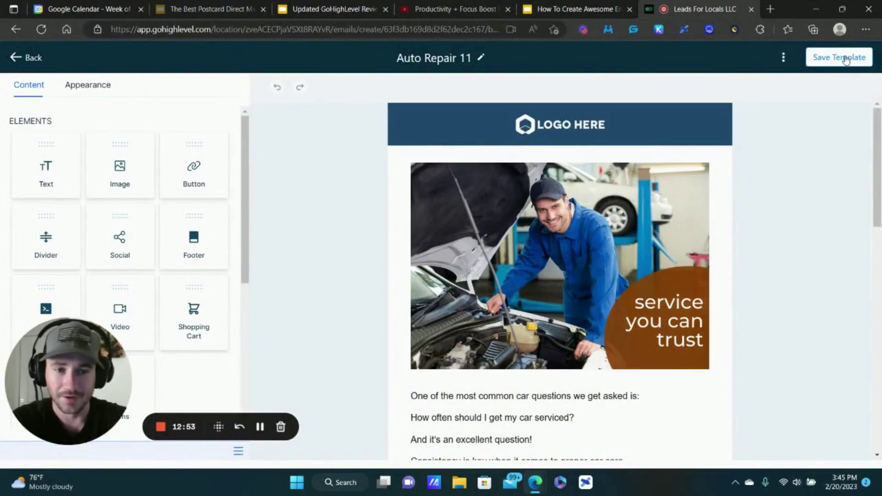
Review the template's sender name, sender email, preview text and subject settings, and close them without saving.
click(783, 57)
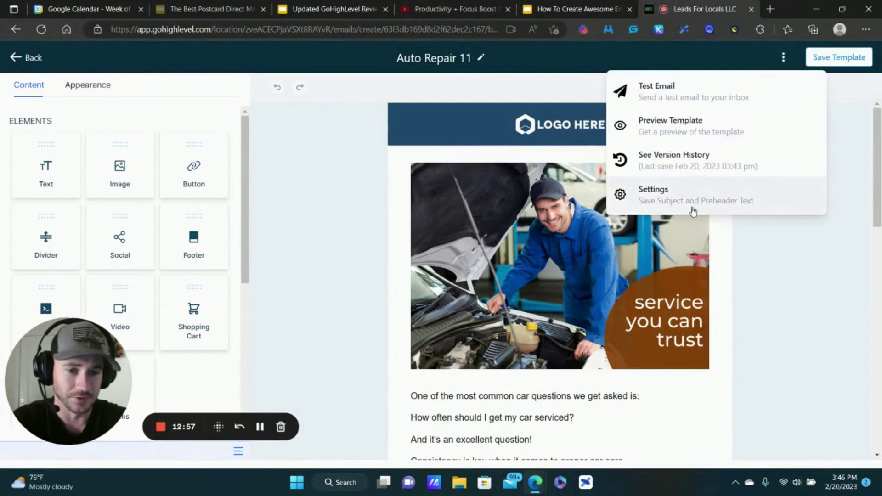
click(693, 205)
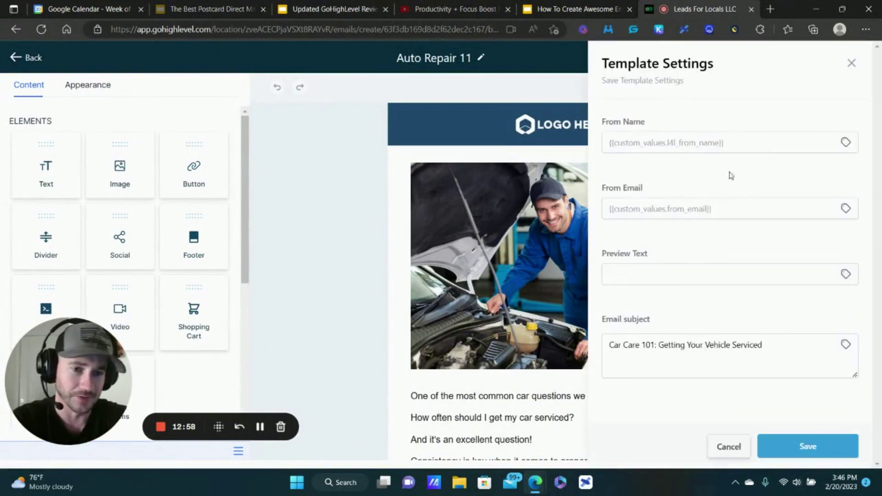
click(735, 448)
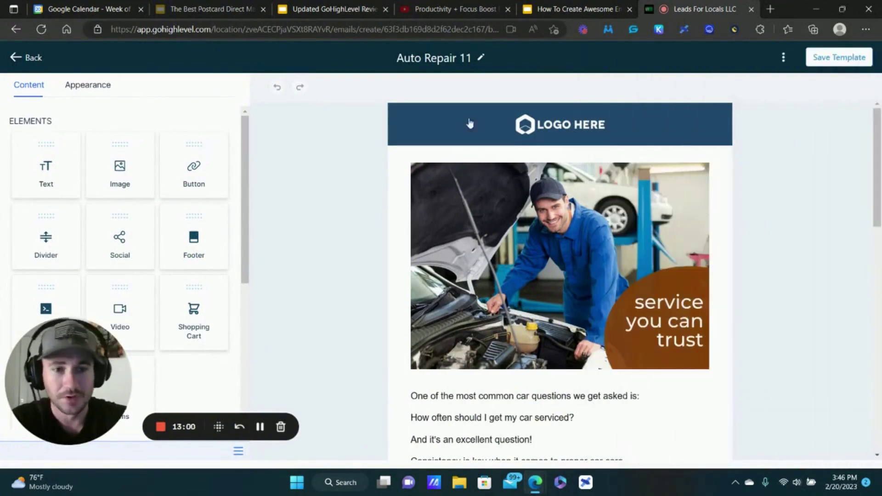
Open the image settings of the header logo and the mechanic photo, and browse the custom values for the photo's link.
click(565, 124)
drag(69, 377, 151, 371)
drag(233, 358, 324, 361)
click(459, 257)
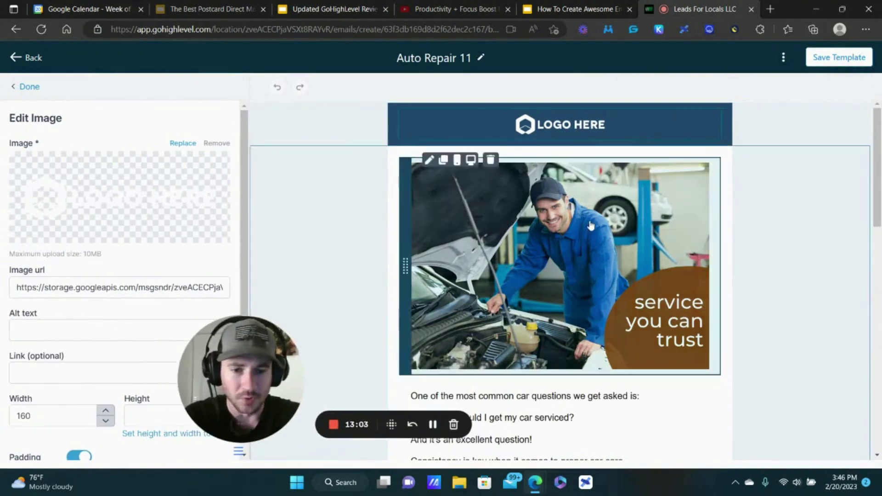
scroll(33, 265, down, 2)
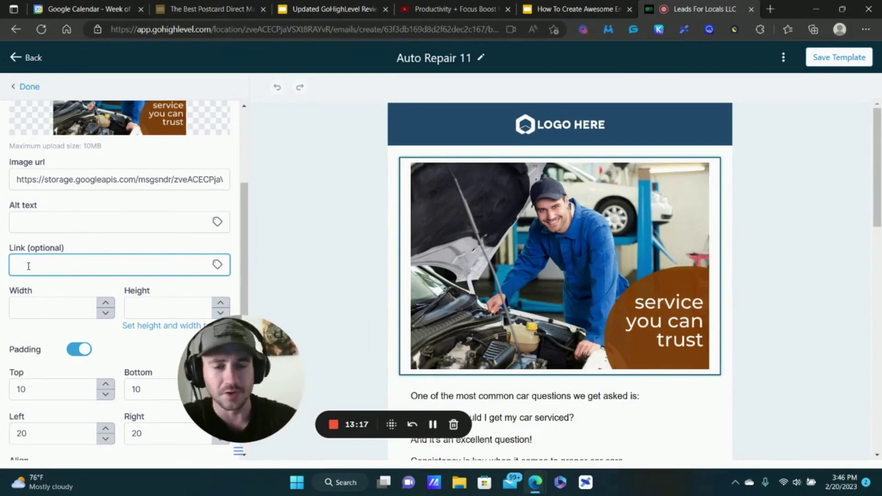
click(218, 266)
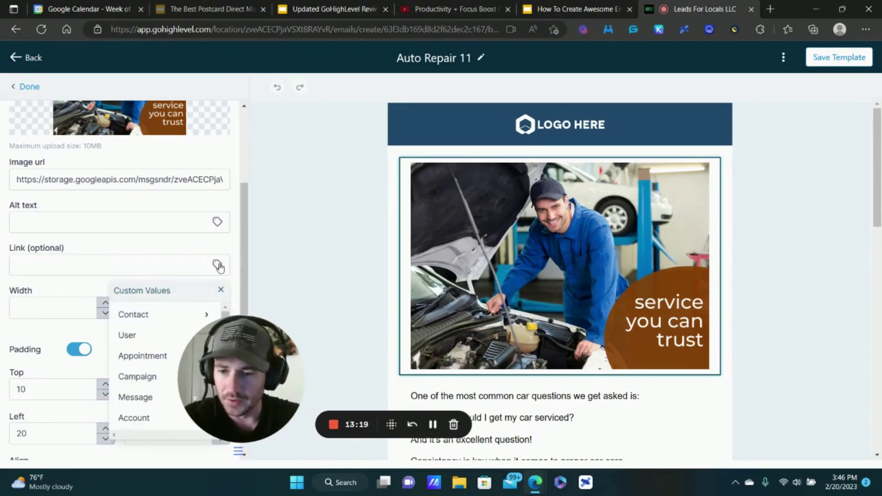
scroll(138, 404, down, 5)
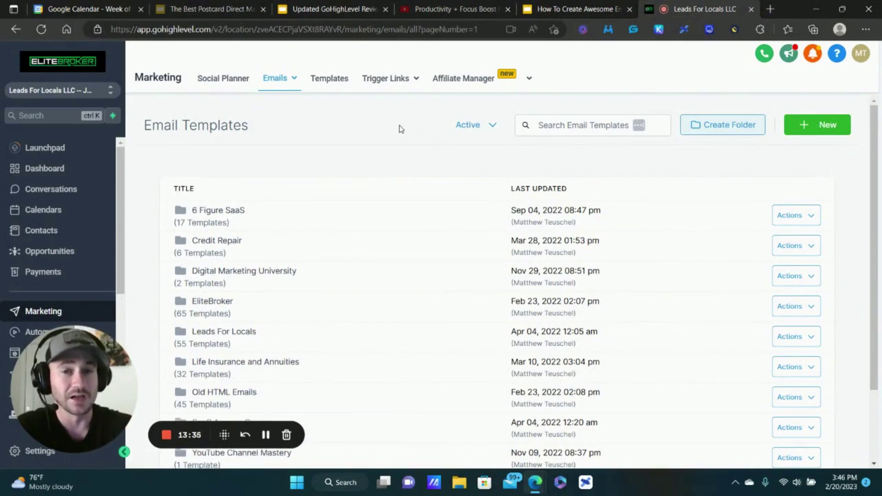
View the account's trigger links and the form for adding one, and cancel the form without adding a link.
click(380, 81)
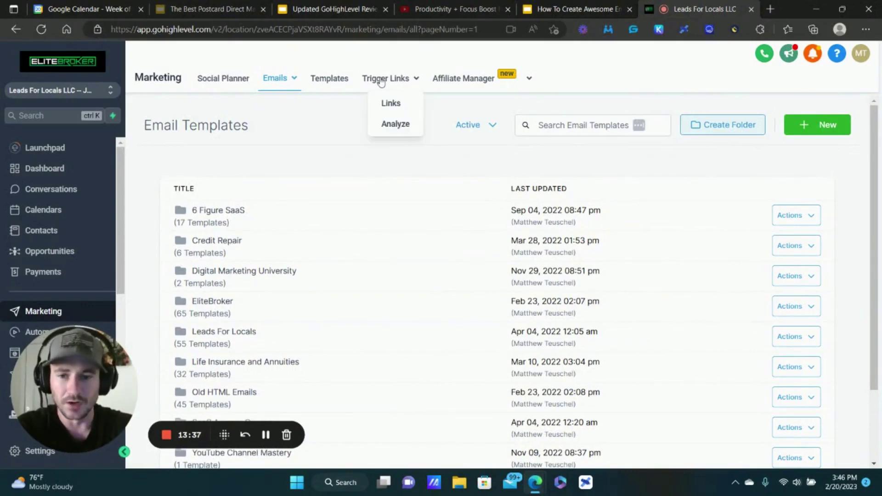
mouse_move(387, 87)
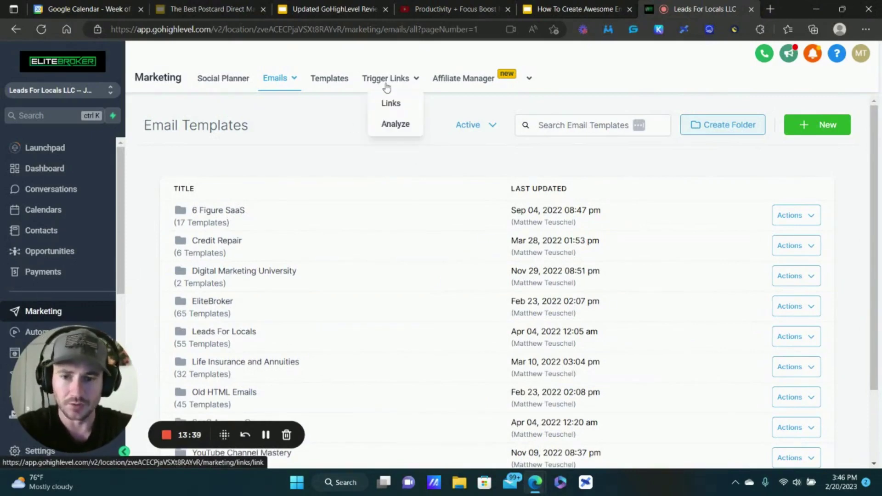
click(389, 103)
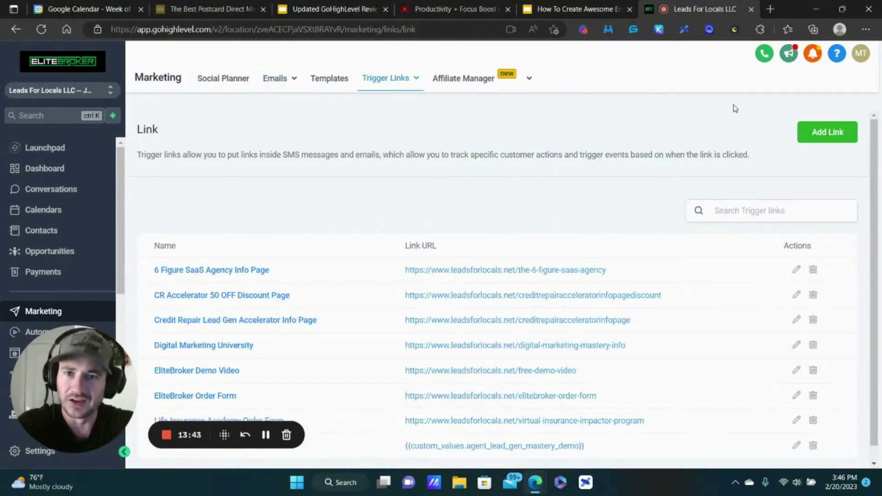
click(809, 133)
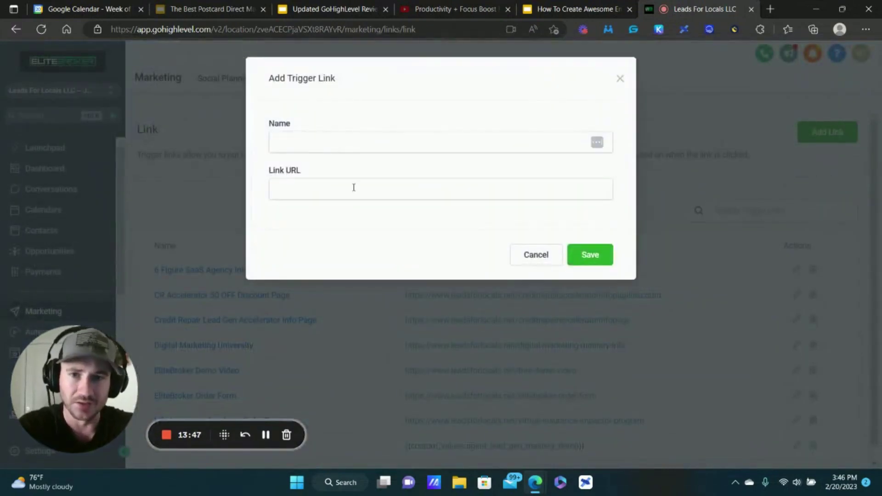
click(528, 259)
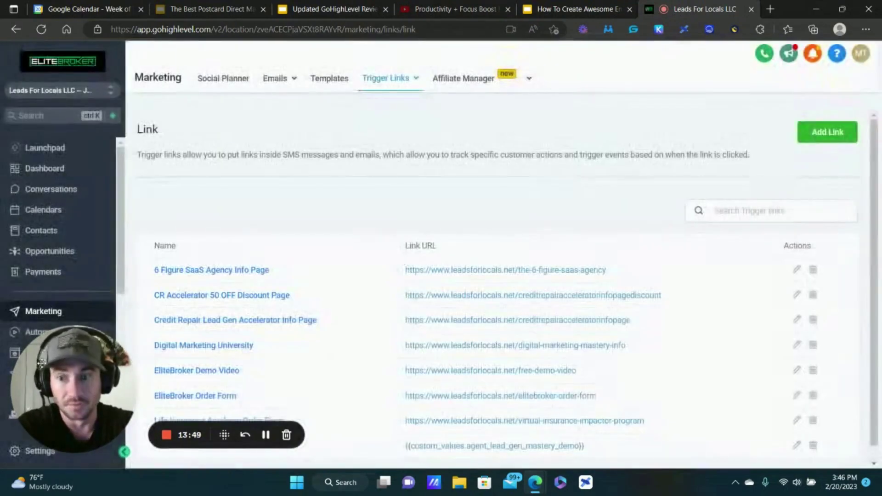
Return to the email templates list and reopen the Auto Repair 11 template for editing.
drag(41, 363, 193, 365)
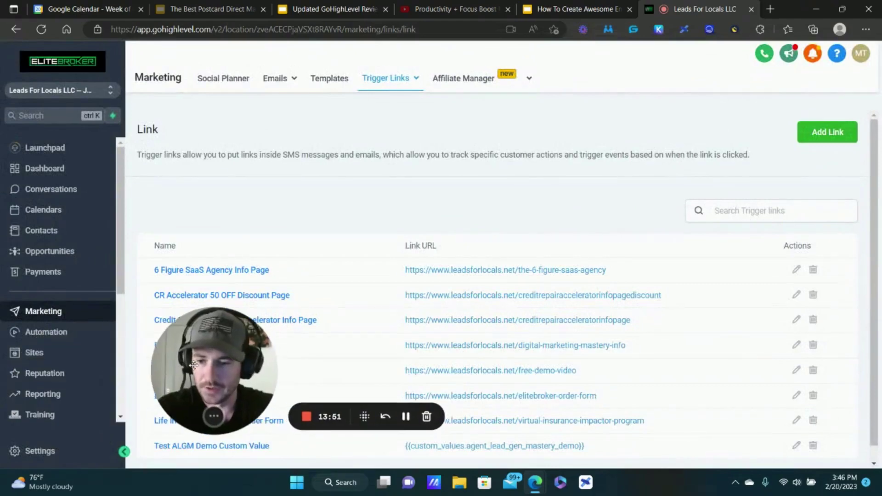
mouse_move(290, 81)
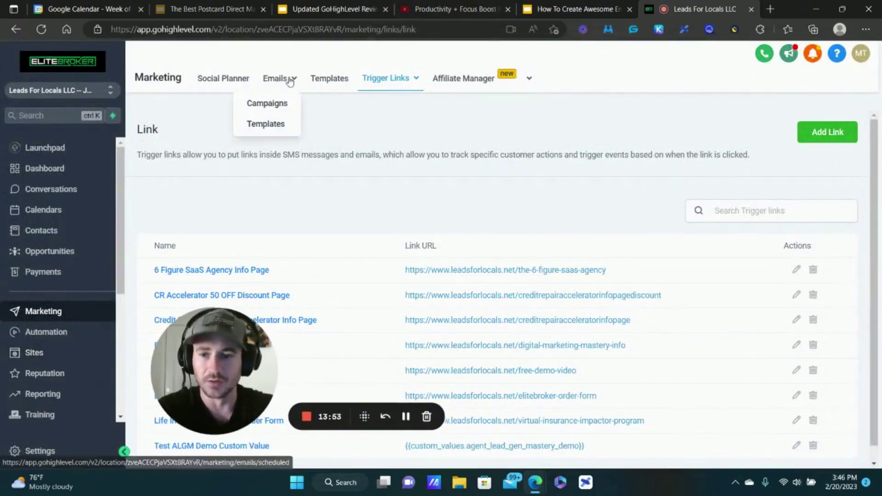
click(277, 124)
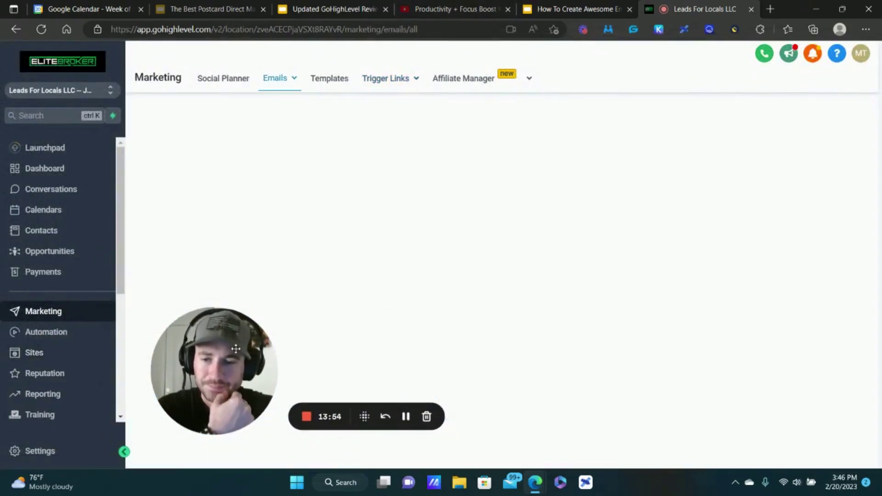
drag(236, 349, 114, 368)
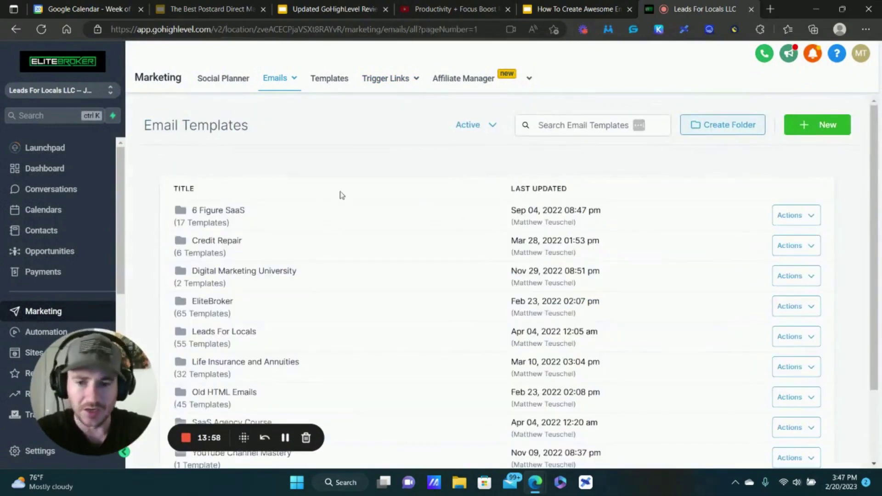
scroll(341, 195, down, 3)
click(202, 391)
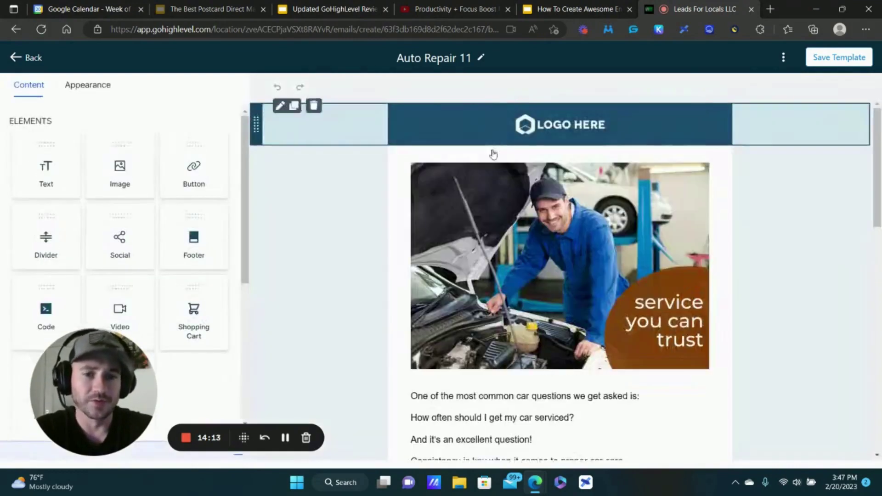
Link the mechanic photo below the header to the 6 Figure SaaS Agency Info Page trigger link.
drag(122, 342, 167, 338)
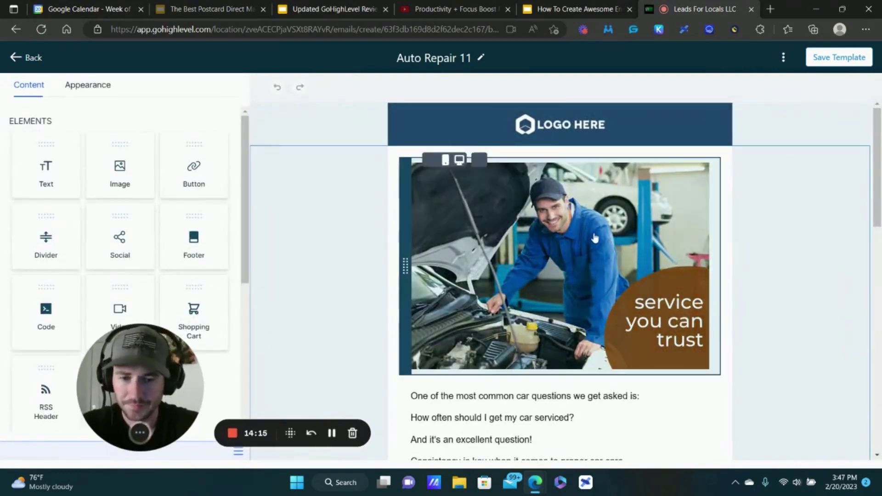
click(594, 236)
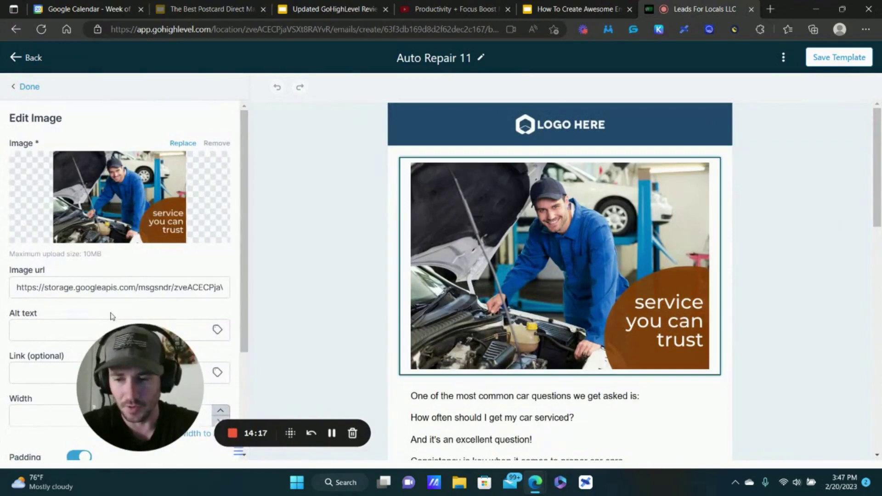
drag(161, 370, 298, 376)
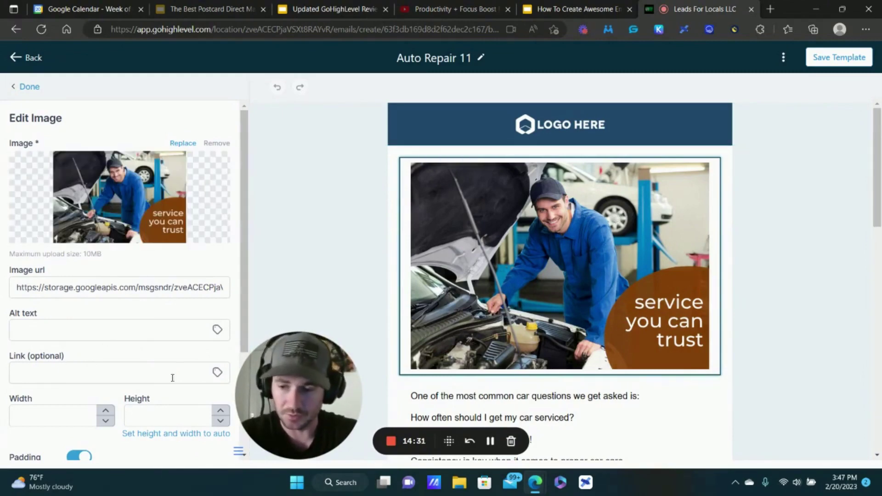
click(217, 373)
scroll(147, 287, down, 5)
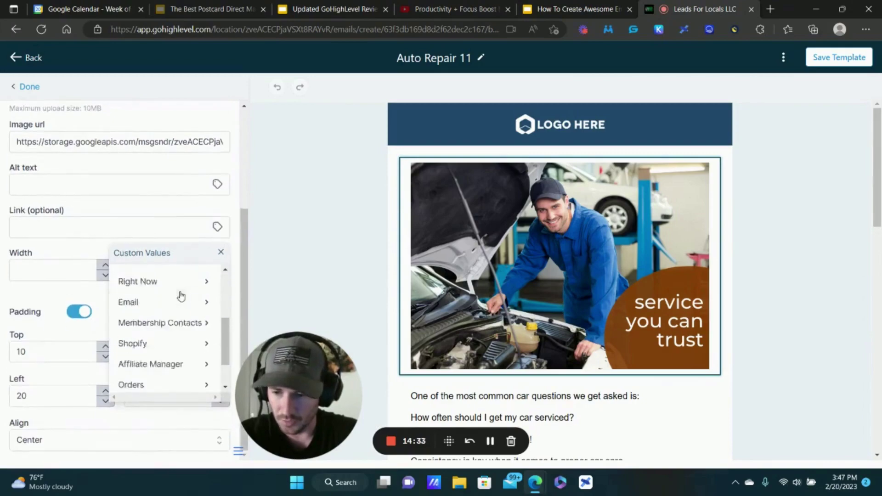
click(158, 379)
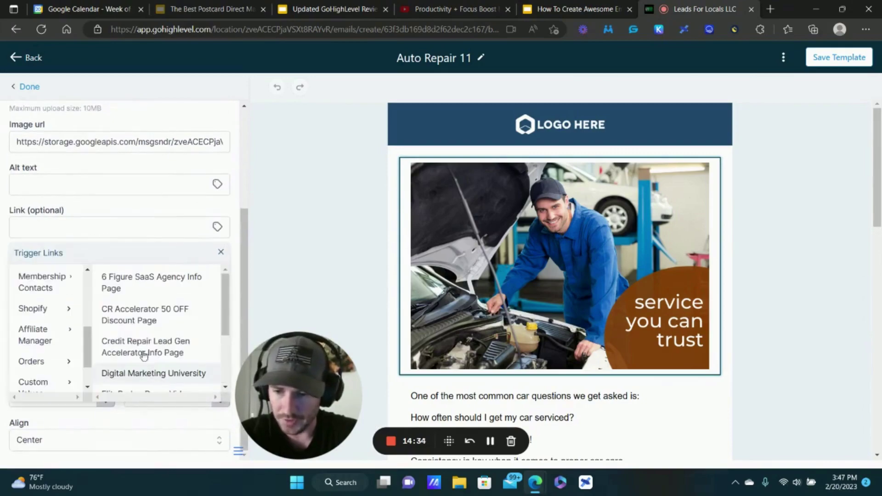
click(157, 284)
Delete all the existing text from the email's body text block below the mechanic photo.
scroll(279, 391, down, 5)
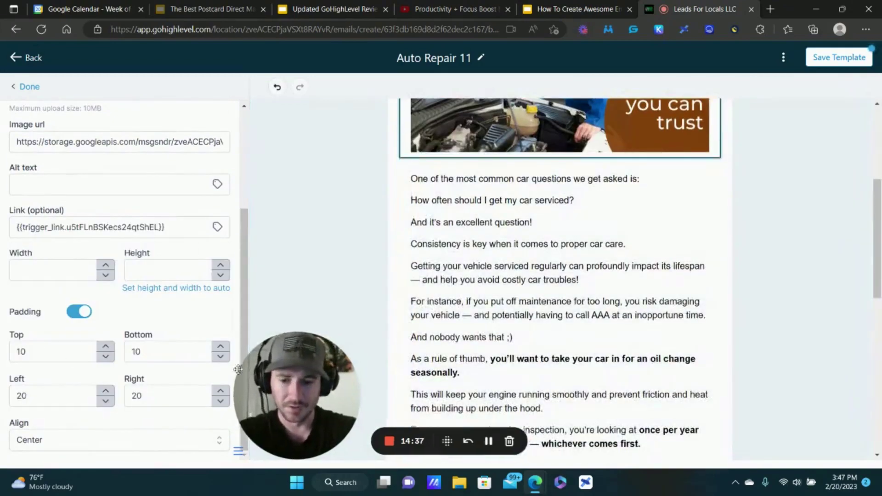
drag(280, 391, 107, 375)
click(546, 221)
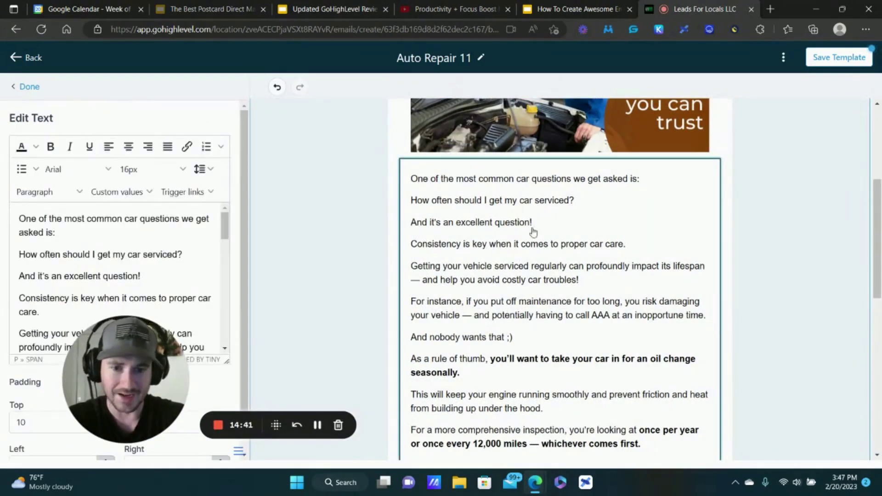
drag(111, 377, 280, 367)
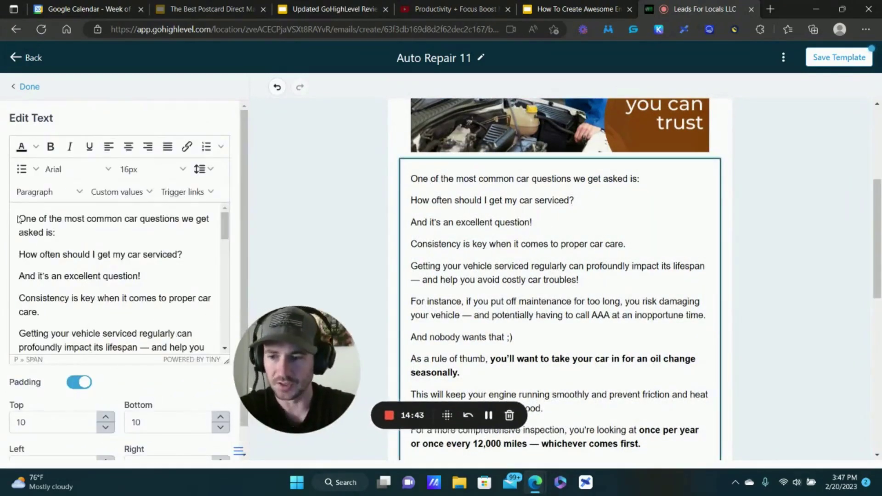
drag(22, 218, 181, 301)
mouse_move(185, 346)
mouse_down()
mouse_move(188, 368)
mouse_move(183, 323)
mouse_move(198, 335)
mouse_up()
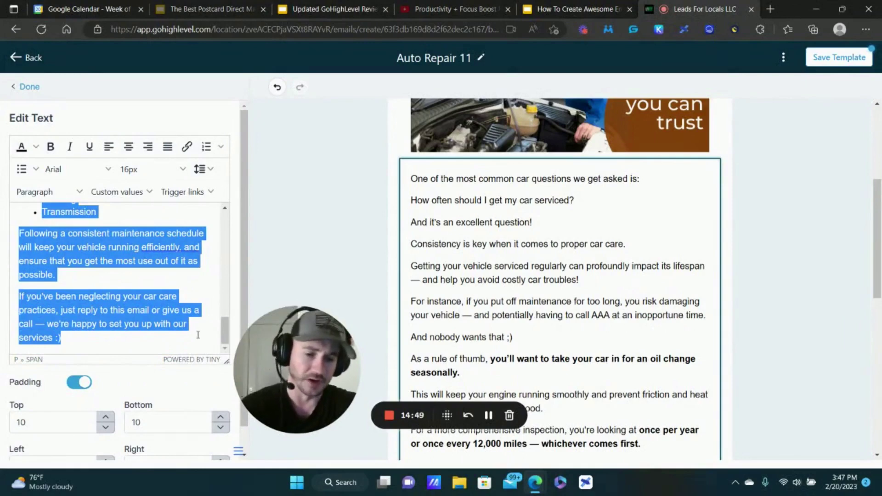
key(BackSpace)
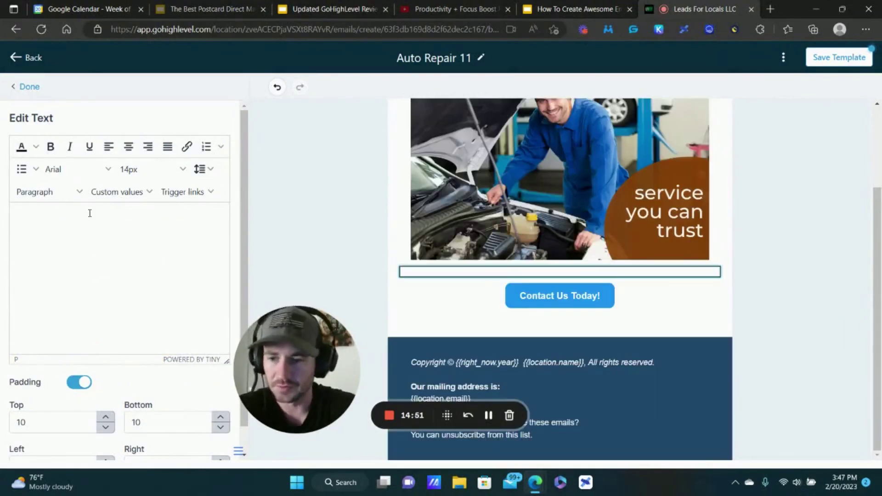
Write "Hey {{contact.first_name}} - Just following up about xyz" in the body text block, inserting the contact's First Name custom value.
text(Hey)
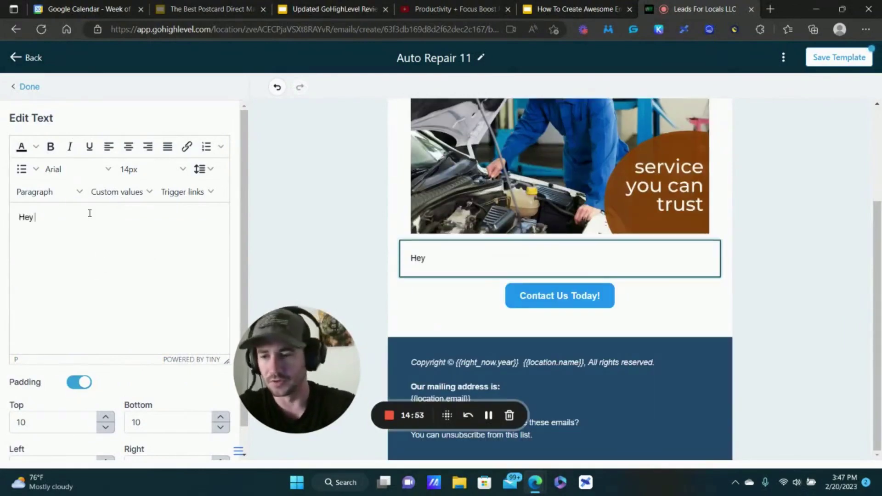
click(129, 193)
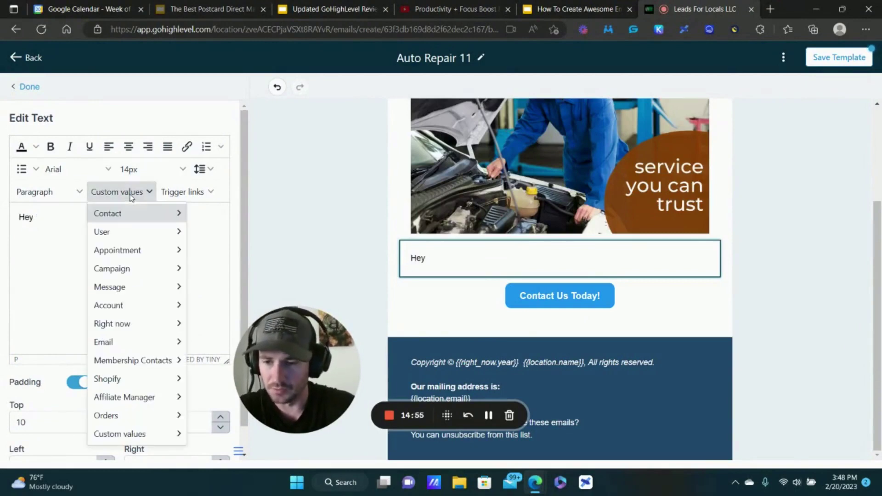
mouse_move(112, 217)
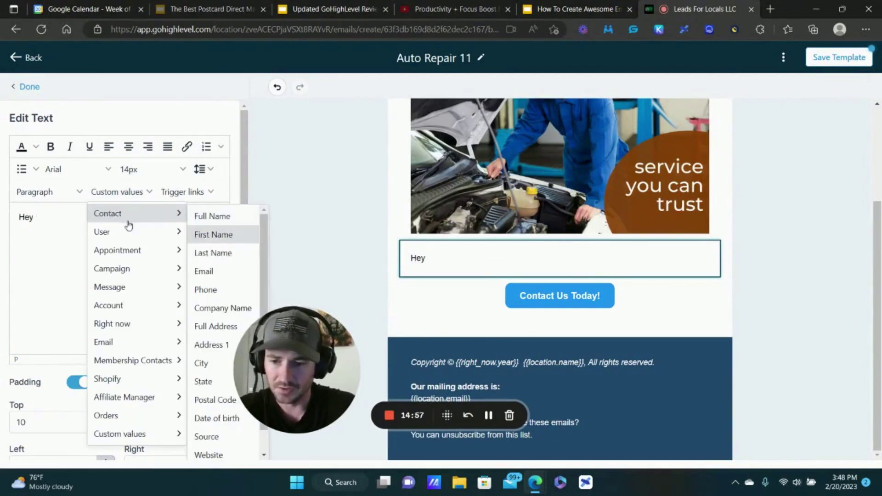
click(218, 234)
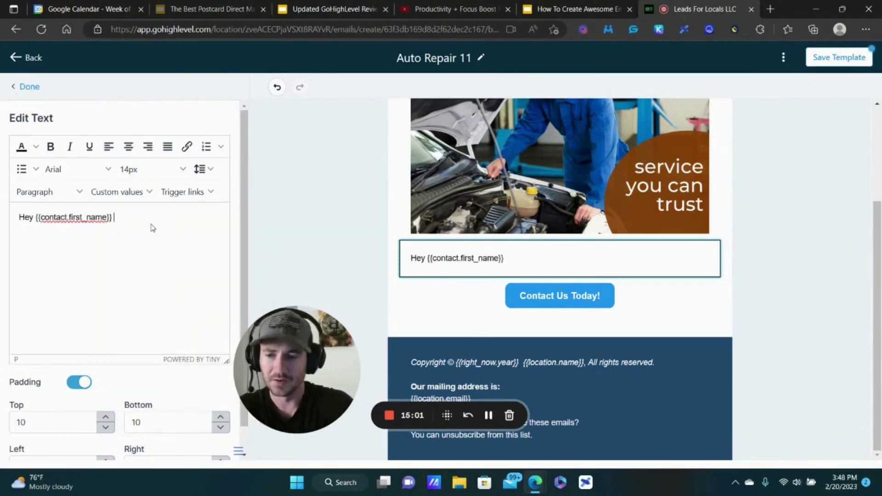
text(- Just following up)
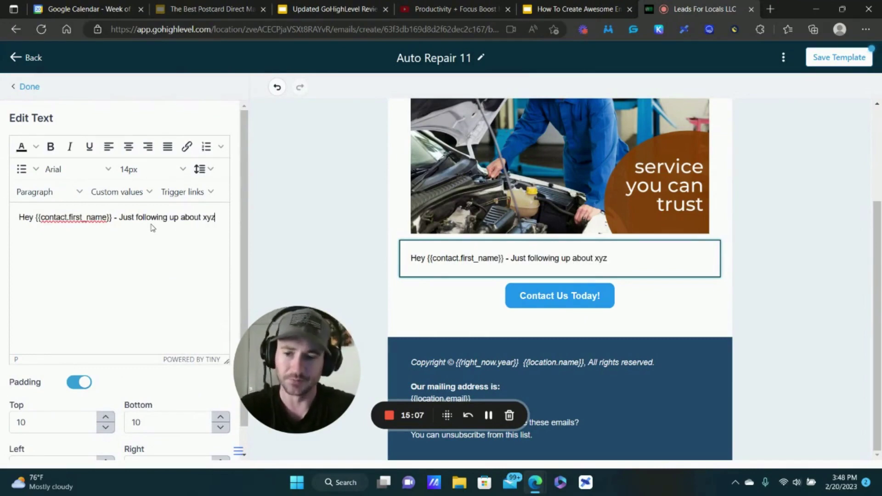
Finish the greeting line with "about xyz", then centre it and format it as bold 20px text.
text(about xyz)
key(Return)
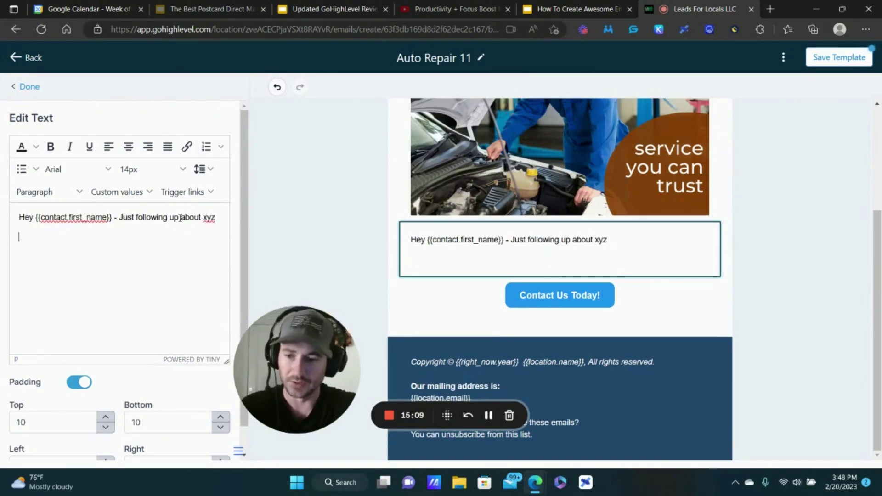
key(ctrl+a)
click(129, 147)
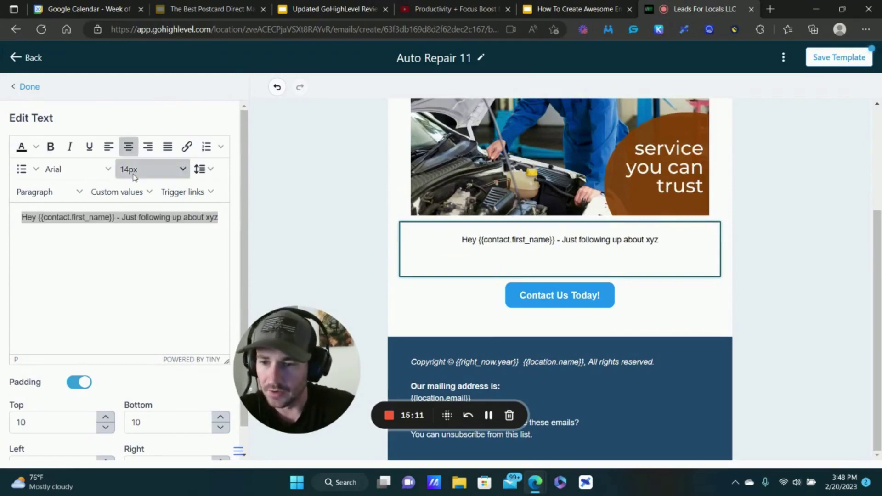
click(135, 171)
click(148, 338)
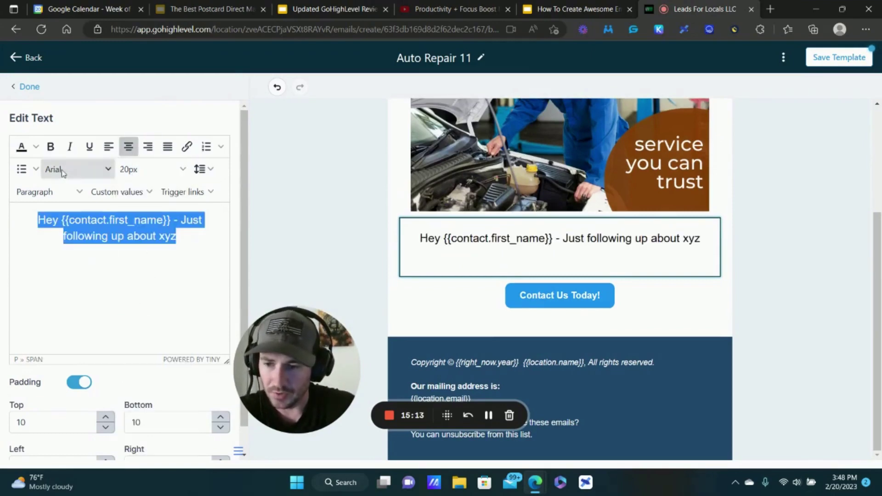
click(51, 147)
click(64, 293)
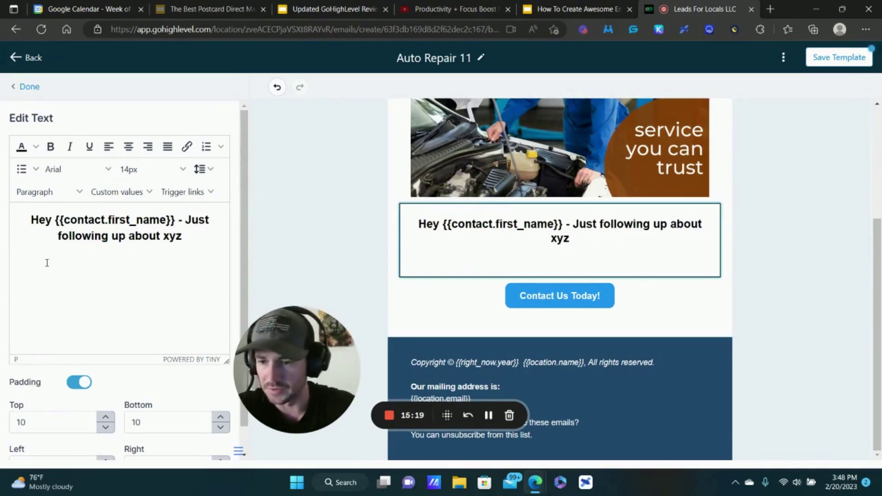
Add the placeholder line "zxdfgxfgxf" below the greeting and browse the account's custom values available for the text.
text(zxdfgxfgxf)
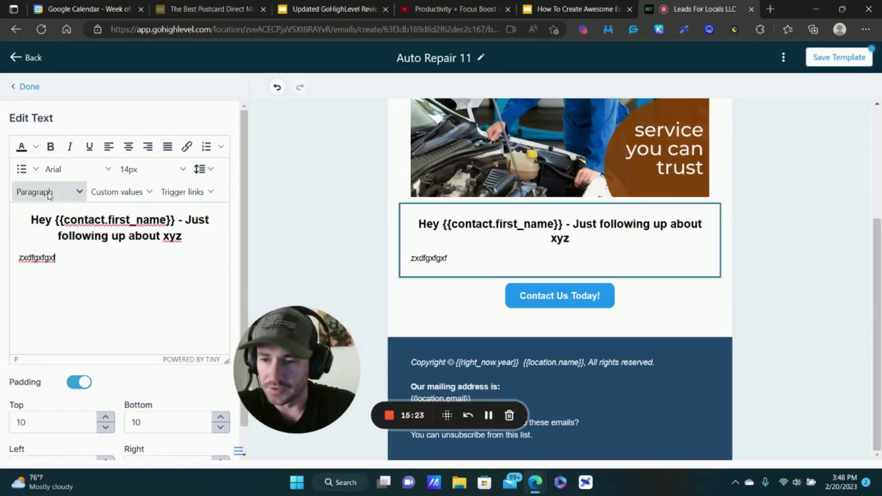
click(195, 197)
click(151, 193)
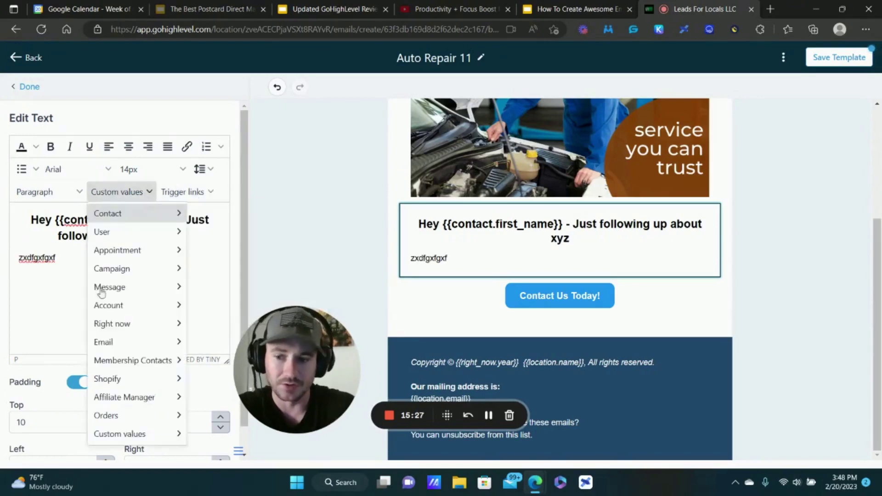
mouse_move(145, 435)
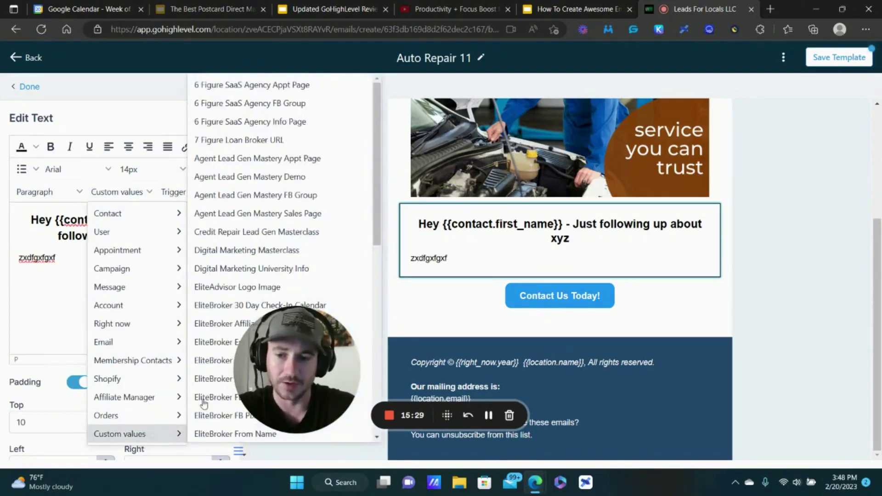
click(126, 114)
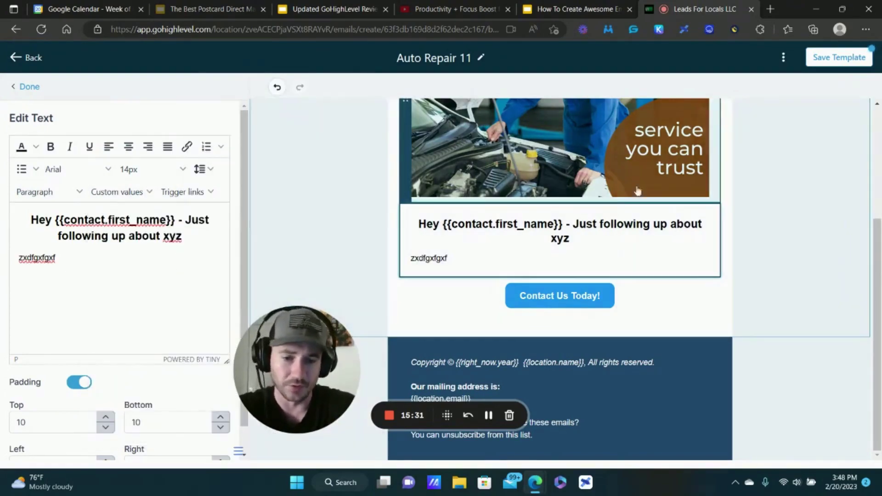
Open the settings of the "Contact Us Today!" button and examine its text, action and link options.
click(382, 334)
drag(317, 371, 159, 400)
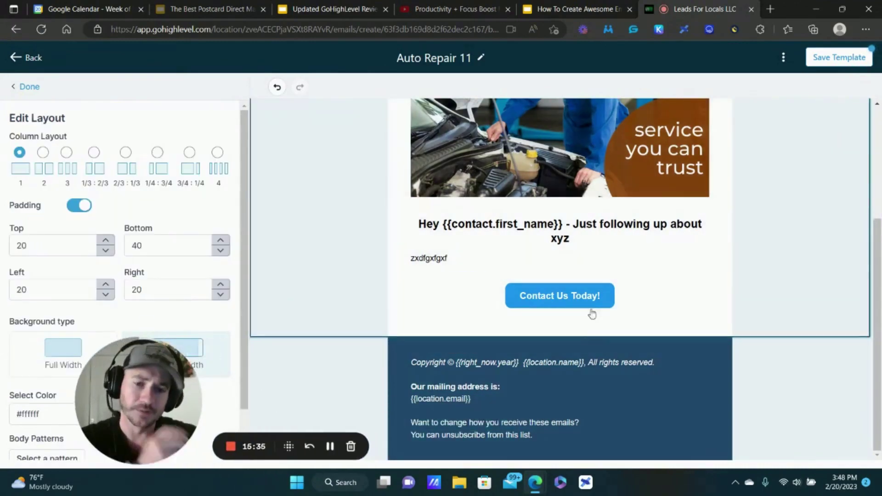
click(576, 297)
drag(147, 388, 324, 380)
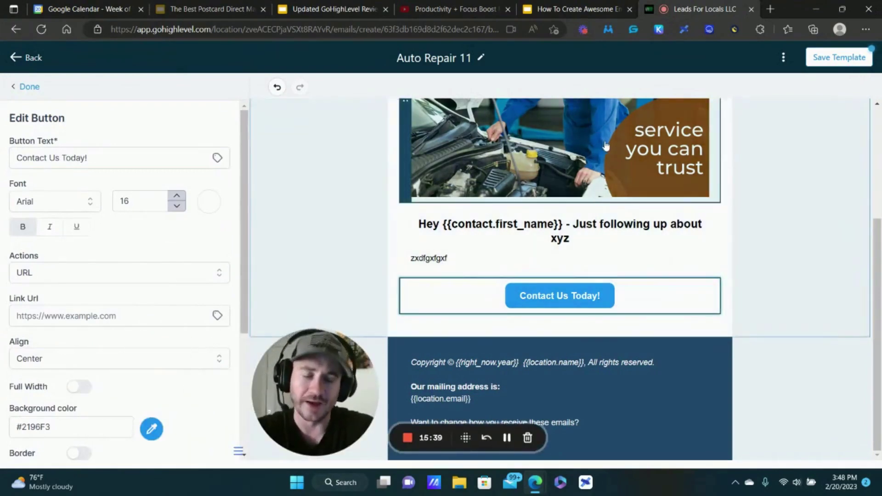
scroll(660, 153, up, 3)
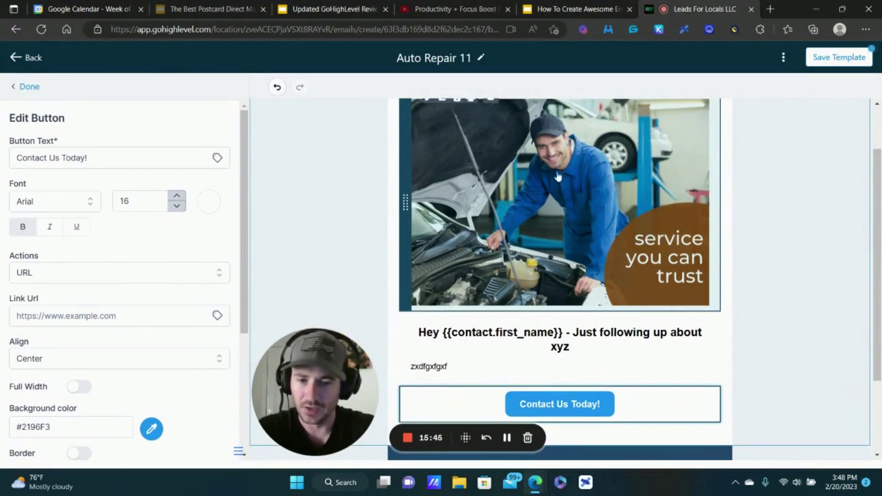
click(560, 406)
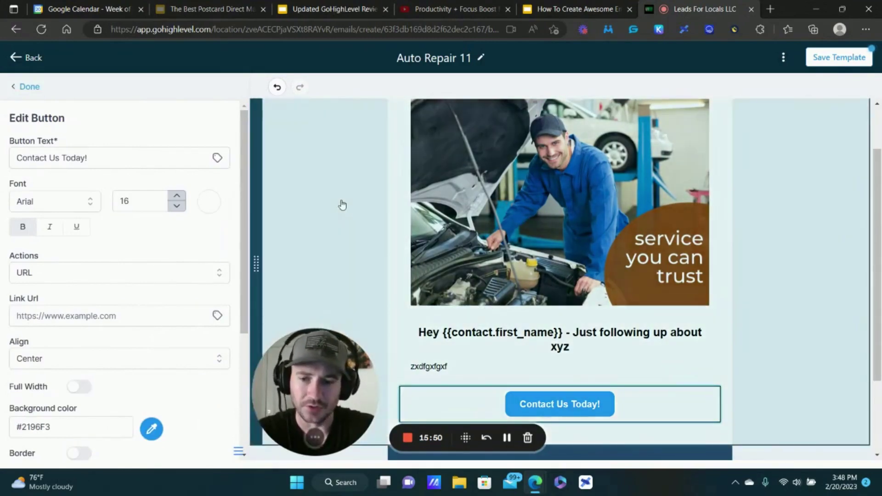
Insert a new button element between the mechanic photo and the greeting text.
click(342, 205)
click(29, 87)
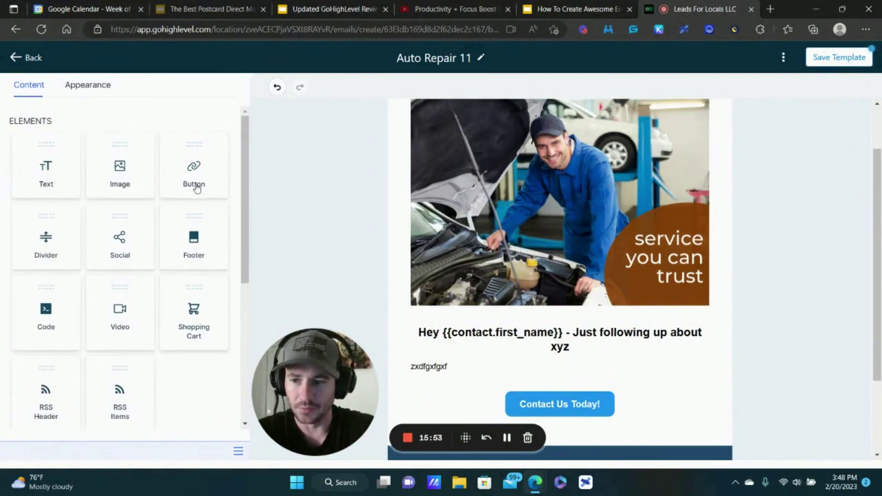
drag(193, 184, 573, 322)
drag(520, 390, 520, 390)
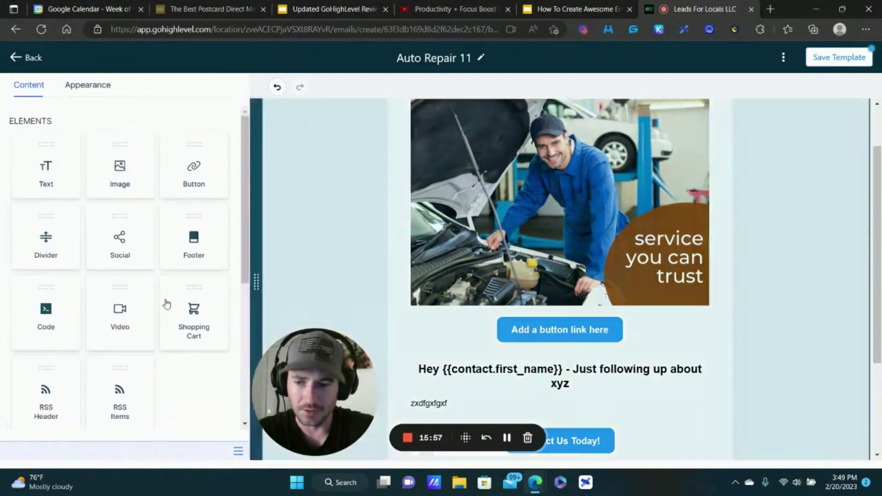
Examine the new button's settings, including its link URL, colour, radius, padding and the custom values available for its text.
scroll(110, 310, down, 3)
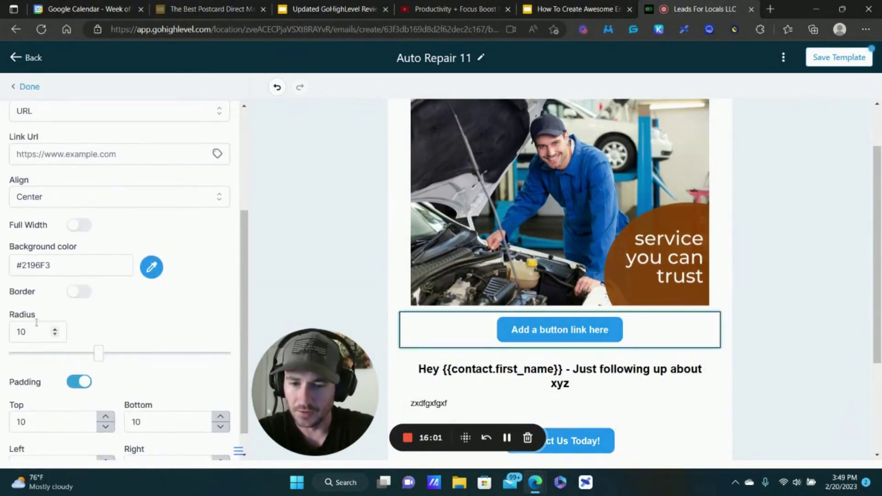
scroll(172, 262, up, 3)
click(61, 261)
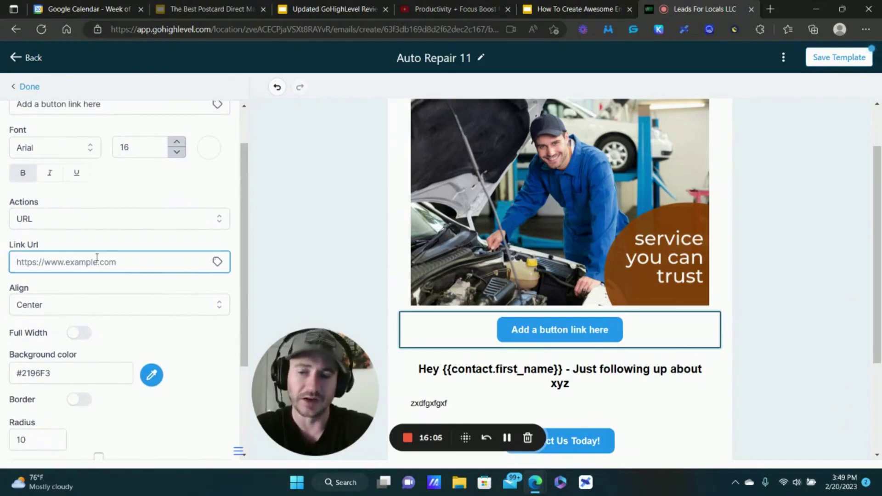
scroll(114, 262, down, 1)
scroll(110, 258, up, 3)
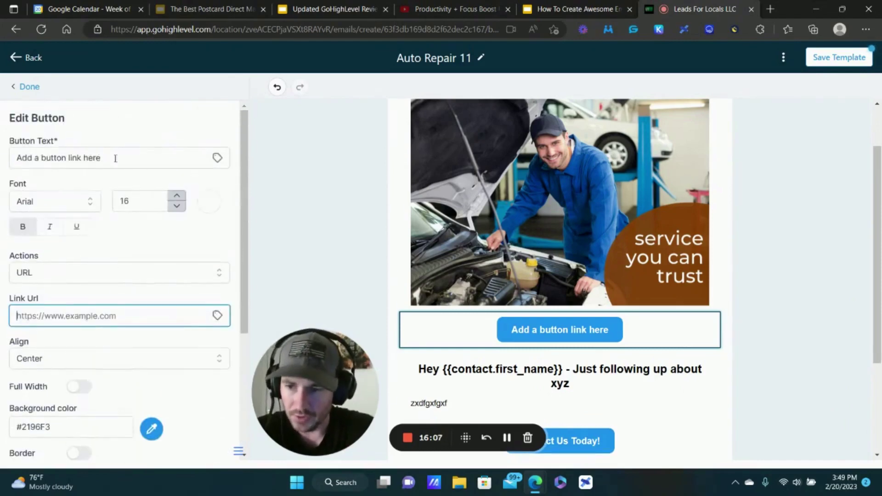
drag(100, 158, 9, 158)
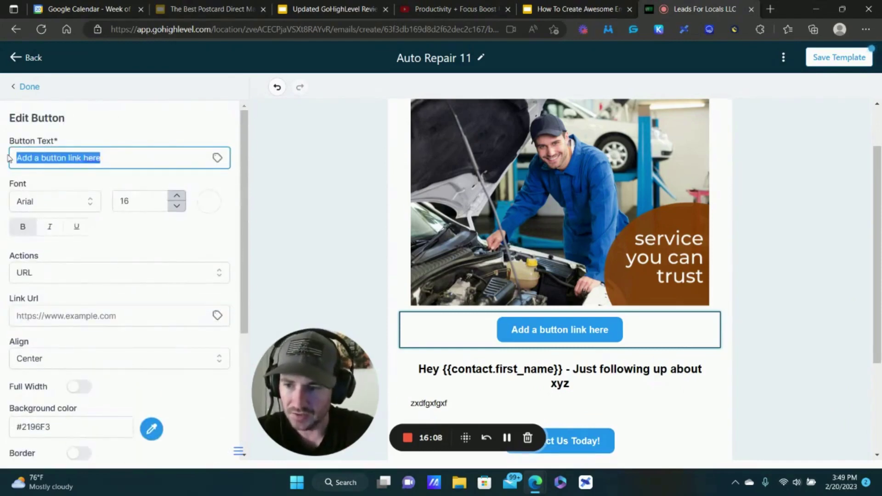
click(217, 158)
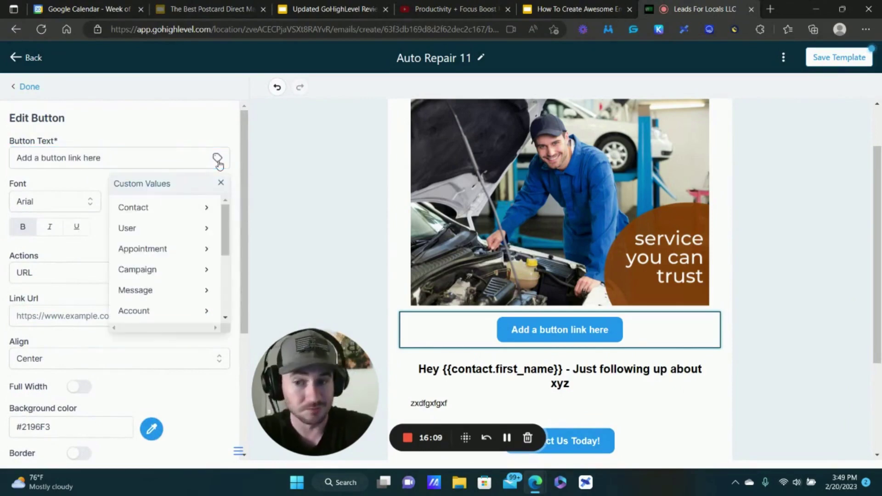
triple_click(148, 156)
scroll(149, 246, down, 4)
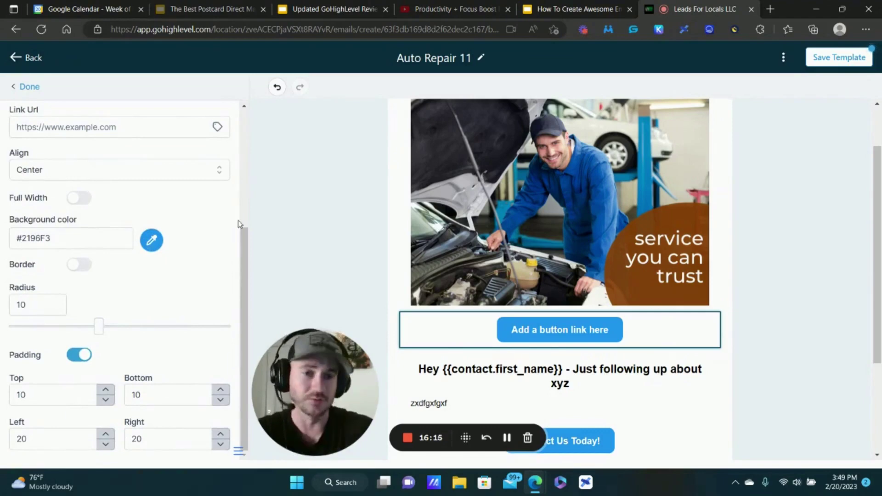
Open the email's footer block to examine its contents, then close its settings.
scroll(735, 184, down, 3)
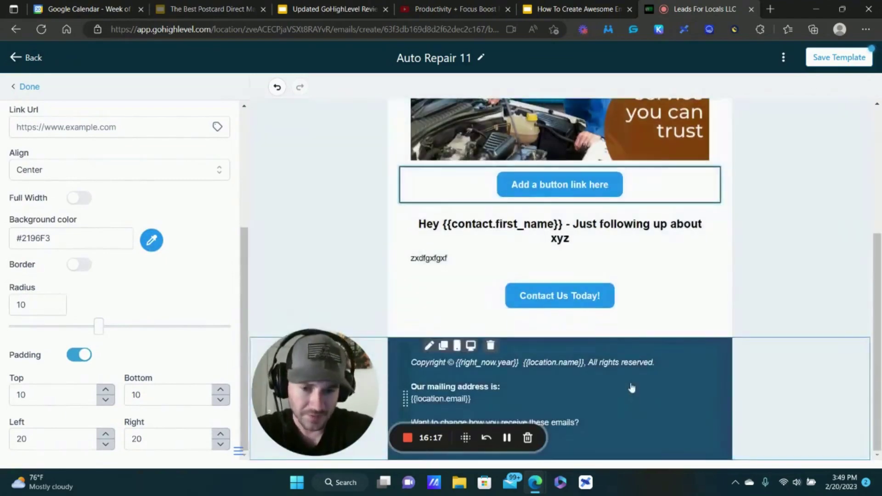
click(633, 386)
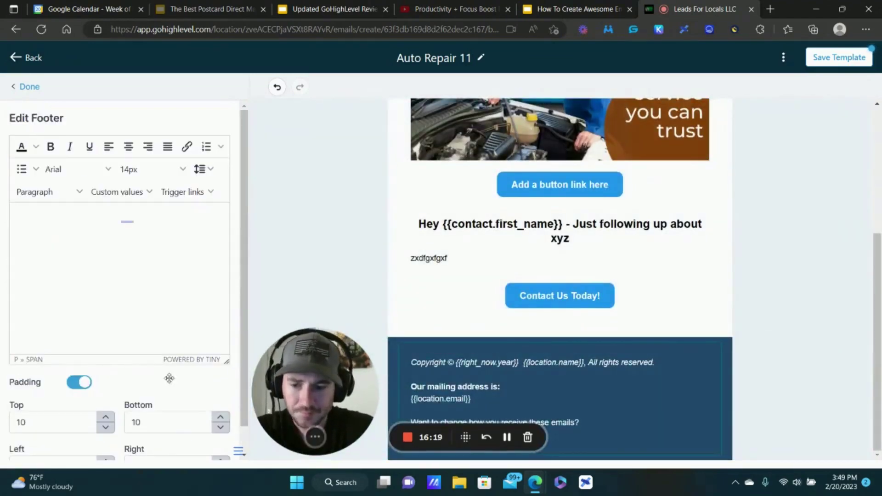
drag(322, 378, 167, 378)
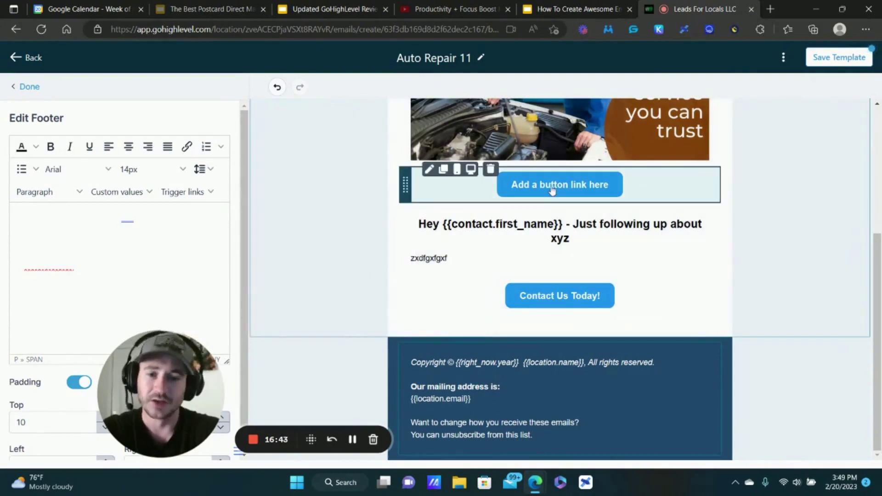
click(30, 88)
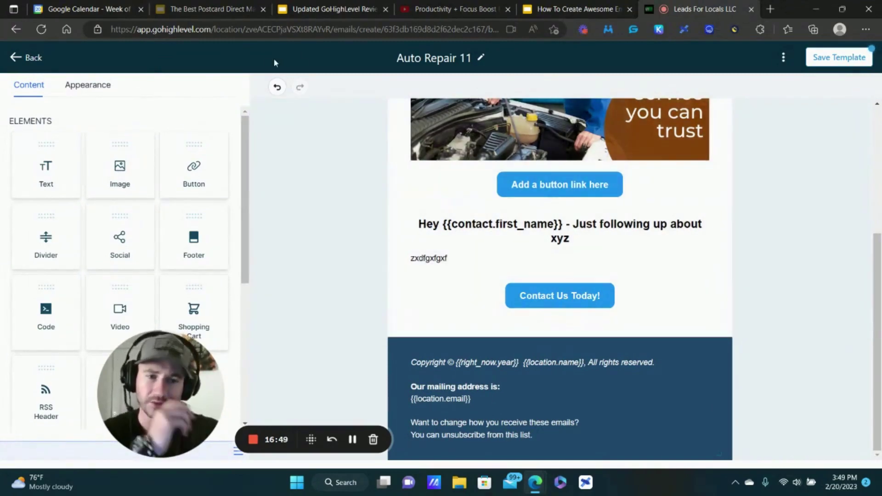
Leave the Auto Repair 11 template editor without saving the changes.
scroll(733, 254, up, 5)
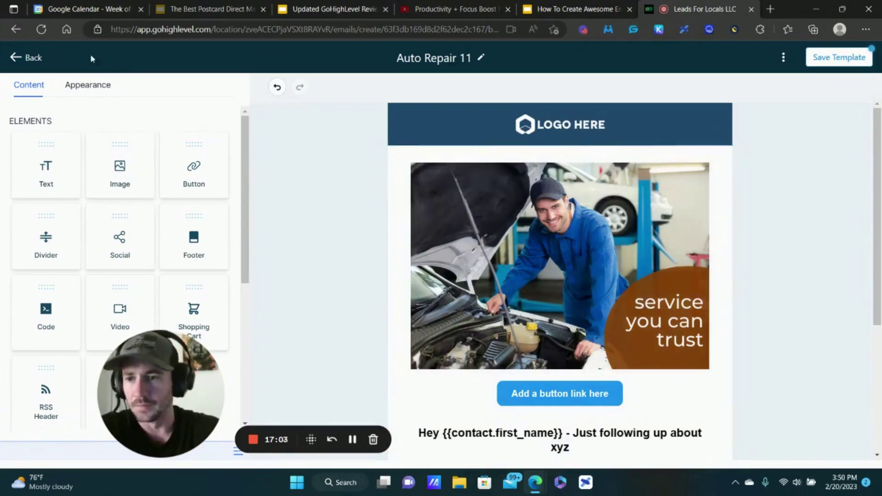
click(39, 57)
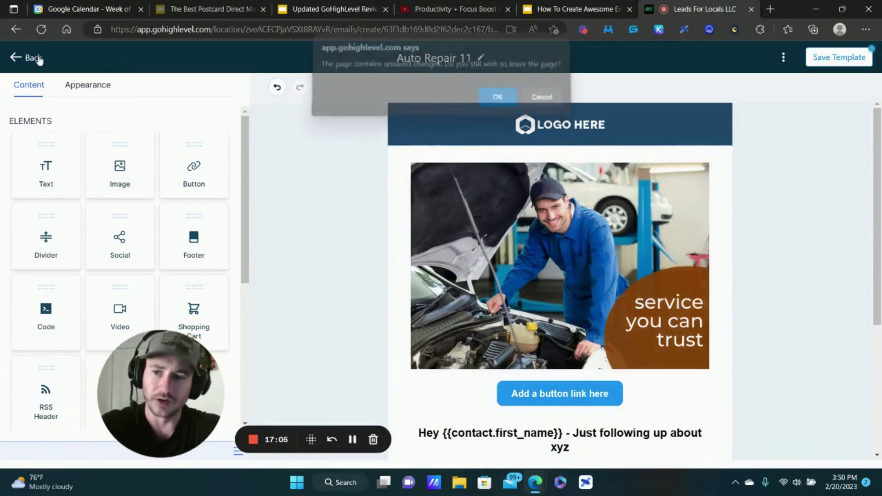
click(497, 96)
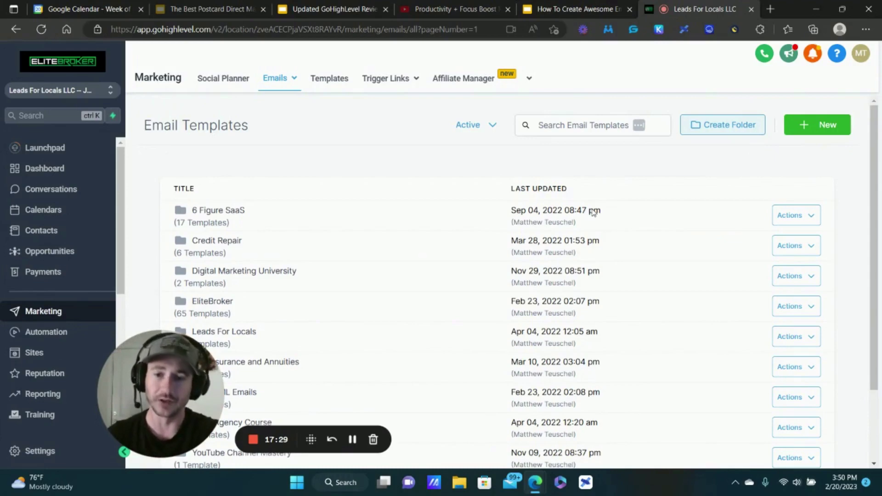
Create a new email campaign based on the Auto Repair 11 template.
mouse_move(278, 79)
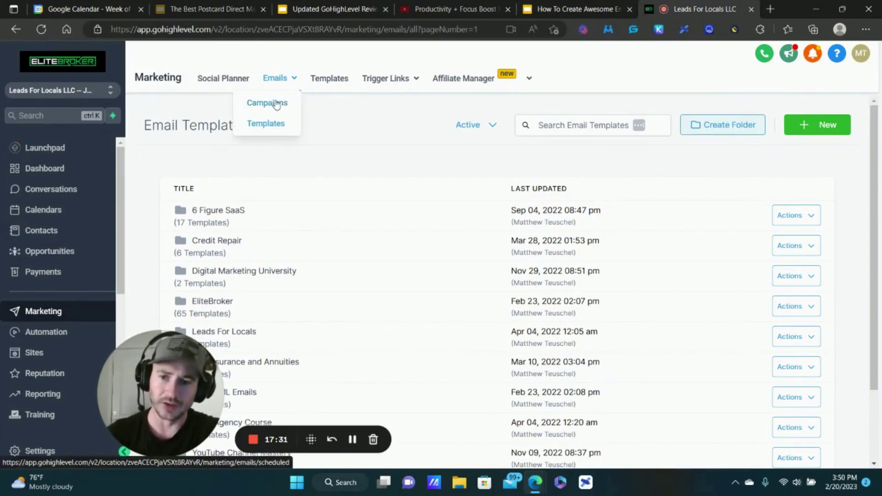
click(277, 103)
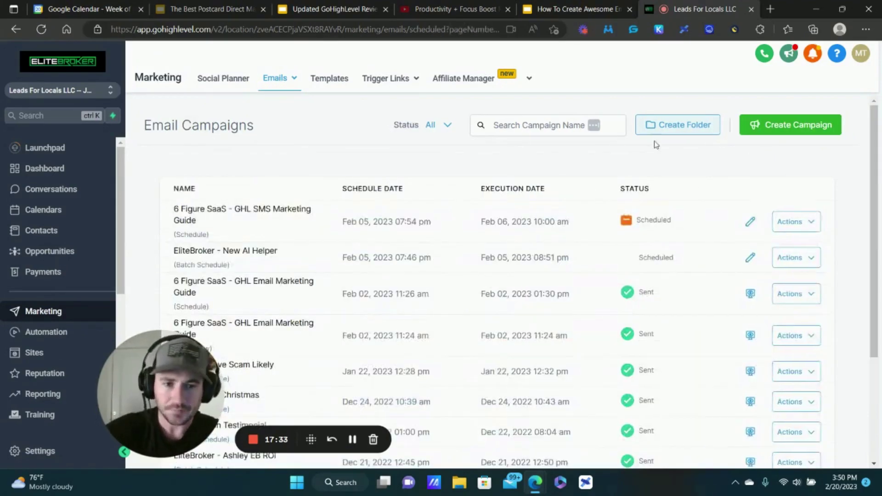
click(792, 127)
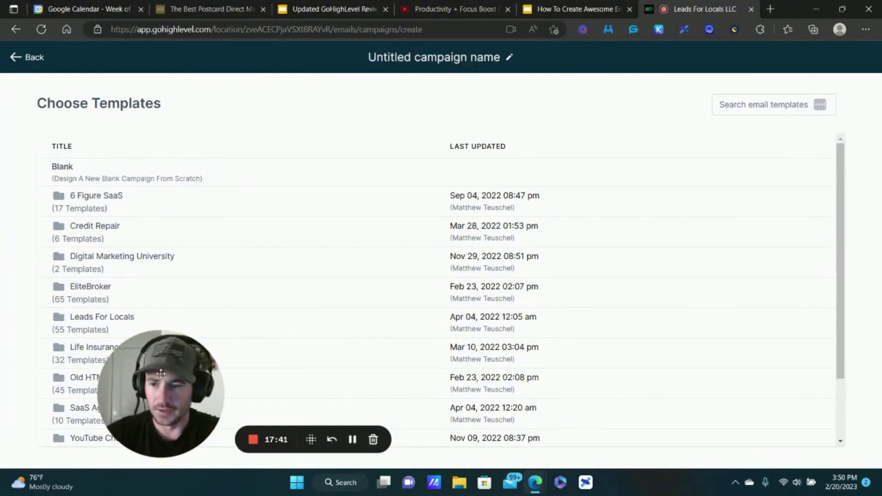
scroll(73, 273, down, 2)
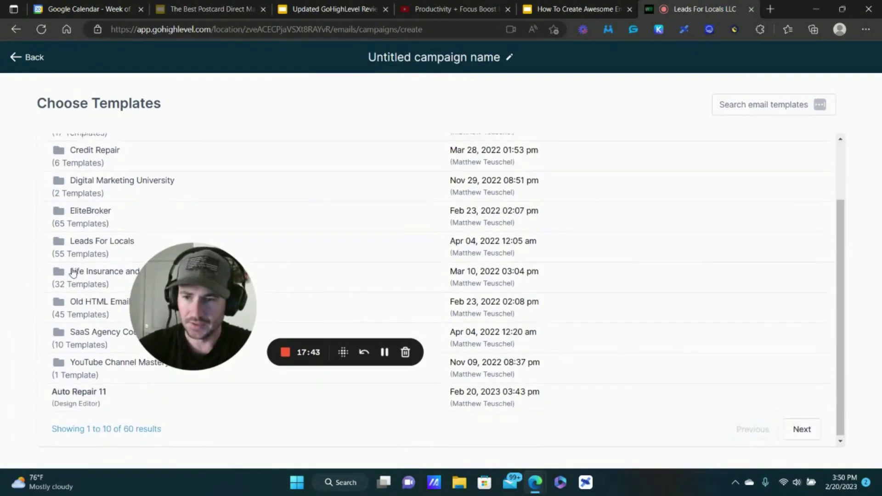
mouse_move(122, 396)
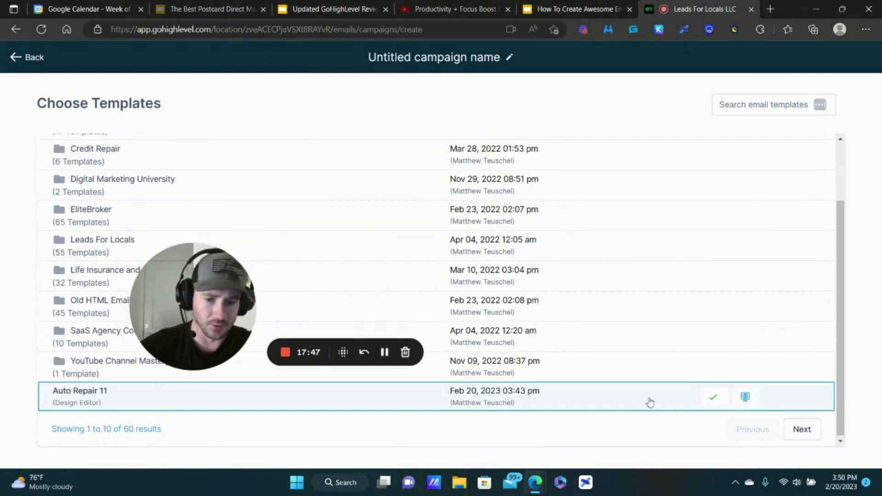
click(715, 399)
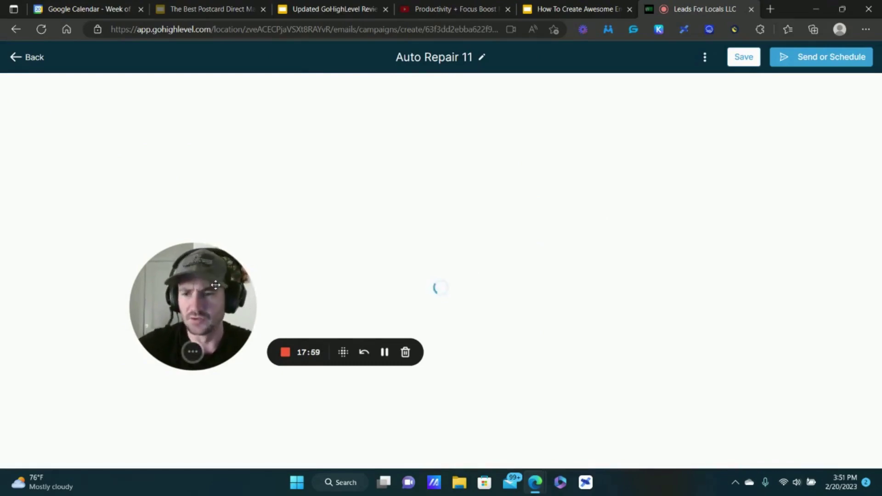
Look through the campaign email's content from the header down to the "Contact Us Today!" button.
drag(216, 285, 86, 364)
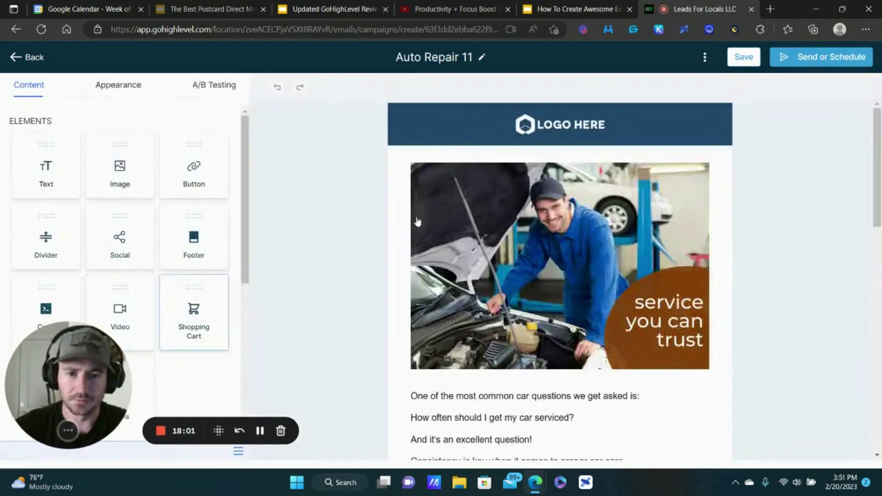
scroll(523, 189, down, 1)
scroll(522, 189, down, 7)
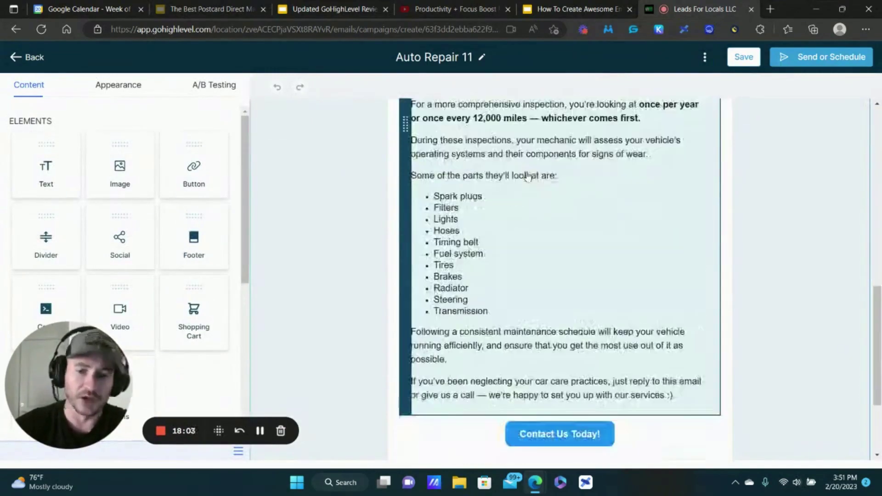
Open the send and schedule options for the Auto Repair 11 campaign, view the Schedule option, and choose Batch Schedule.
scroll(610, 234, up, 8)
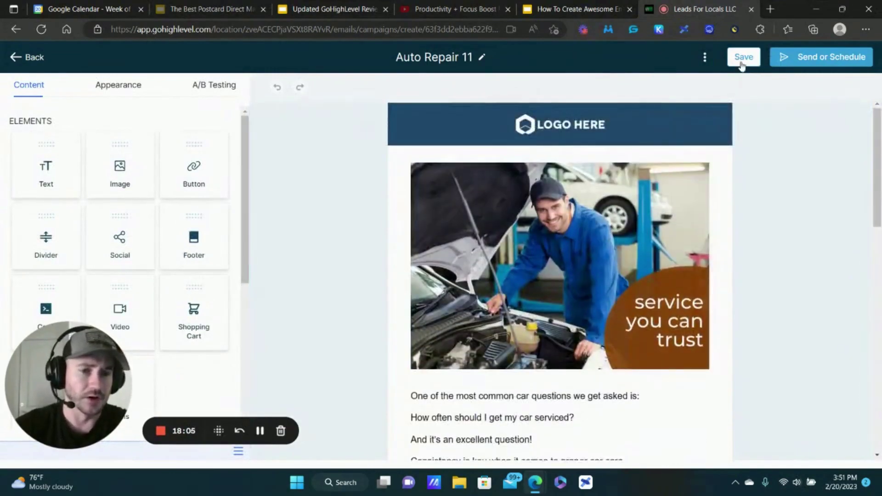
click(810, 63)
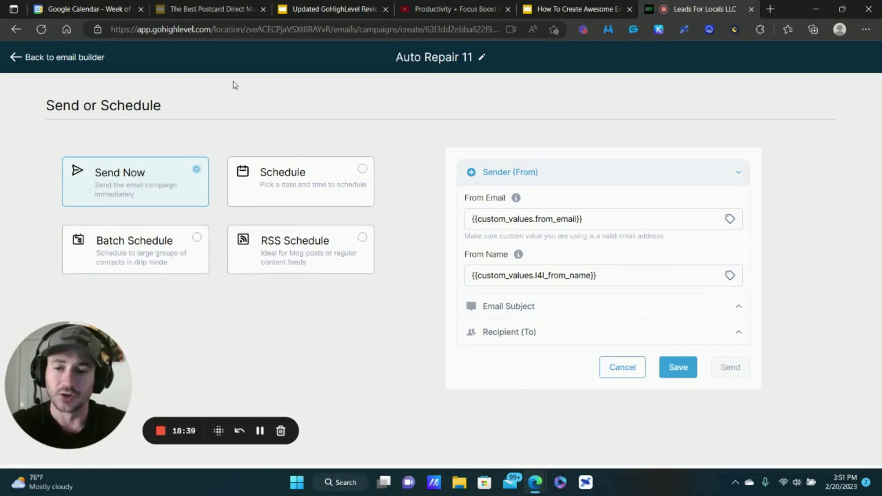
click(358, 177)
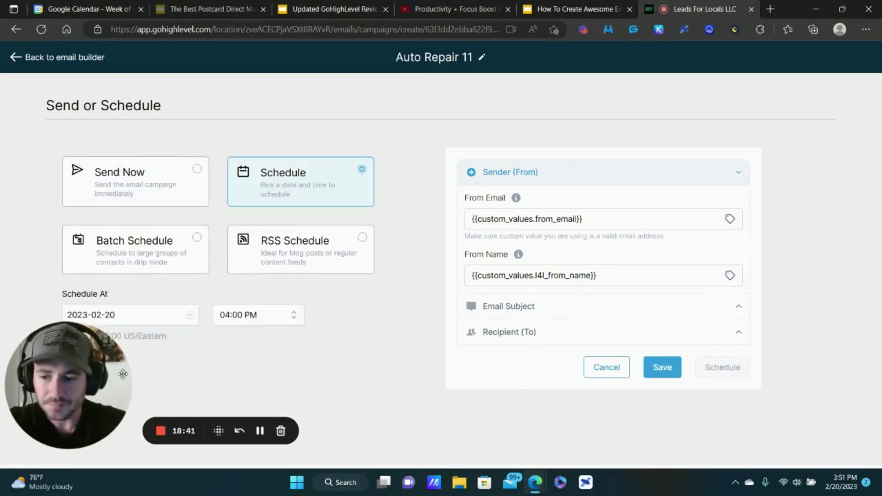
drag(98, 383, 117, 399)
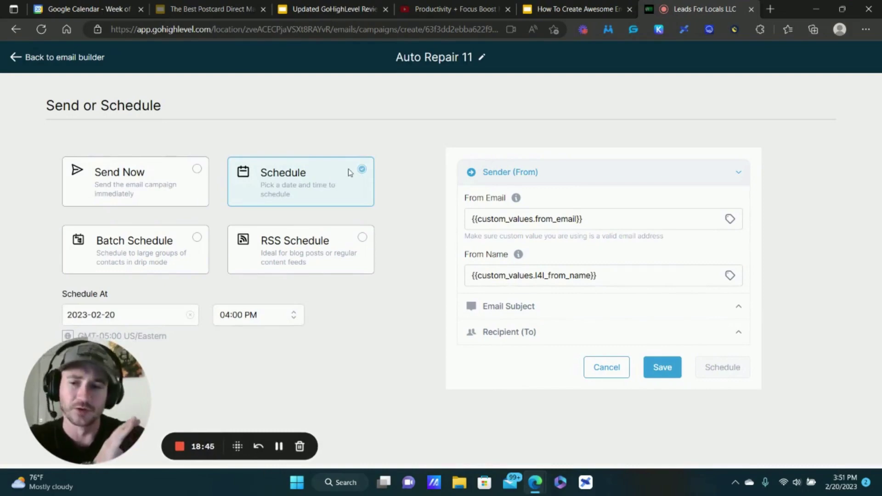
click(195, 246)
scroll(192, 260, down, 2)
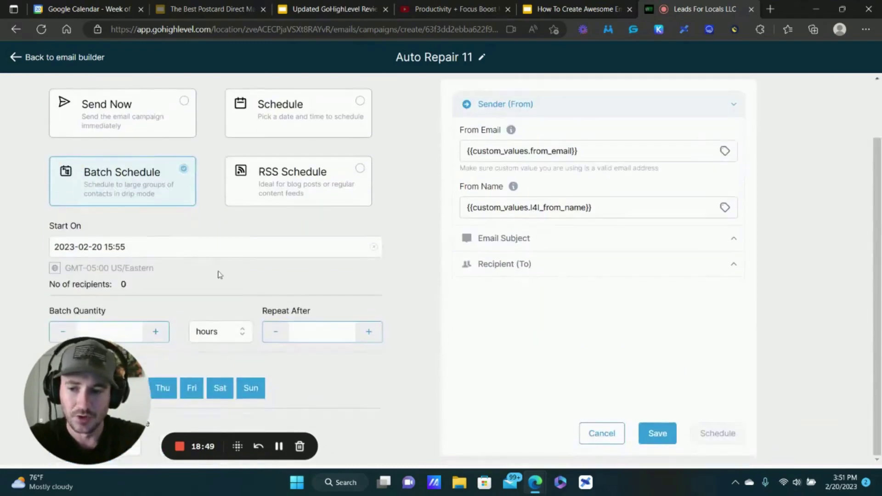
Set the batch schedule's start date to February 24, 2023.
click(170, 253)
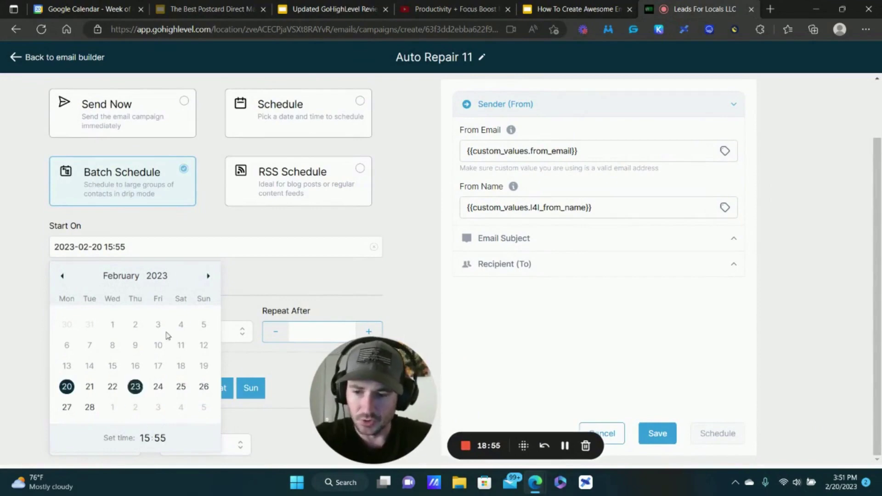
click(157, 386)
click(334, 236)
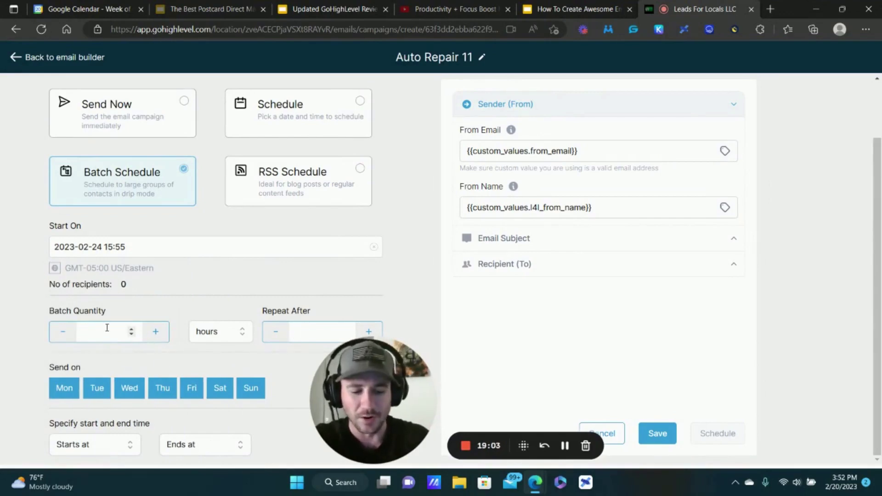
Set the batch quantity to 200 and repeat each batch after 1 hour.
click(292, 332)
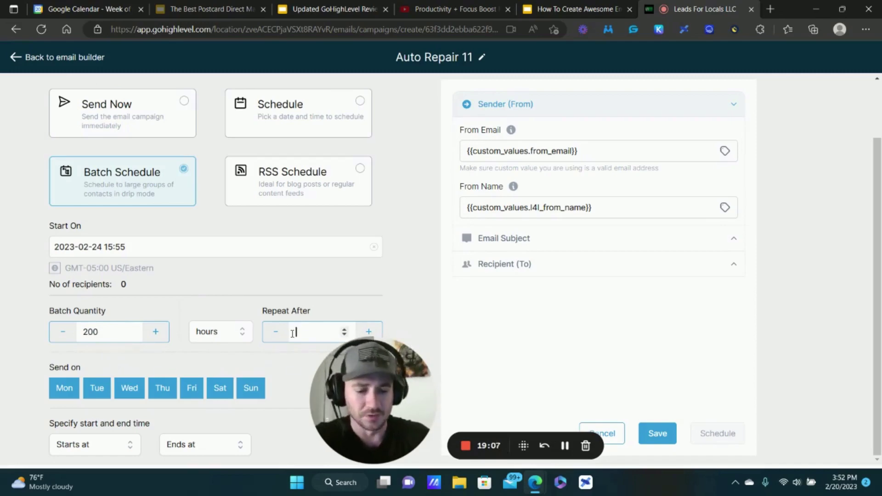
drag(357, 390, 436, 391)
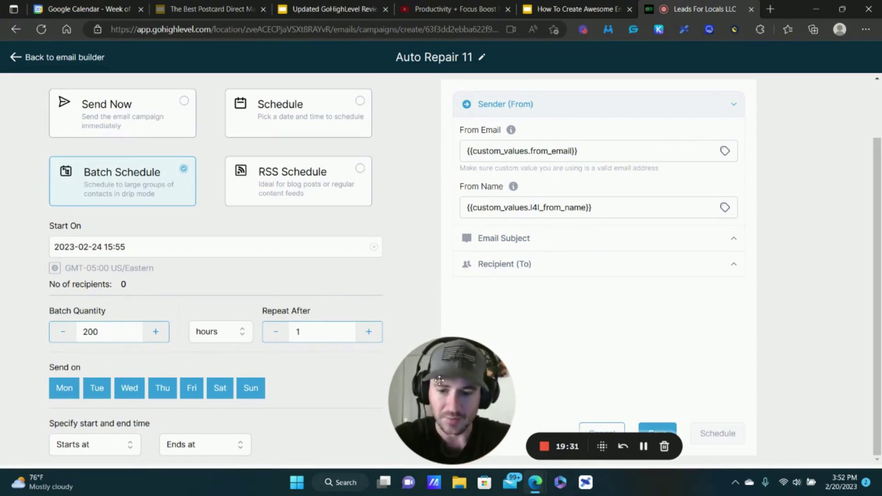
drag(439, 381, 135, 363)
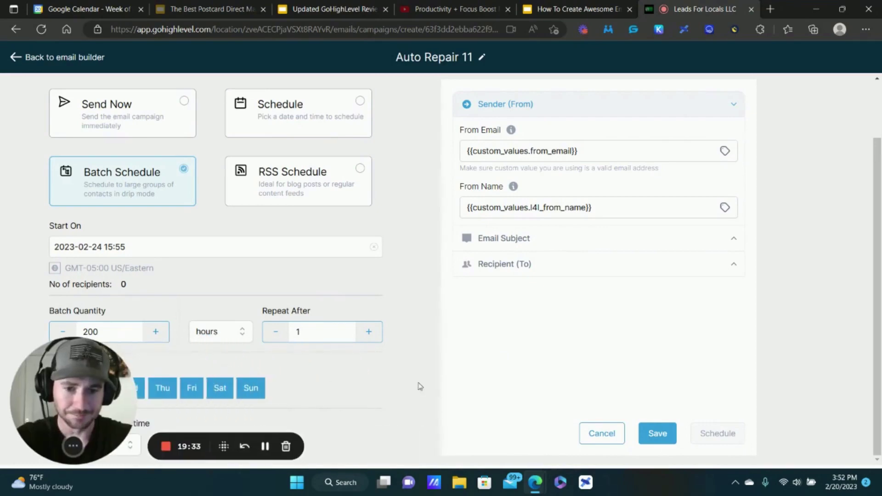
Choose the campaign's recipients from tags, searching for "masterclass" and selecting the "digital marketing masterclass optin" tag.
click(732, 240)
click(733, 243)
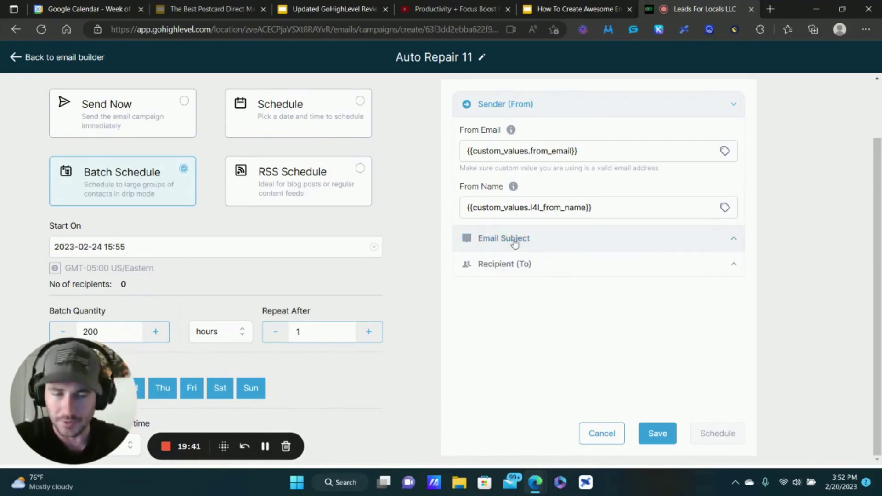
click(732, 264)
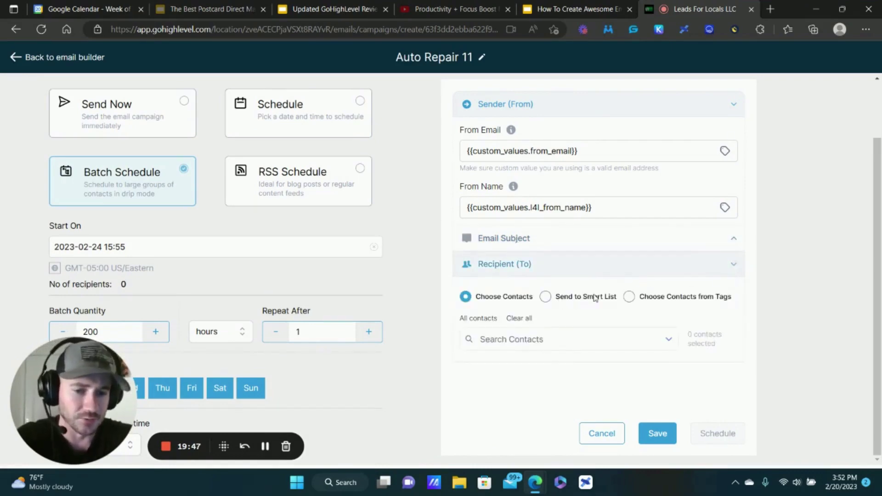
click(628, 296)
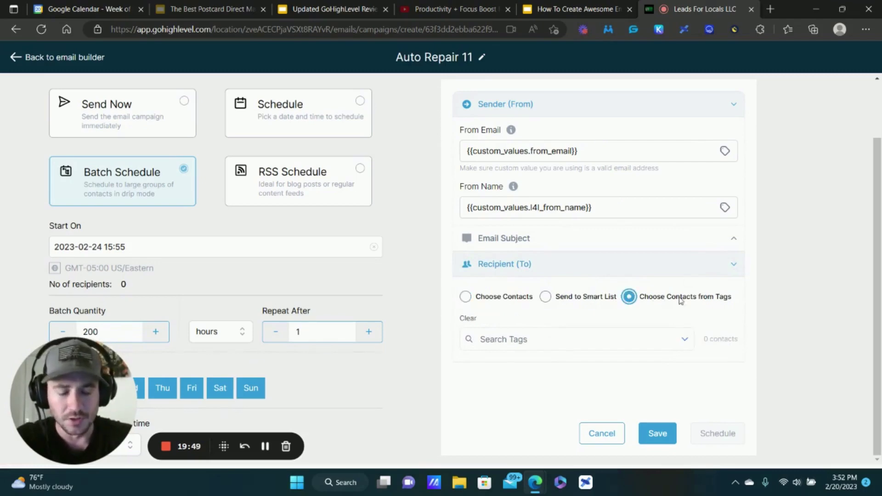
click(507, 343)
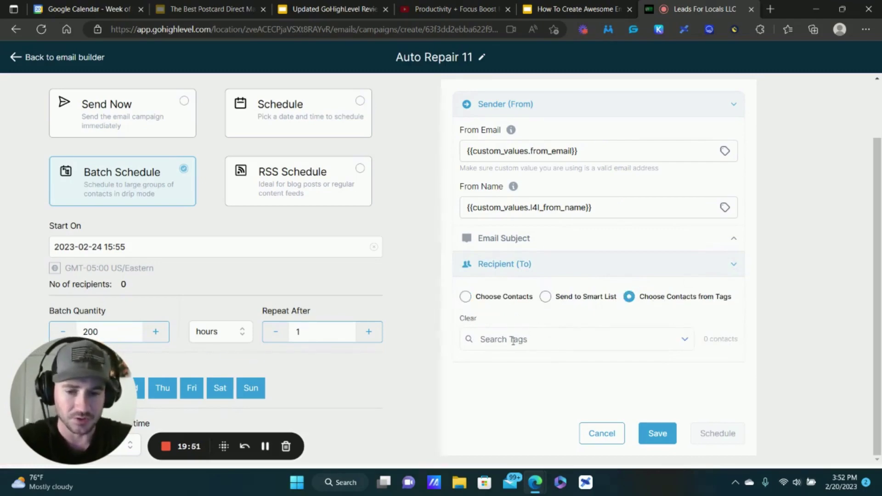
text(6)
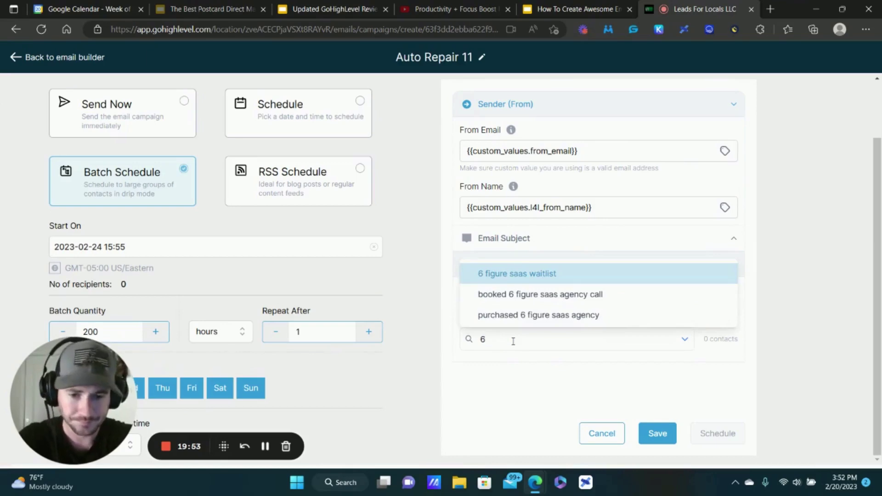
key(BackSpace)
text(mast)
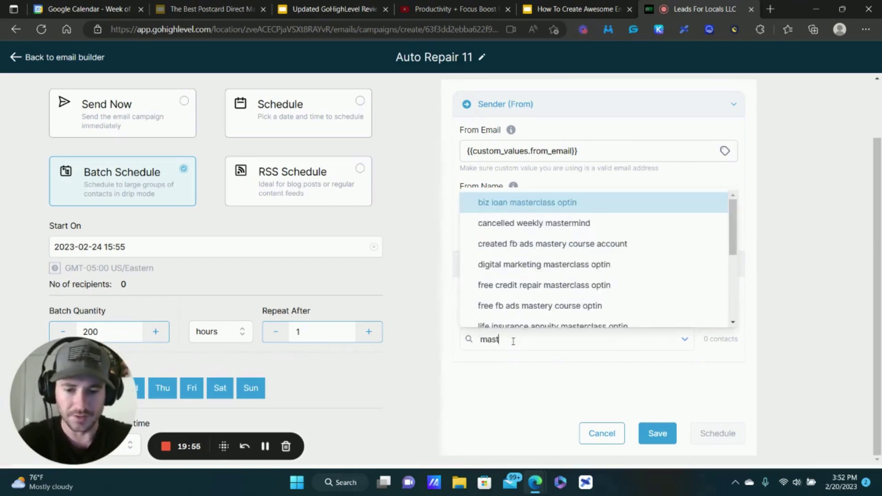
text(erclass)
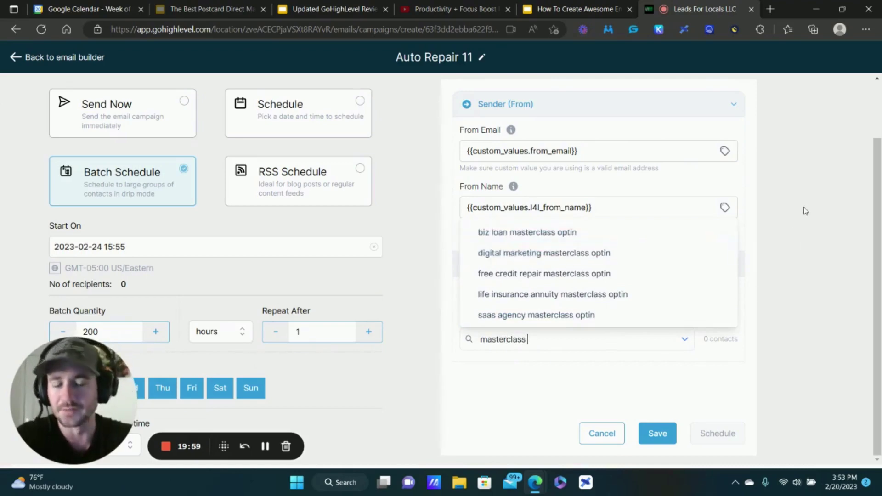
click(583, 252)
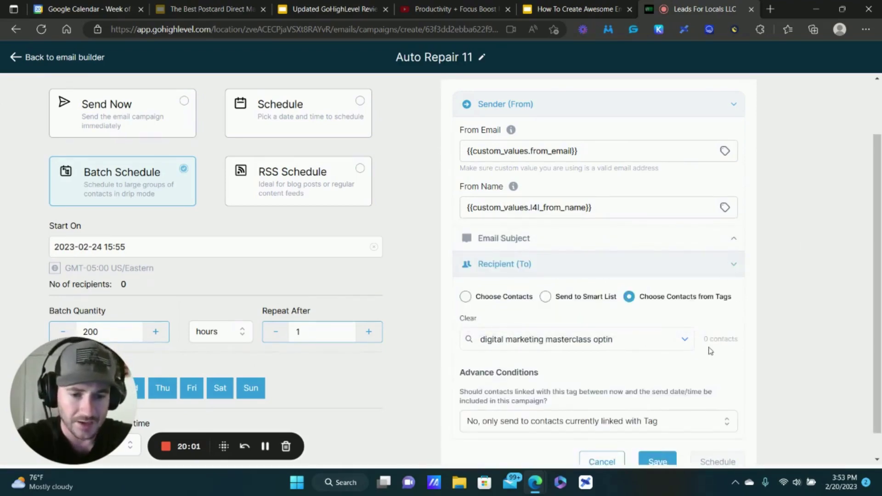
scroll(710, 351, down, 1)
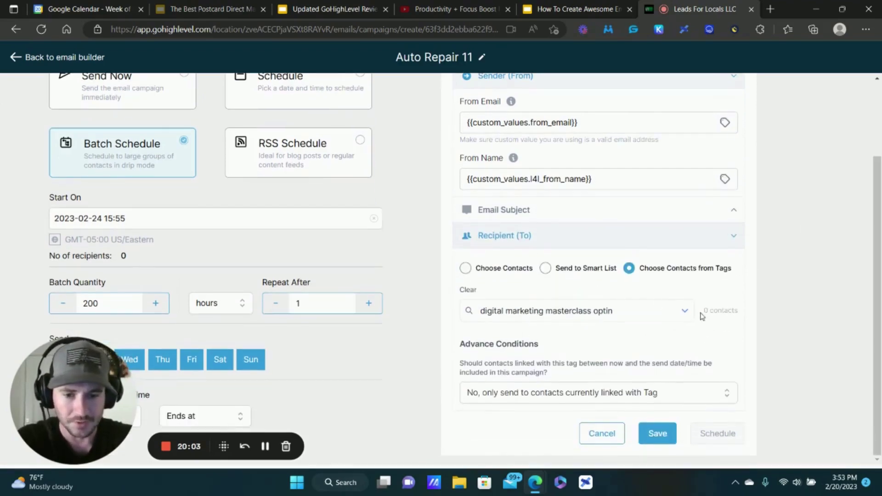
Change the recipient tag to "completed elitebroker onboarding form", and switch the recipient method to Choose Contacts.
click(684, 310)
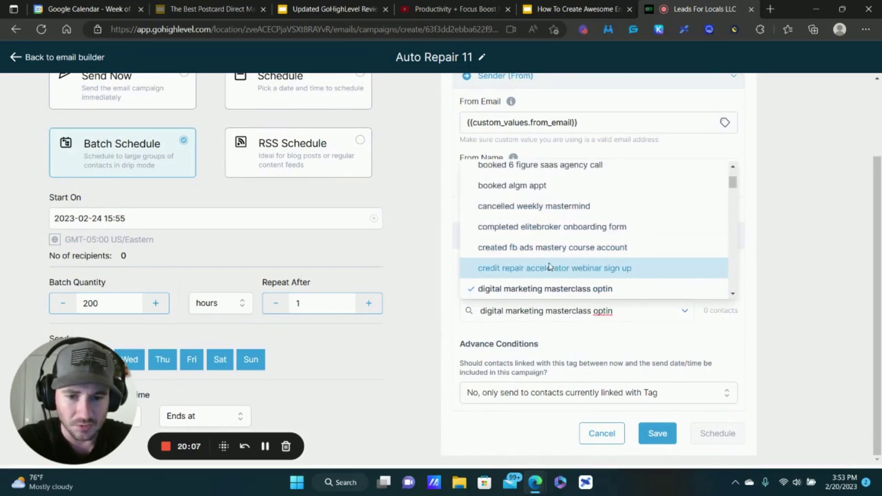
click(568, 231)
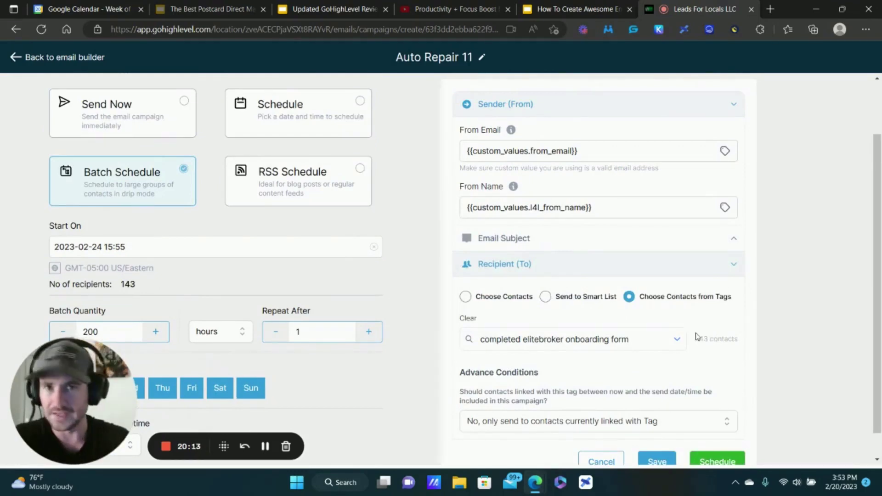
click(466, 297)
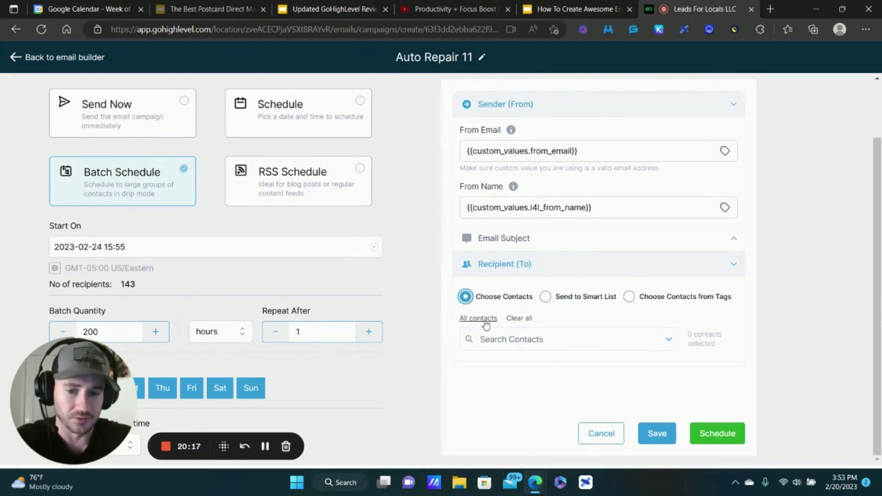
click(527, 340)
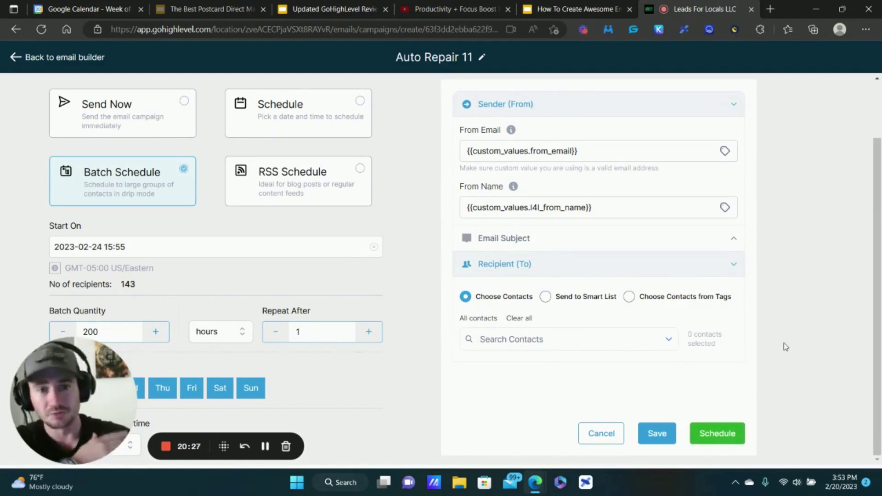
scroll(502, 241, up, 2)
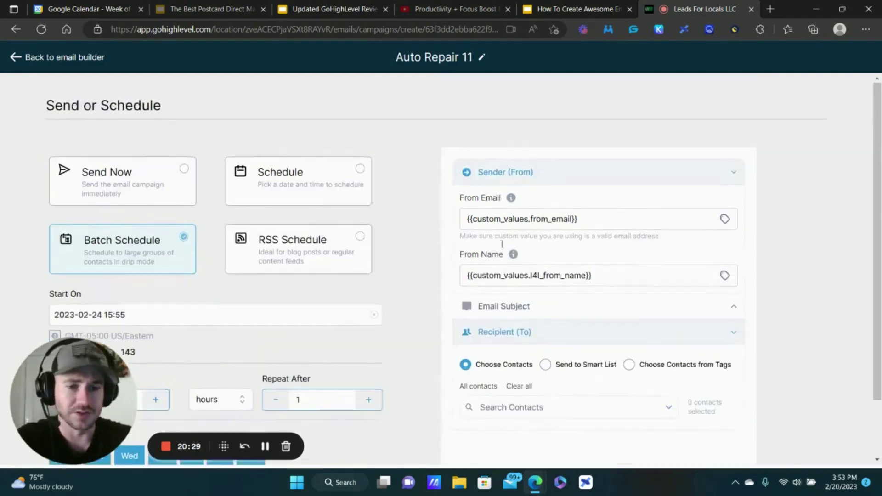
scroll(102, 198, down, 2)
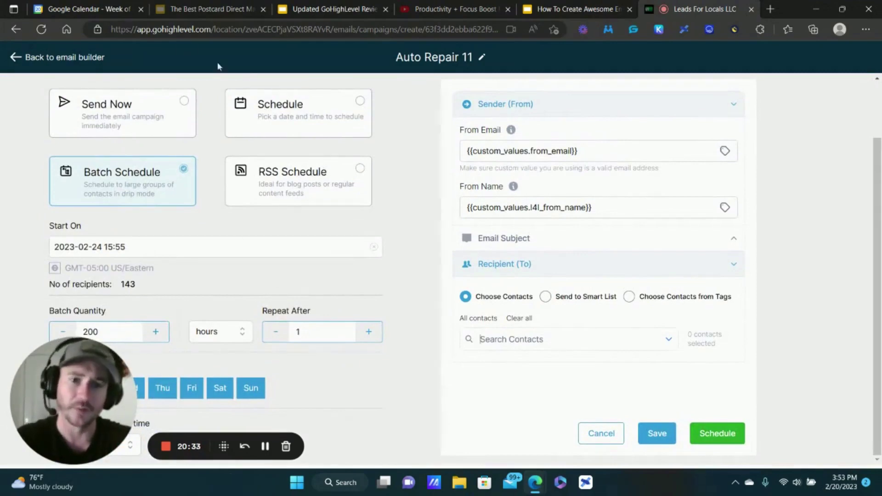
Leave the Auto Repair 11 campaign without scheduling it, and open the list of automation workflows.
click(94, 63)
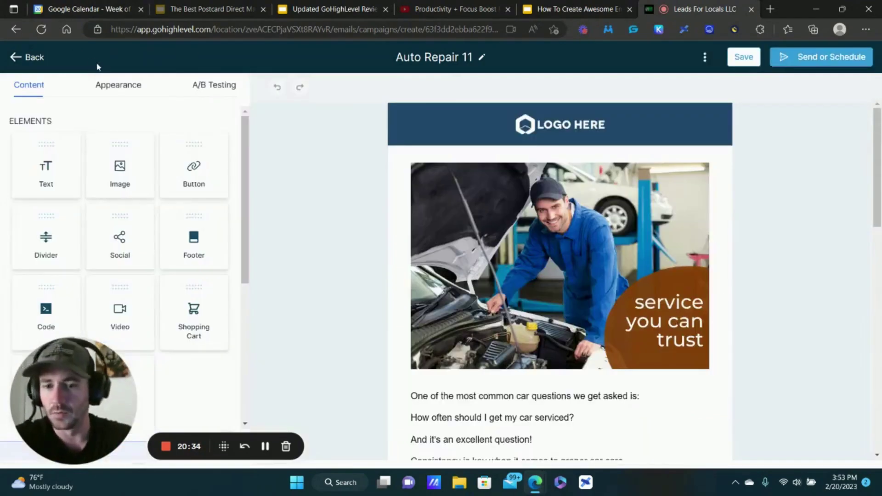
click(30, 58)
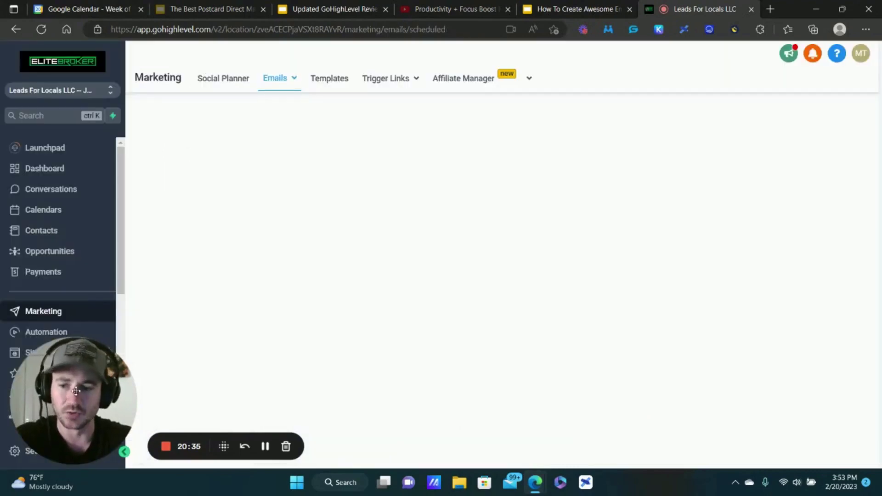
drag(75, 386, 184, 379)
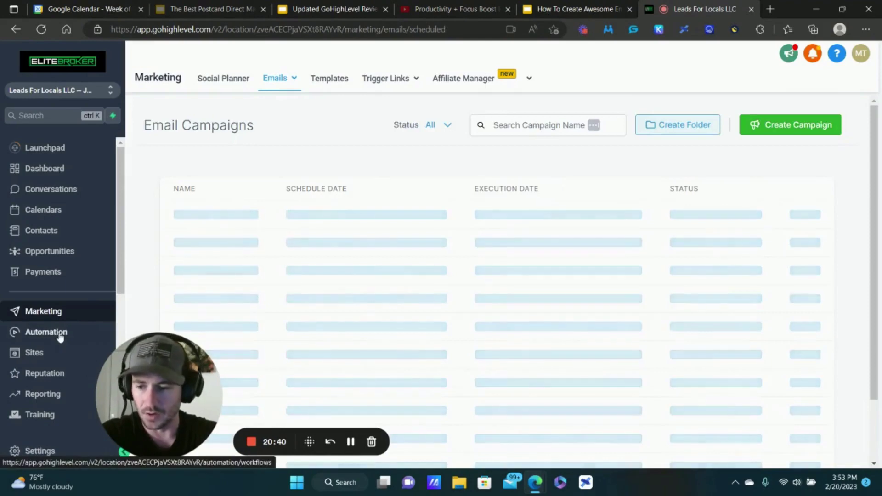
click(60, 335)
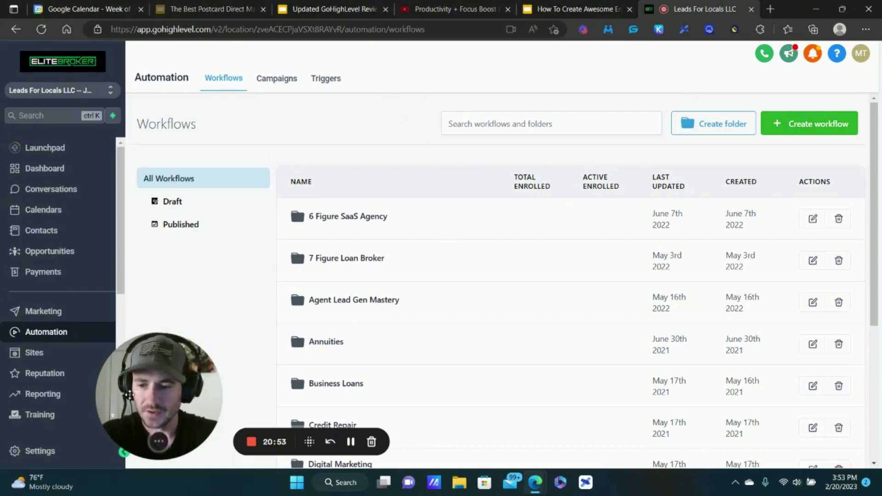
drag(115, 402, 25, 407)
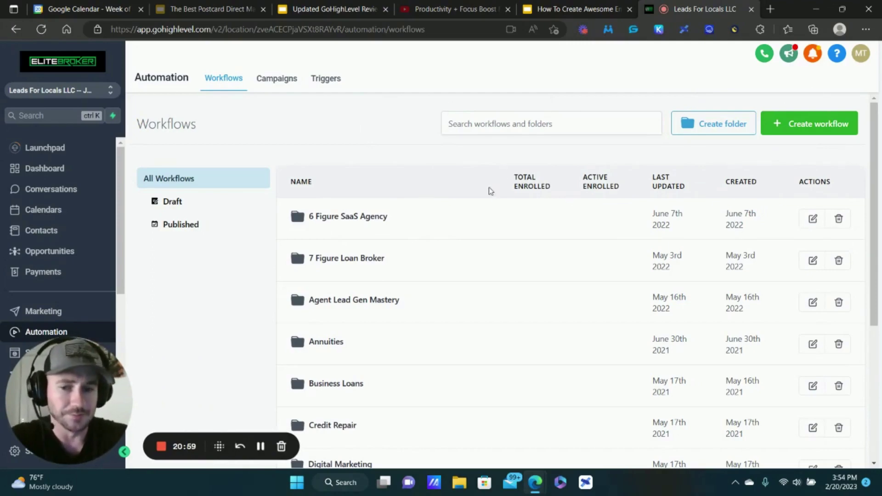
Open the Free SaaS Agency Masterclass Optin workflow in the 6 Figure SaaS Agency folder, and examine its Form Submitted trigger without changing it.
mouse_move(399, 215)
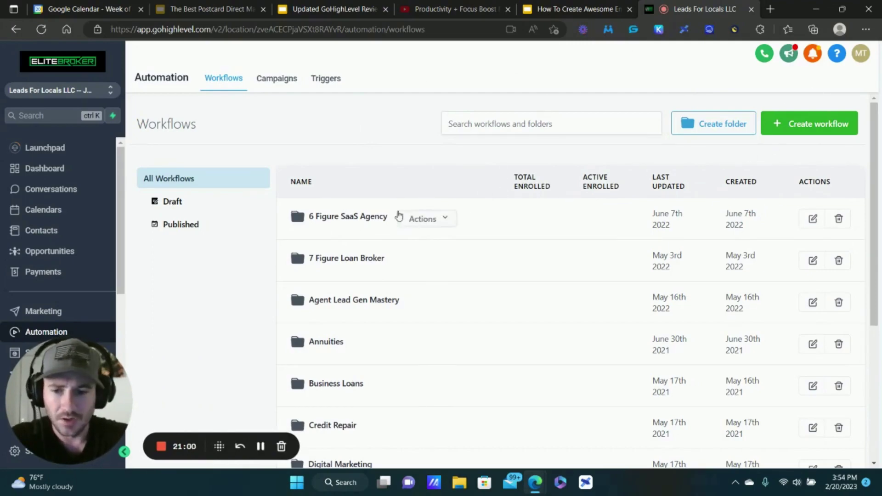
click(347, 218)
scroll(533, 240, down, 3)
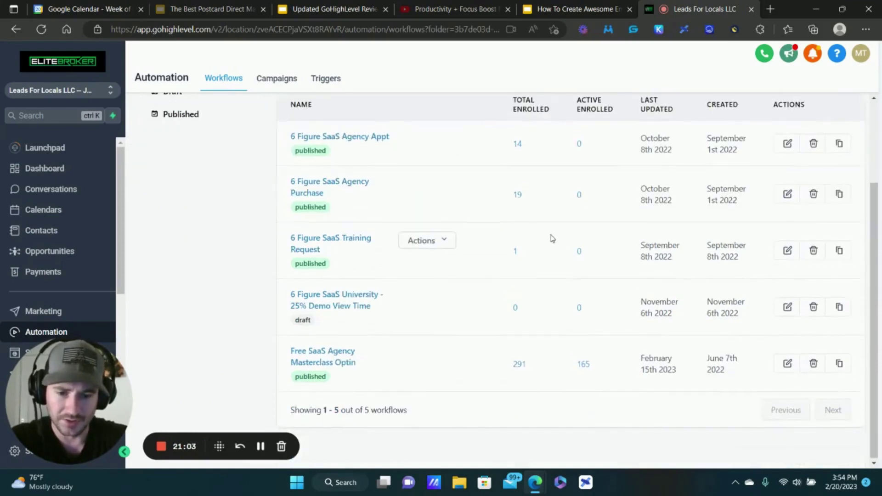
click(342, 357)
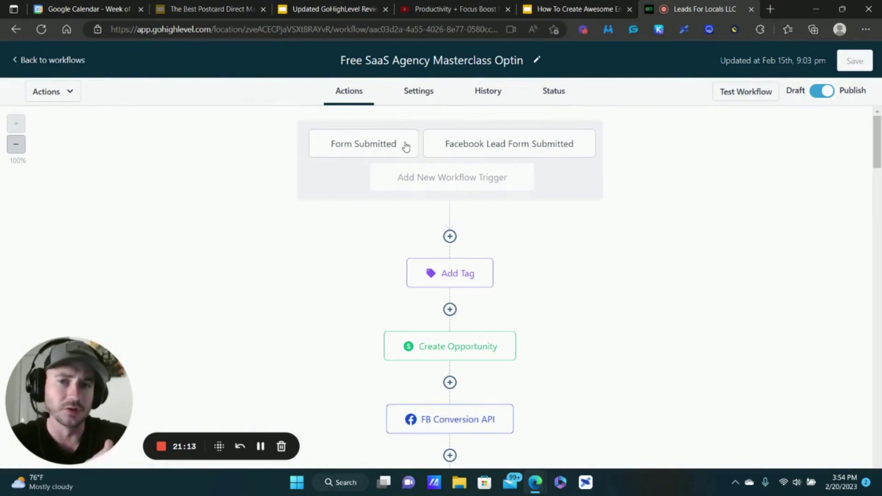
click(373, 145)
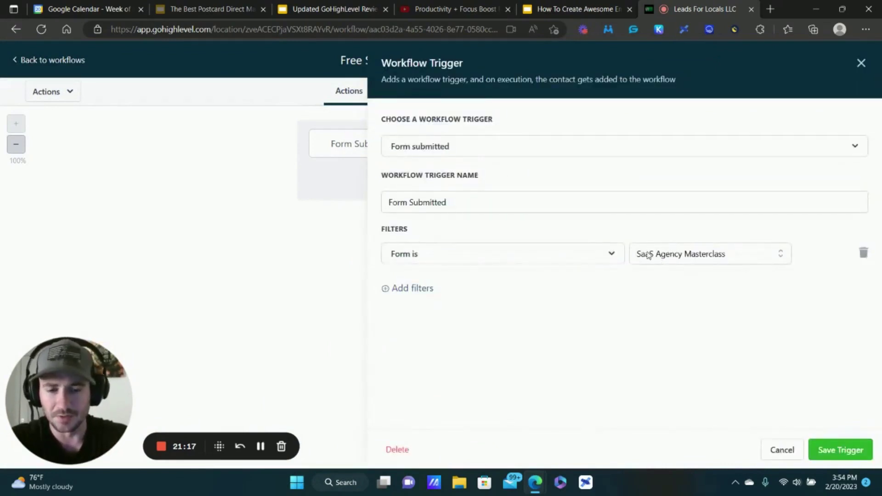
click(779, 451)
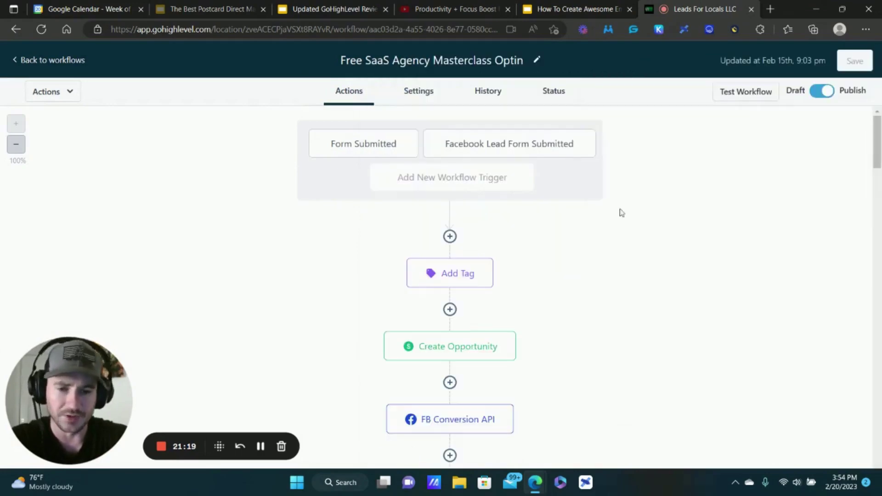
Examine the workflow's actions down to Email - Masterclass Link, and view the actions that can be inserted before it without adding one.
scroll(462, 258, down, 1)
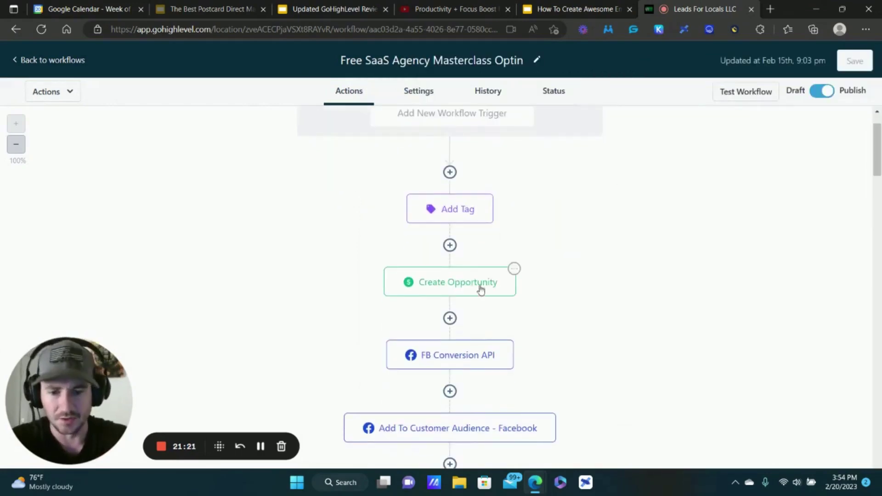
scroll(481, 289, down, 5)
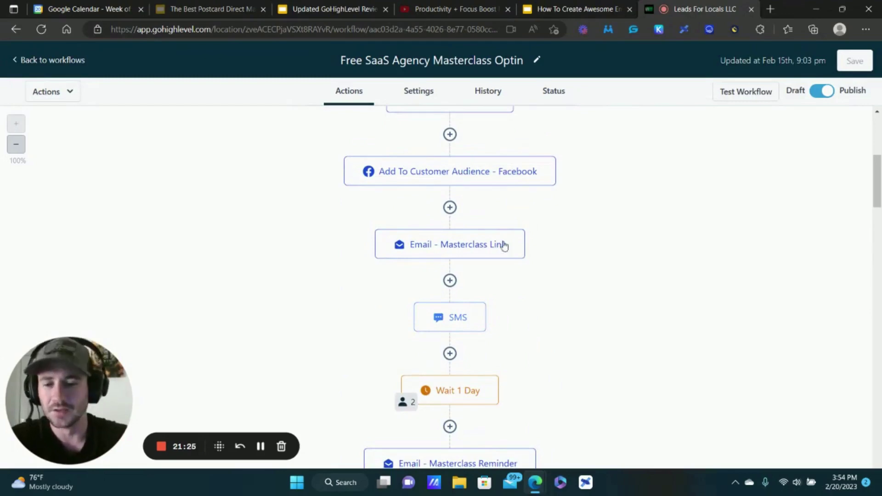
click(450, 208)
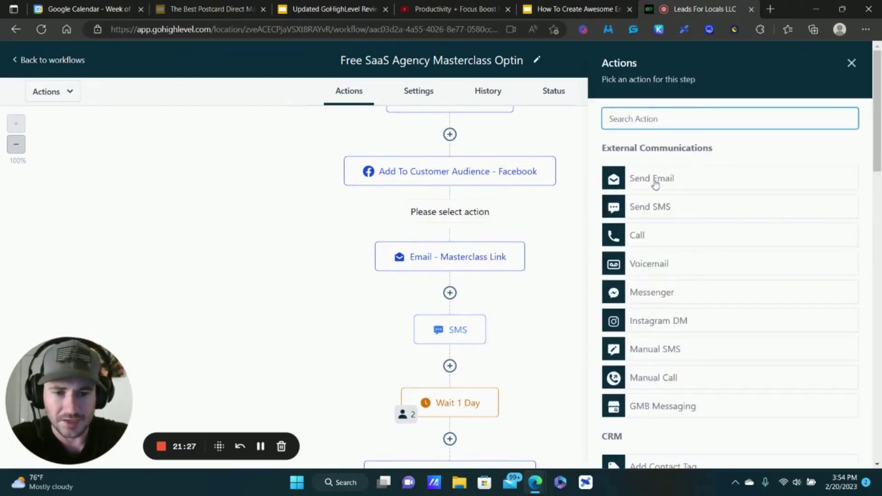
click(852, 63)
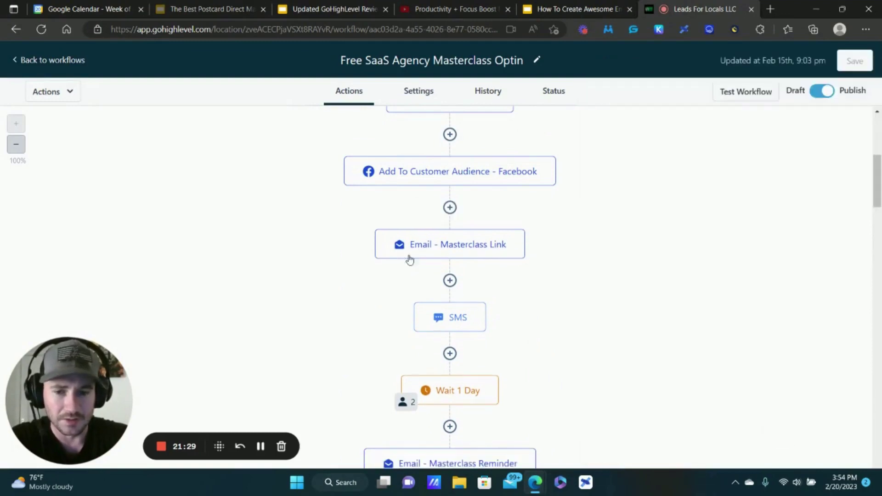
Examine the Email - Masterclass Link action's settings, search its templates for "auto", and leave the action without changing it.
click(472, 246)
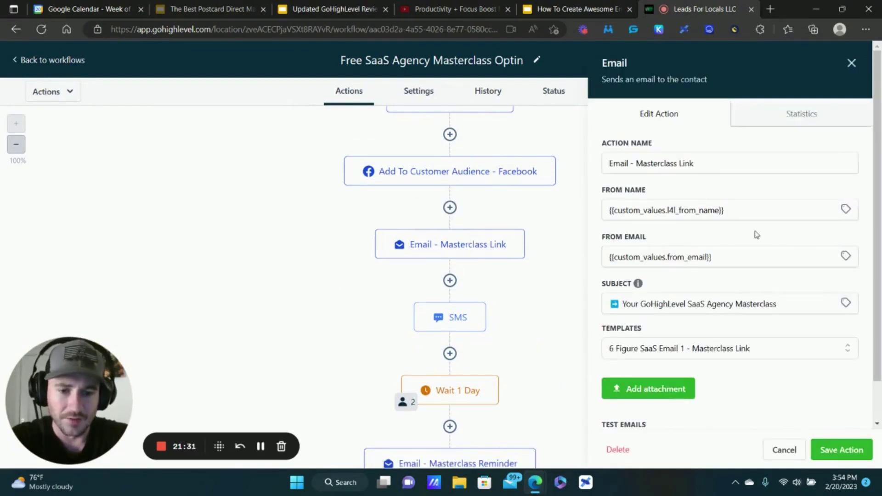
scroll(735, 235, down, 1)
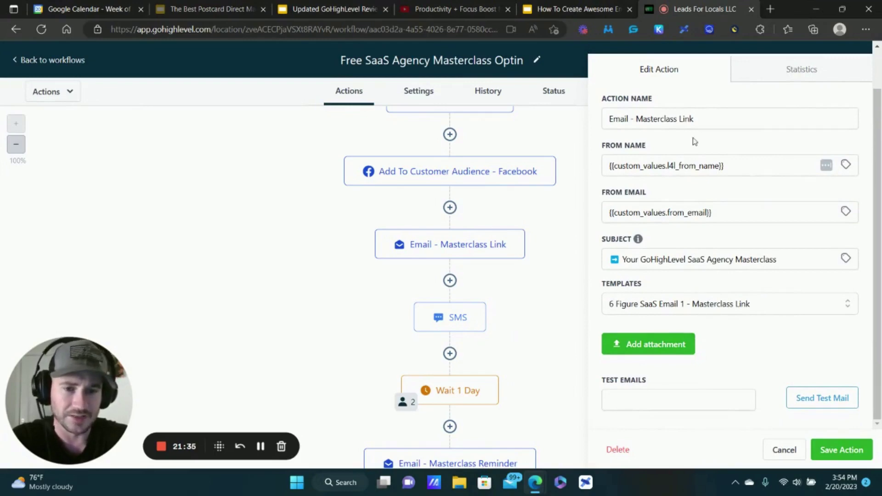
drag(719, 118, 636, 119)
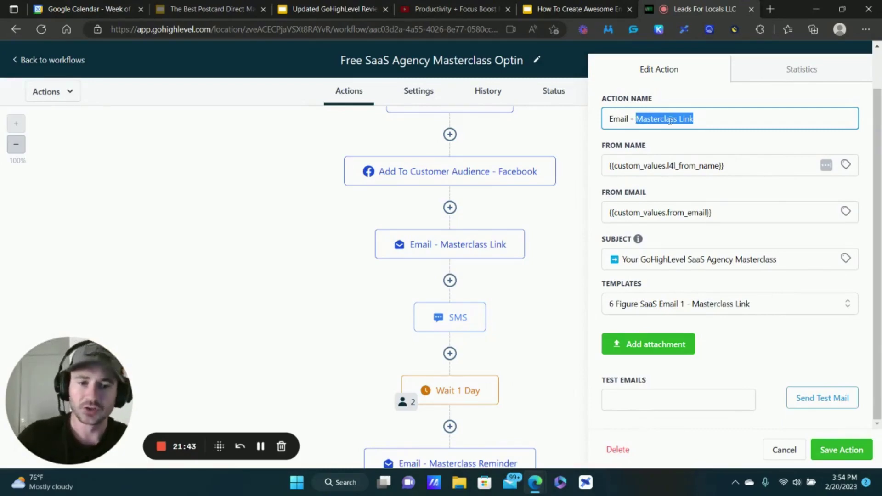
click(650, 308)
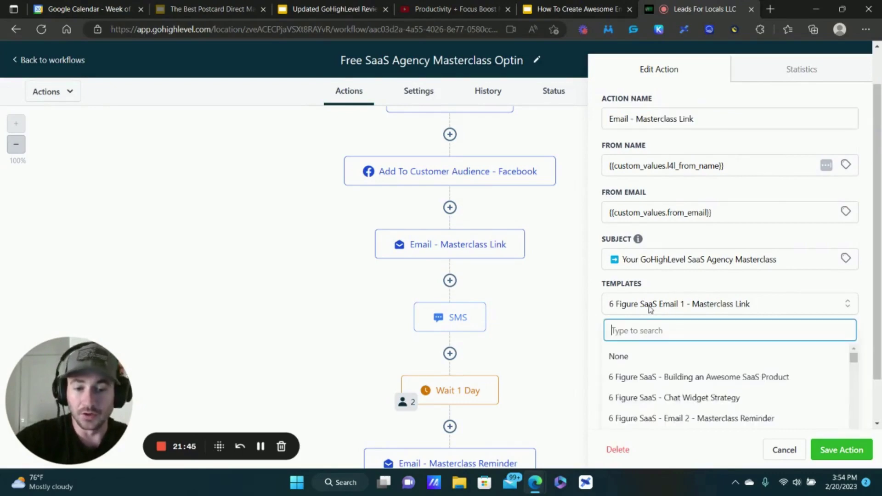
text(auto)
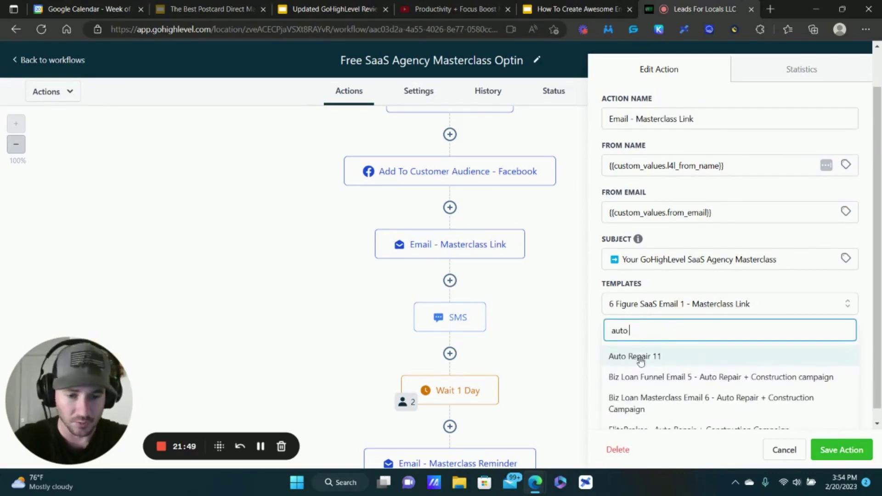
click(786, 450)
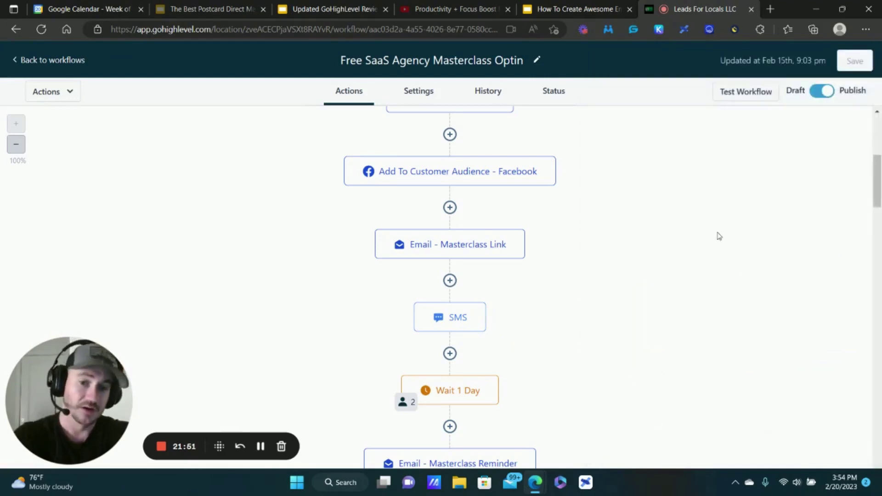
Insert a Wait action named "Wait 3 days" after Email - Masterclass Link with a time delay of 3 days, and view the possible follow-up actions.
click(449, 281)
scroll(704, 290, down, 10)
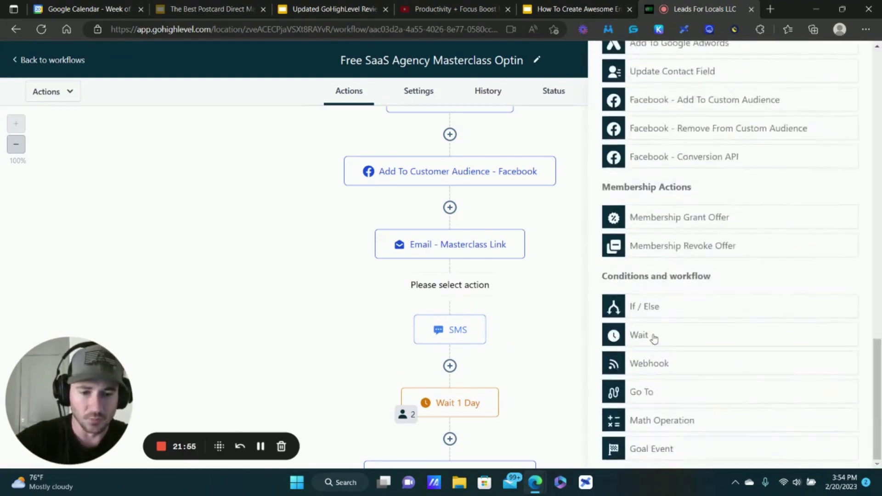
click(654, 337)
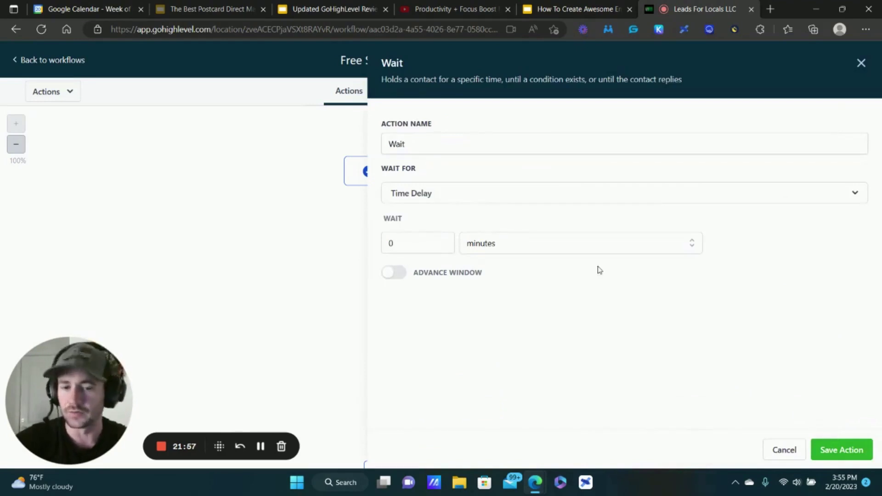
click(519, 246)
click(495, 317)
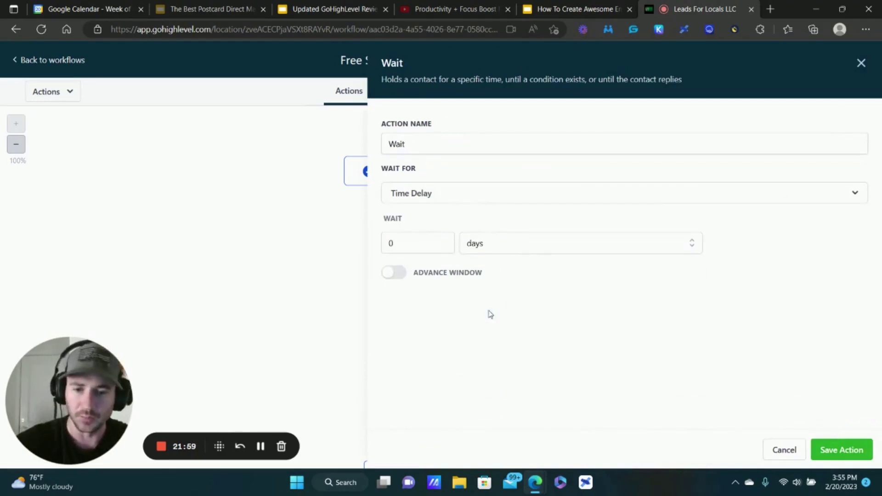
double_click(401, 240)
text(3)
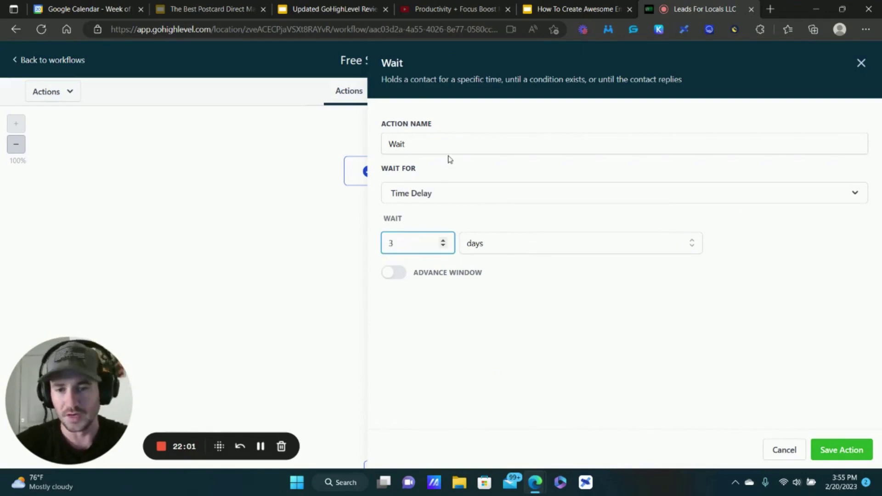
click(451, 139)
text(3 days)
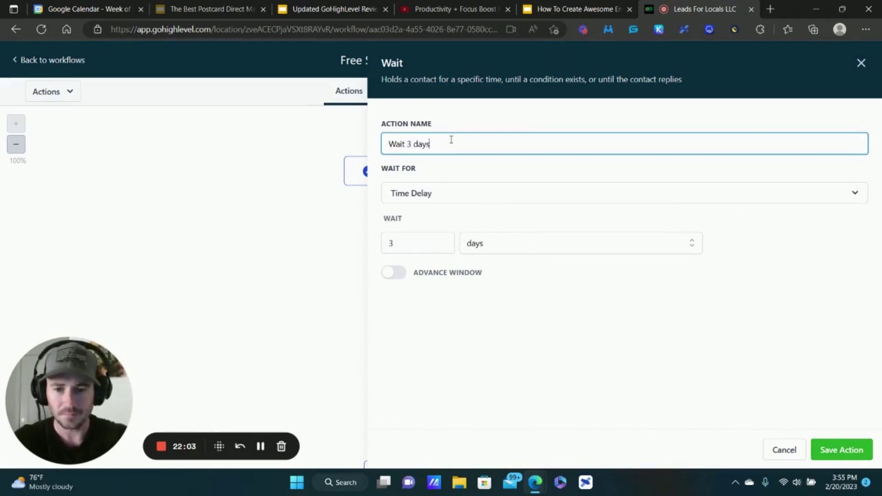
click(845, 450)
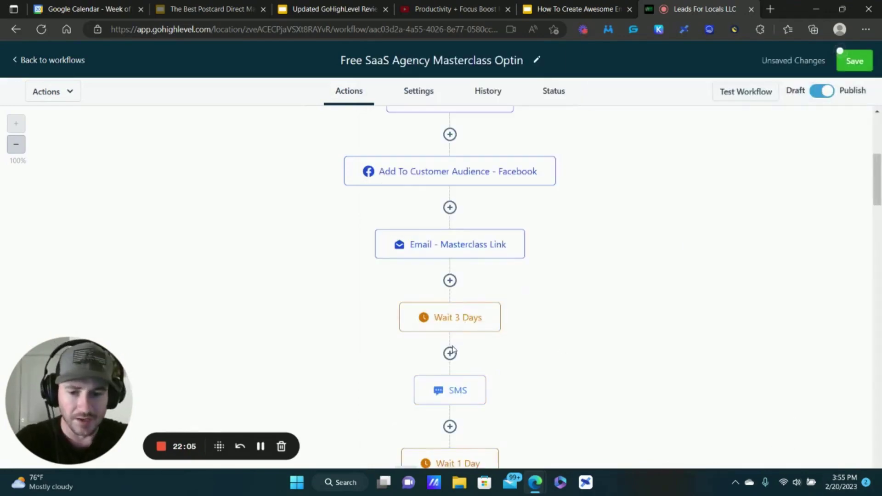
click(449, 353)
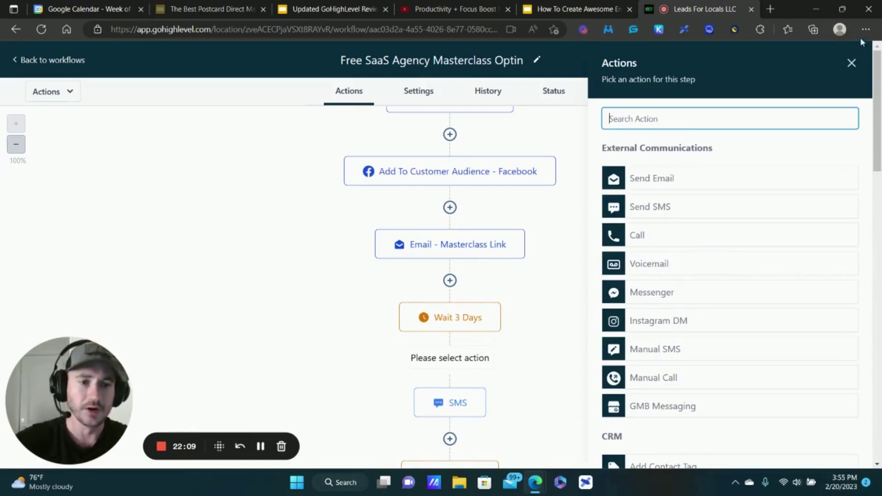
click(851, 63)
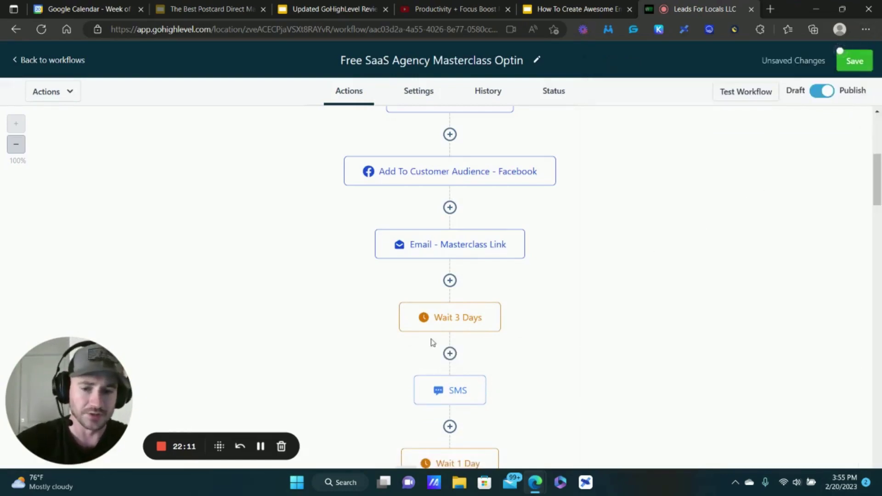
Delete the Wait 3 Days action, and return to the workflow list, discarding the unsaved changes.
click(499, 303)
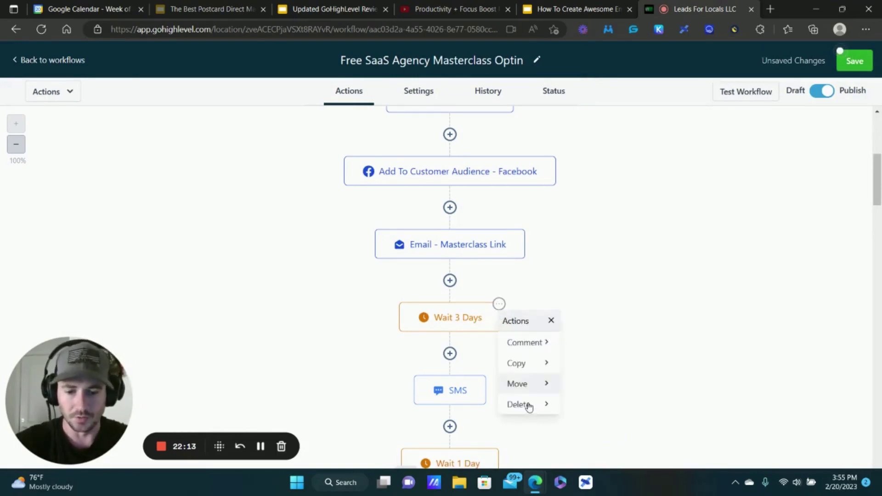
click(524, 404)
click(610, 342)
click(541, 302)
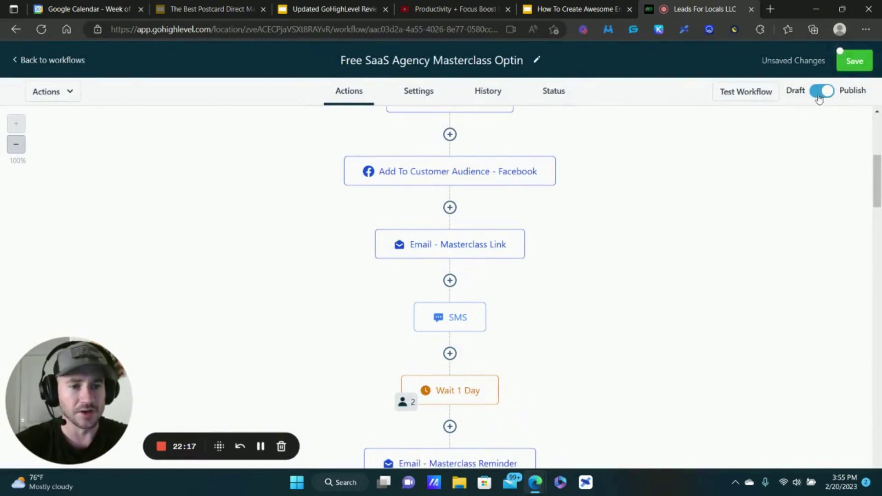
click(62, 63)
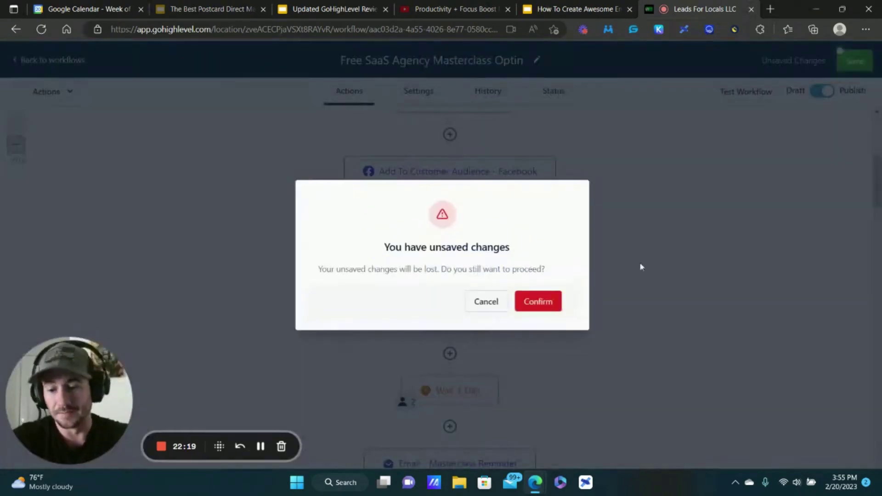
click(541, 300)
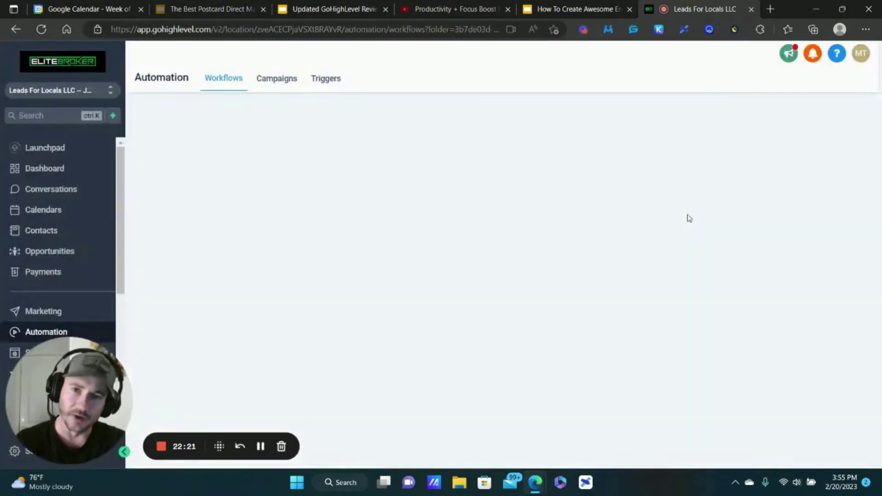